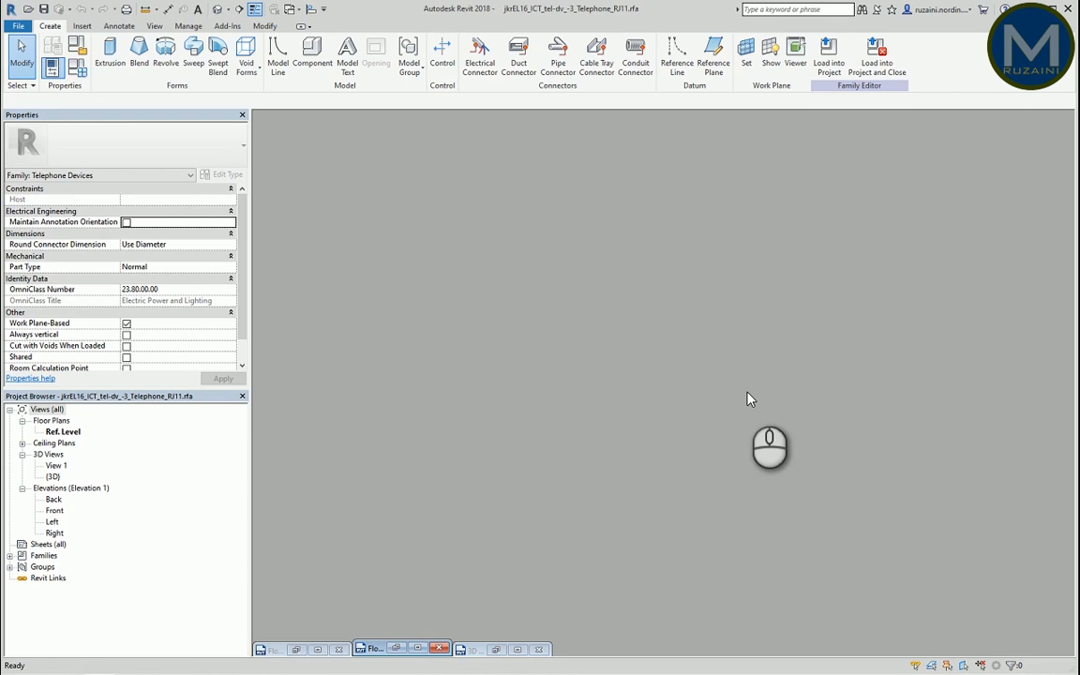
Create a new family from the Metric Furniture.rft template in the English template folder
left_click(29, 28)
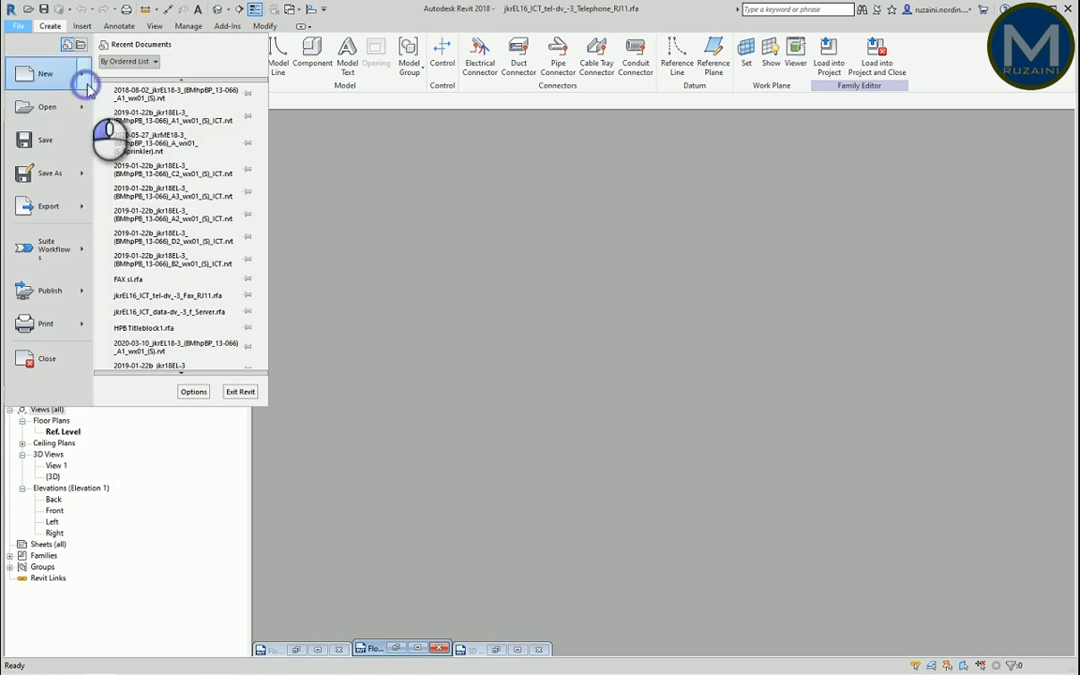
mouse_move(76, 75)
left_click(688, 347)
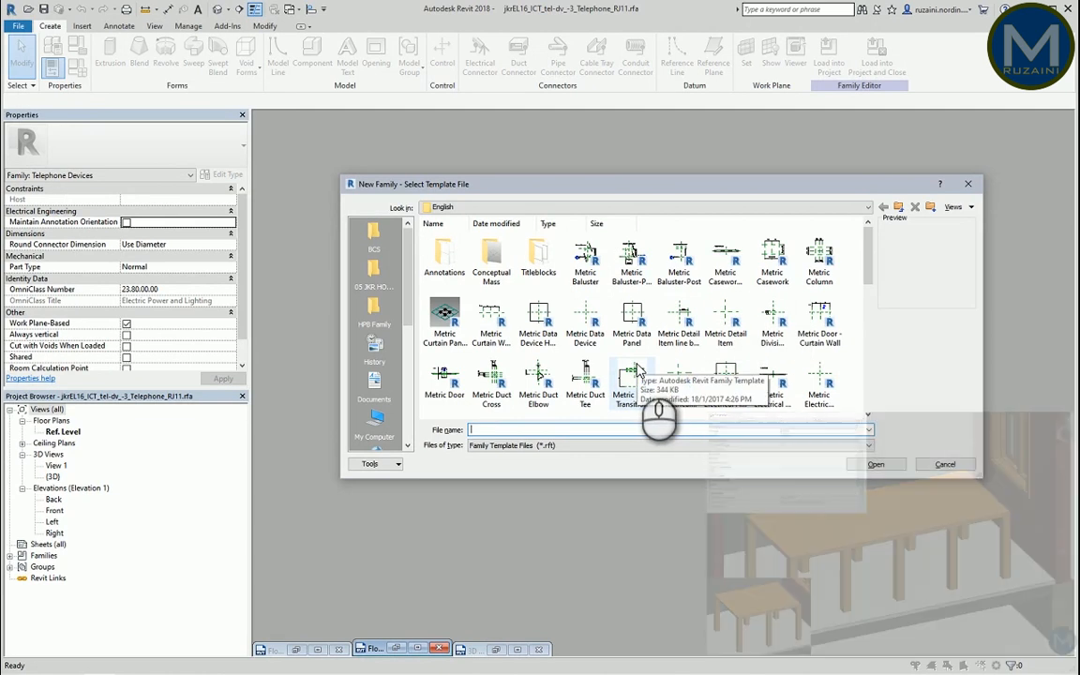
scroll(637, 371, "down", 2)
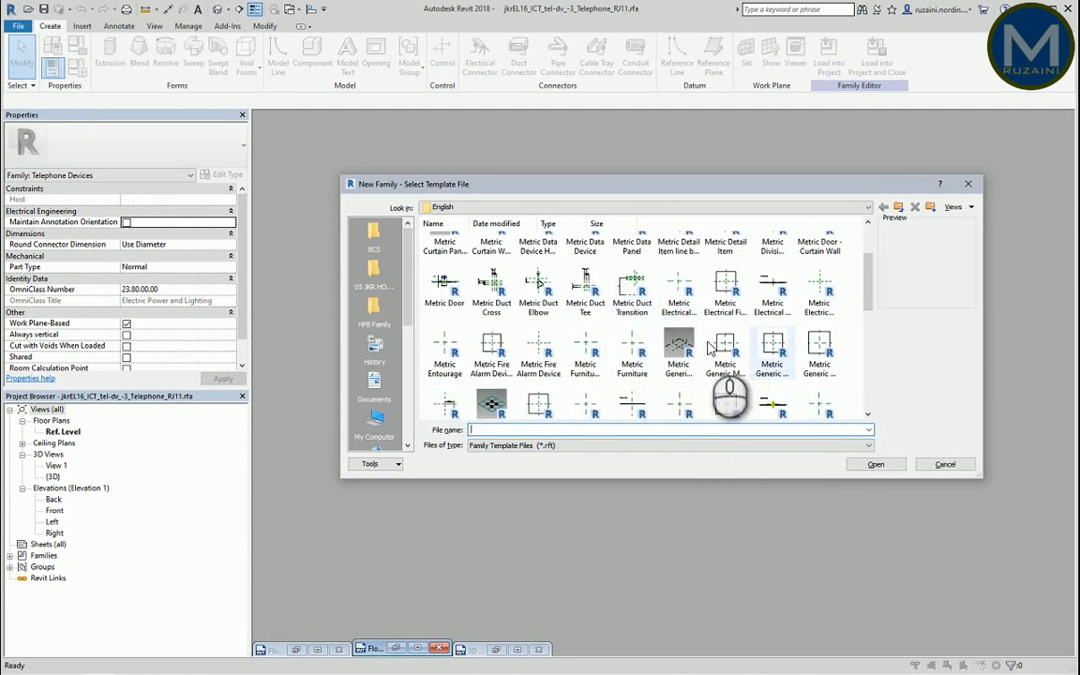
scroll(661, 319, "up", 2)
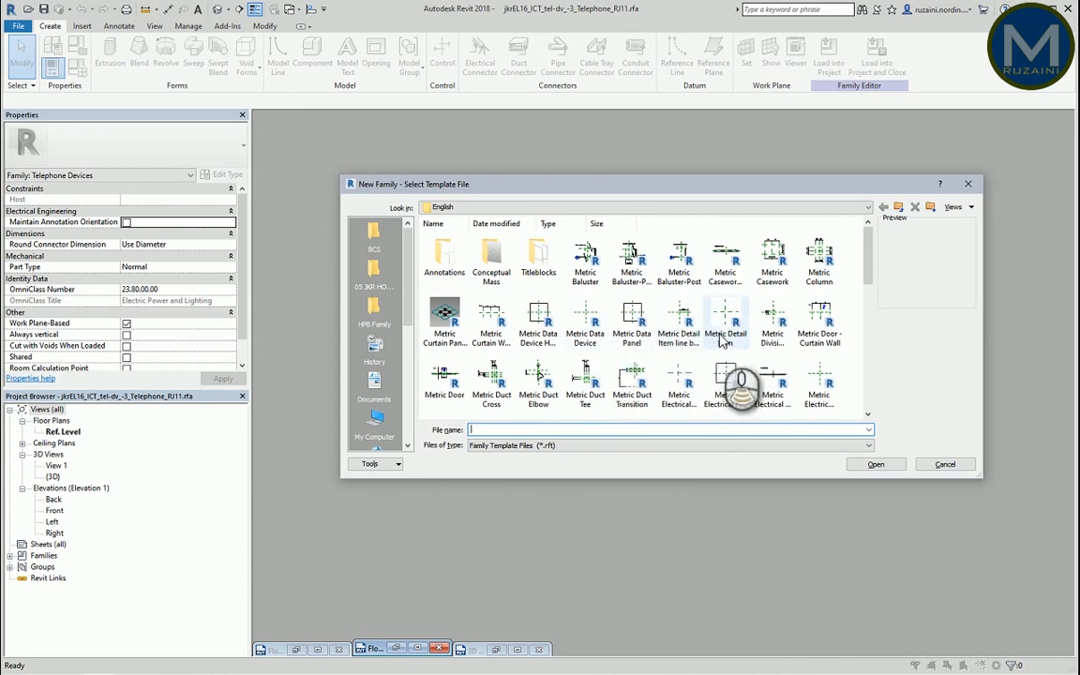
scroll(732, 342, "down", 2)
left_click(633, 354)
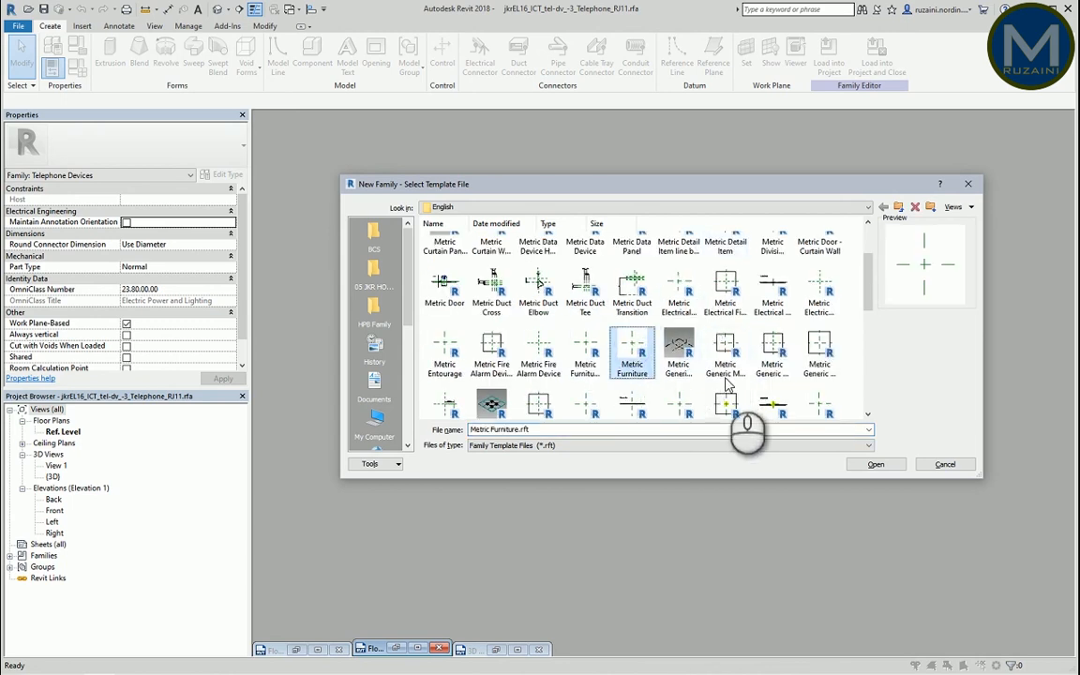
left_click(587, 354)
left_click(630, 356)
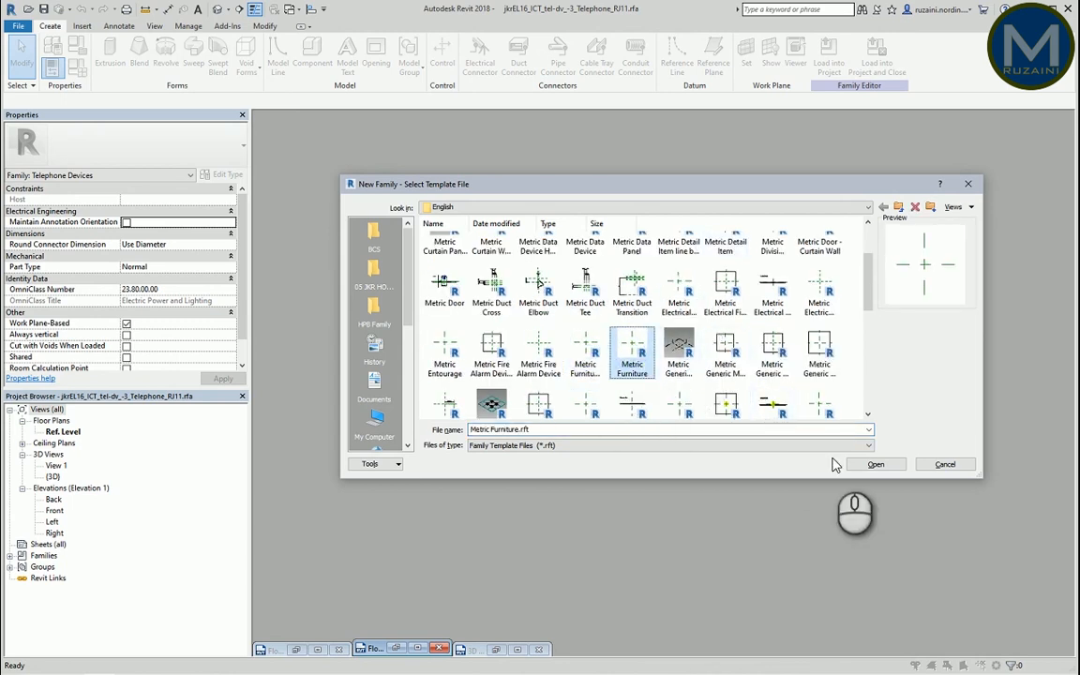
left_click(858, 466)
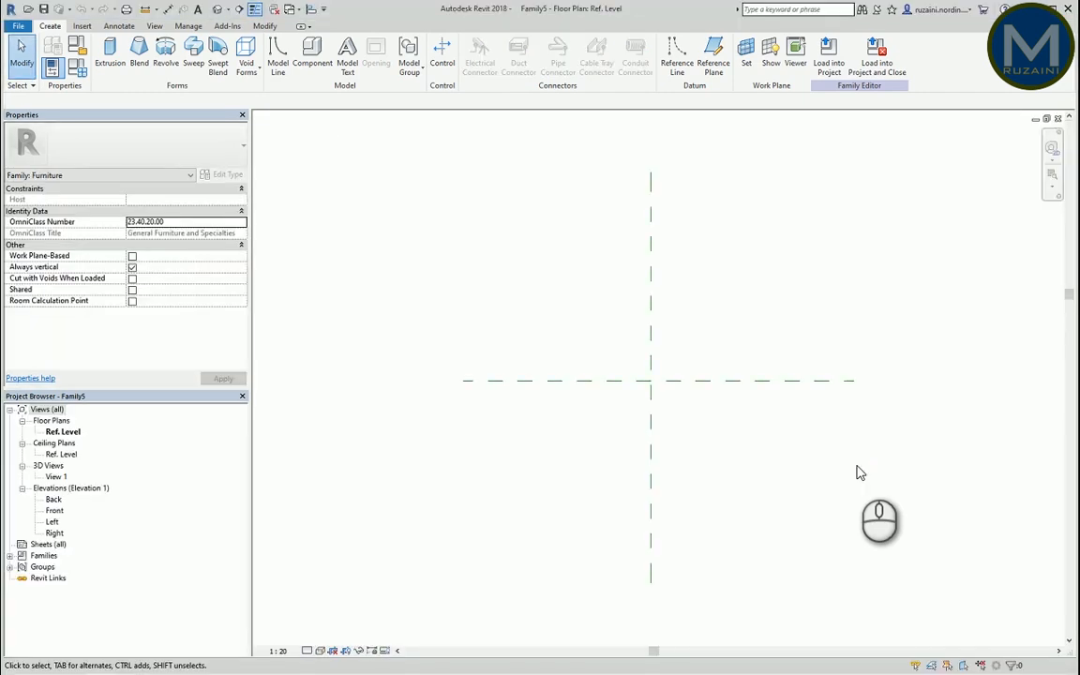
Examine the Center (Left/Right) and Center (Front/Back) reference planes in the Ref. Level floor plan
scroll(587, 364, "down", 2)
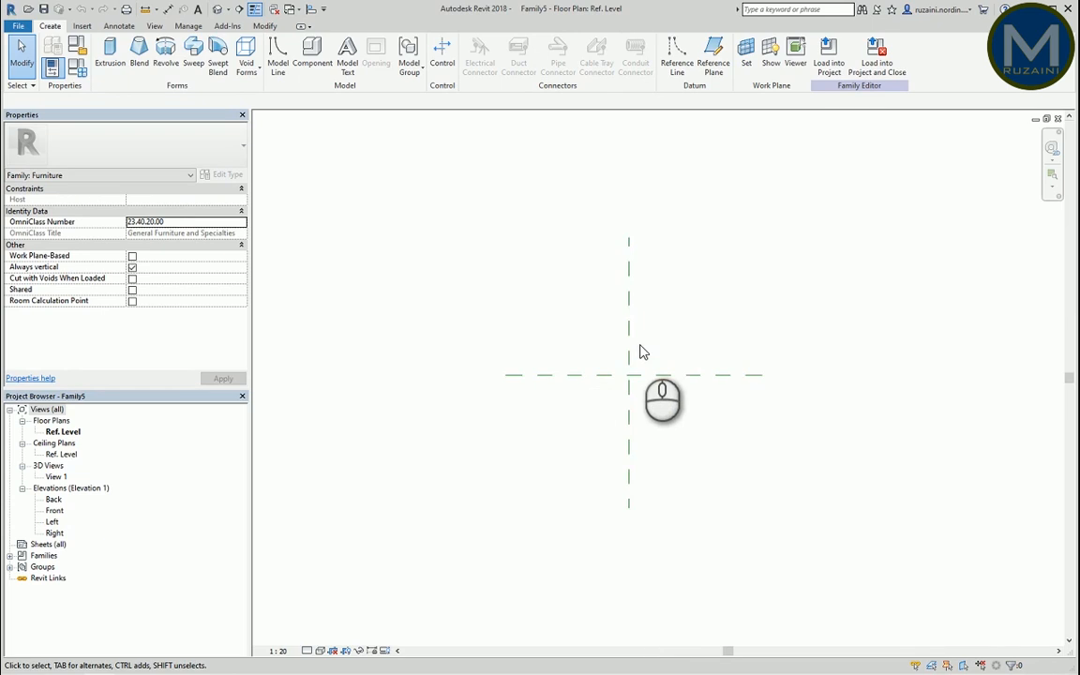
scroll(650, 350, "up", 2)
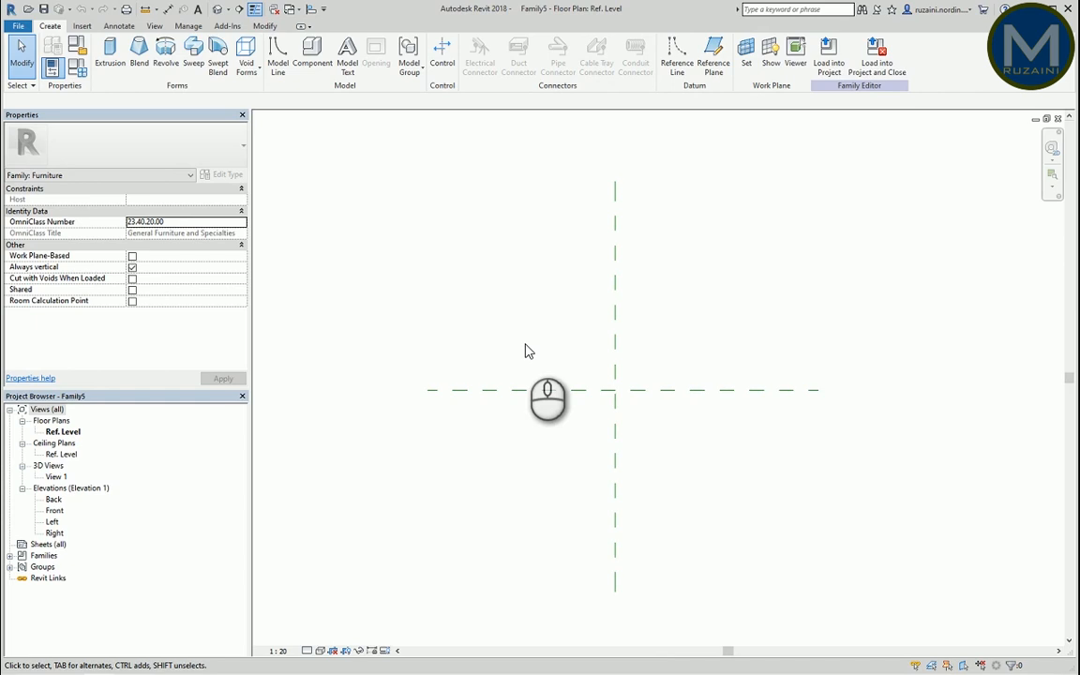
left_click(613, 282)
left_click(737, 390)
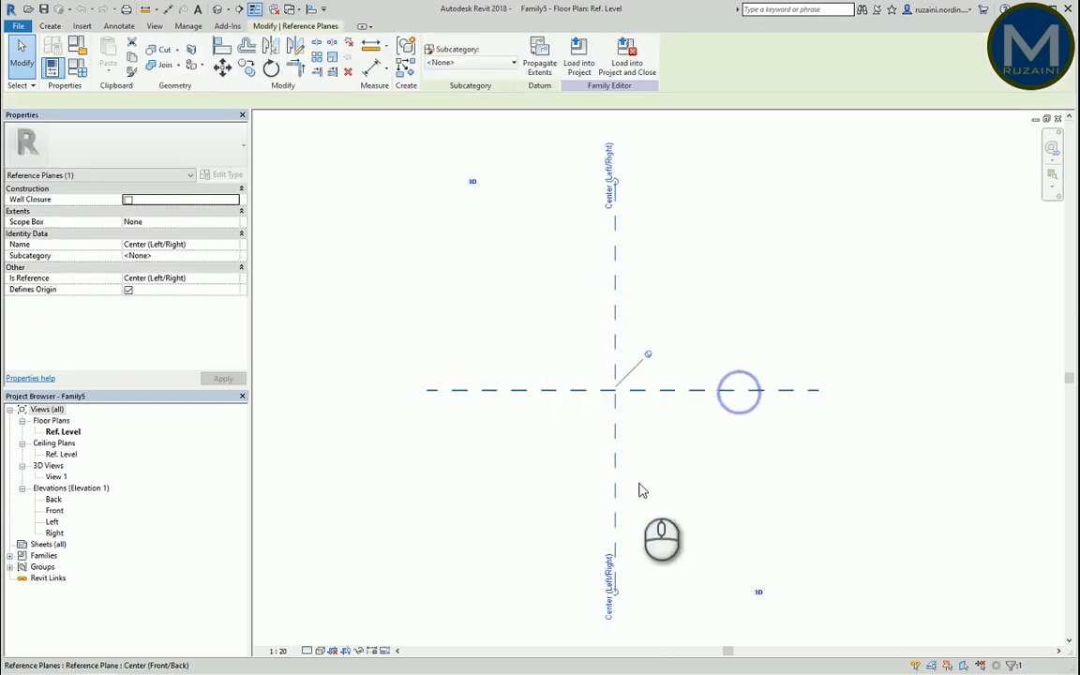
left_click(619, 271)
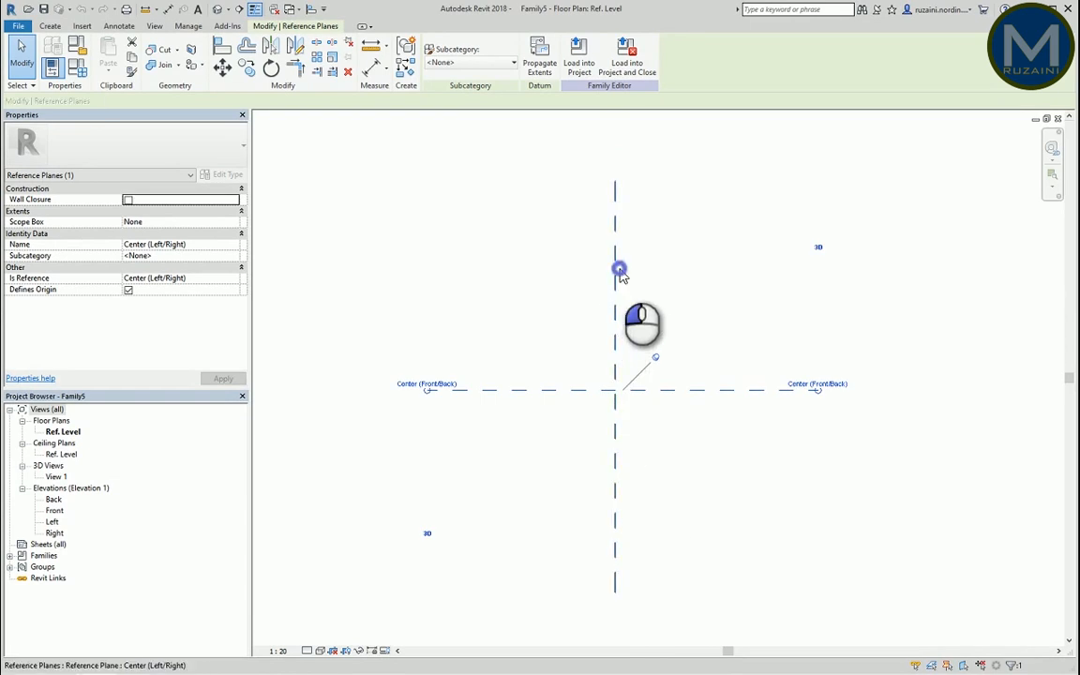
left_click(726, 388)
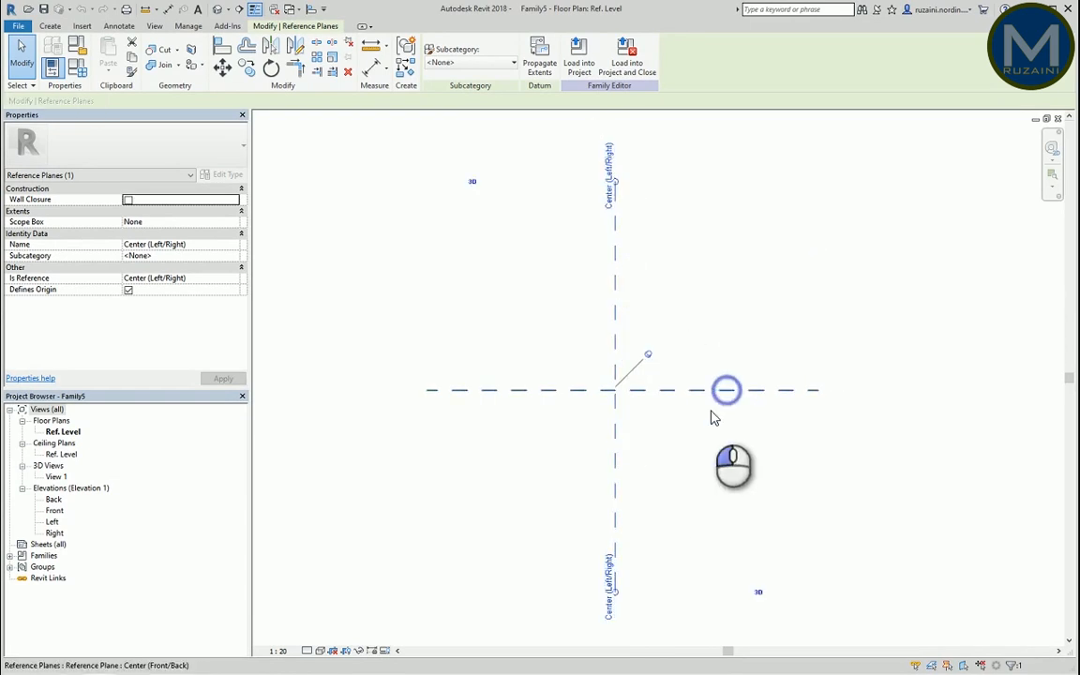
left_click(723, 346)
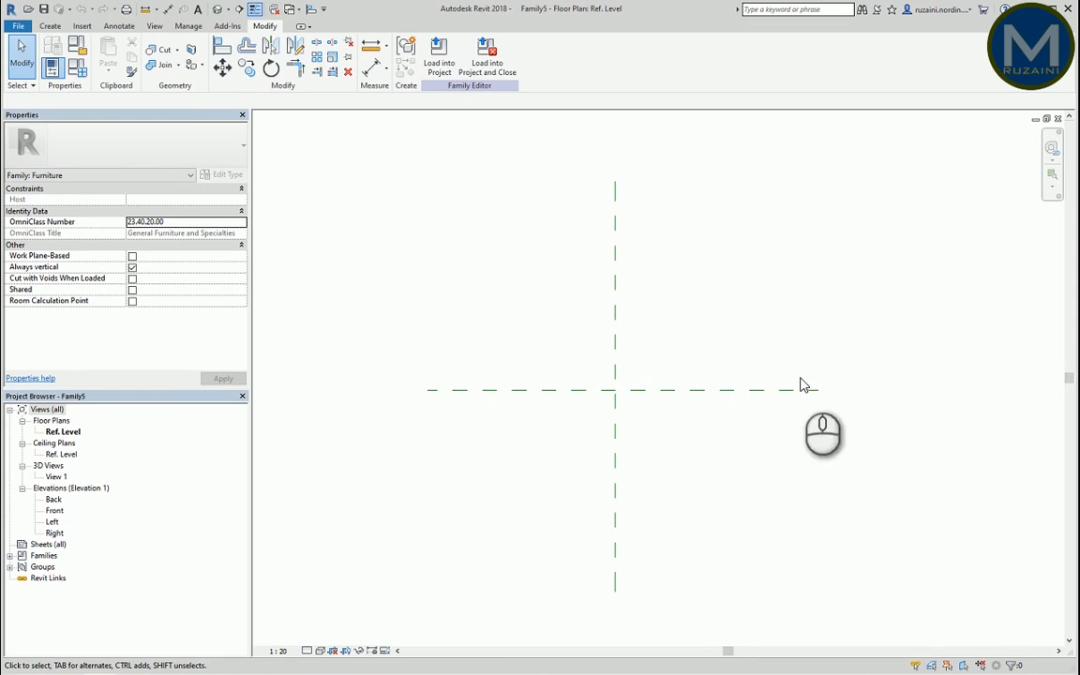
Draw two vertical reference planes, about 891 mm left and about 800 mm right of the Center (Left/Right) plane
left_click(53, 27)
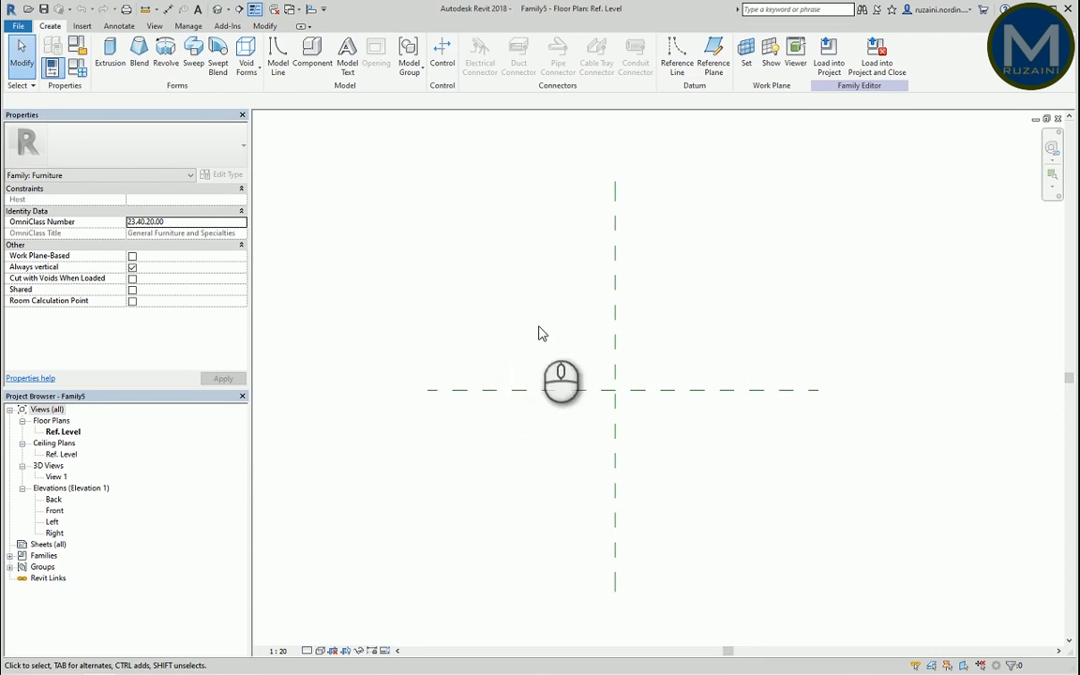
left_click(713, 56)
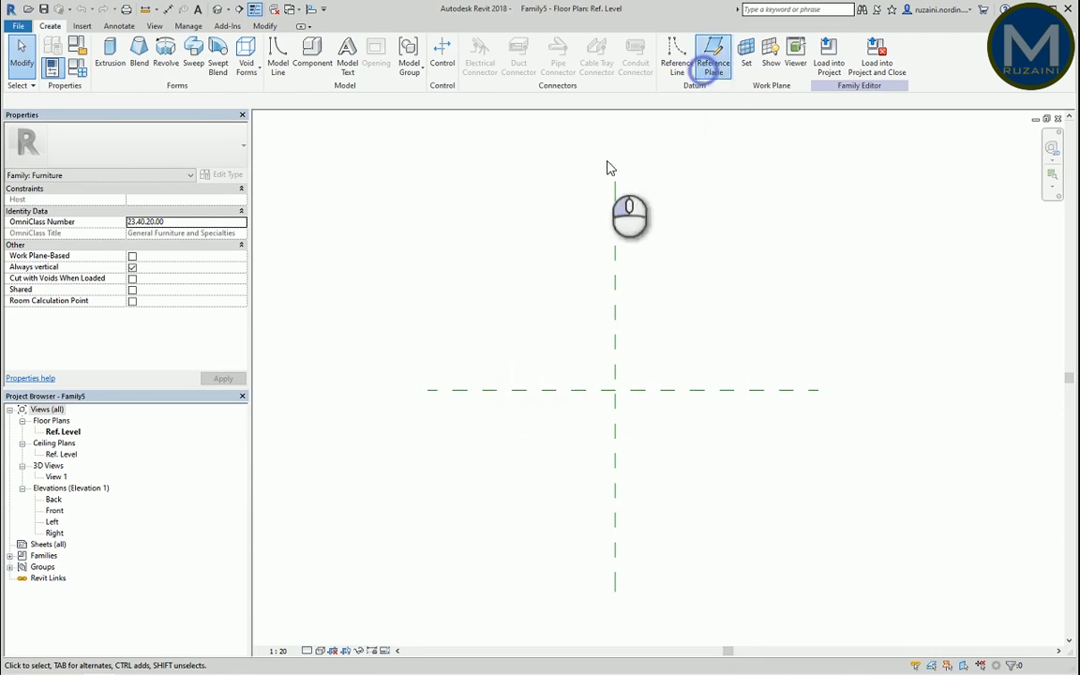
left_click(489, 226)
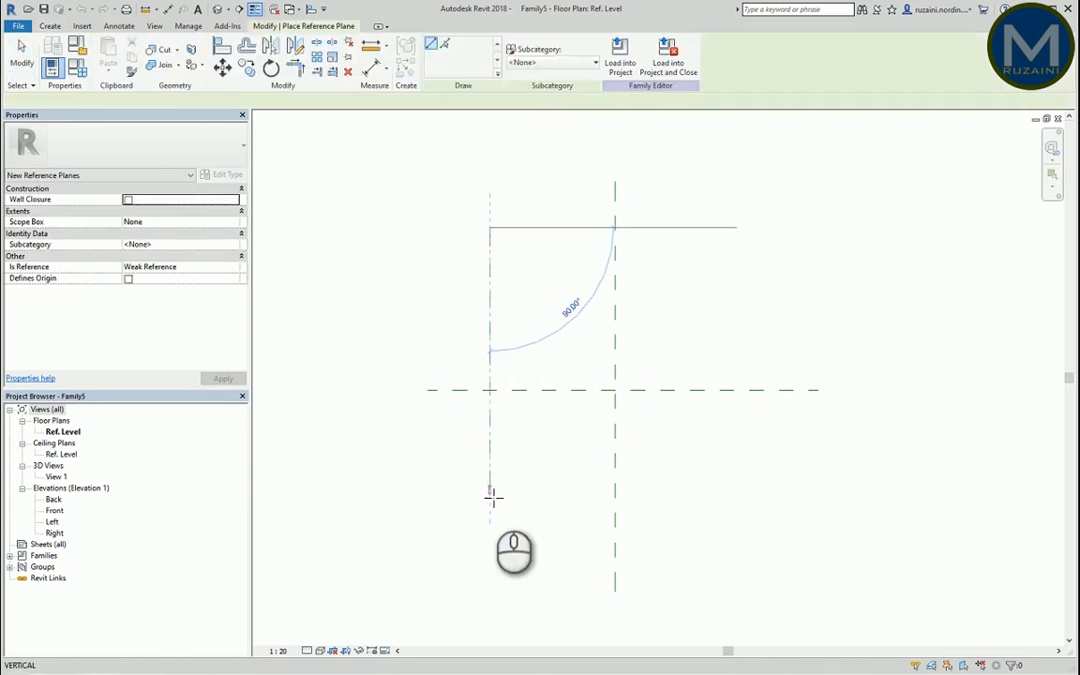
left_click(492, 498)
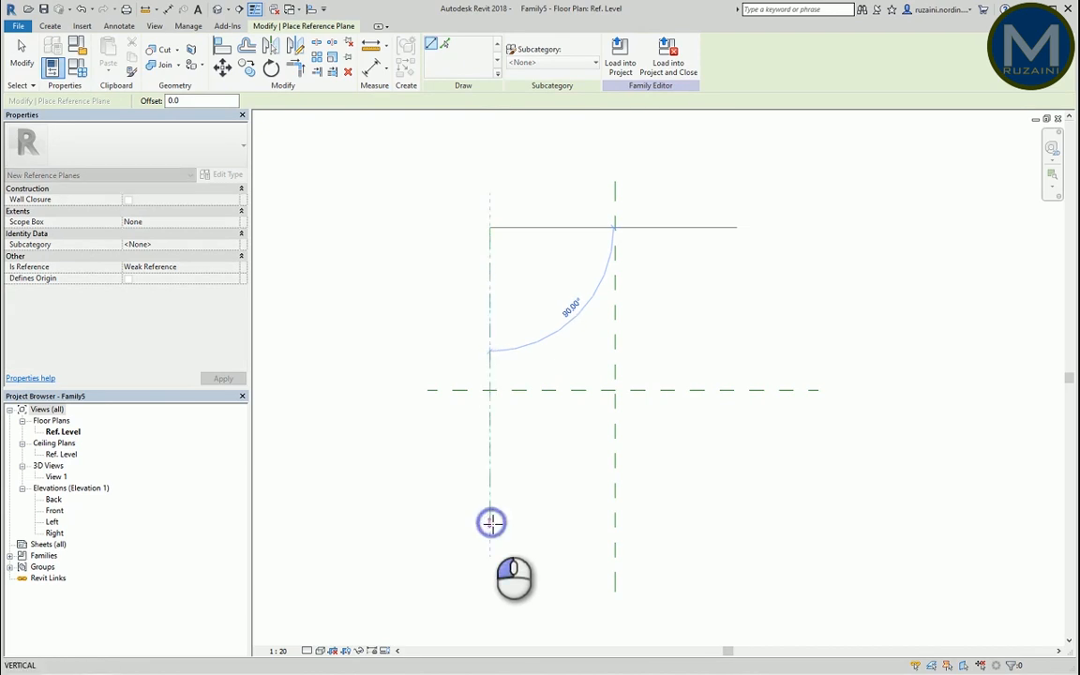
left_click(491, 522)
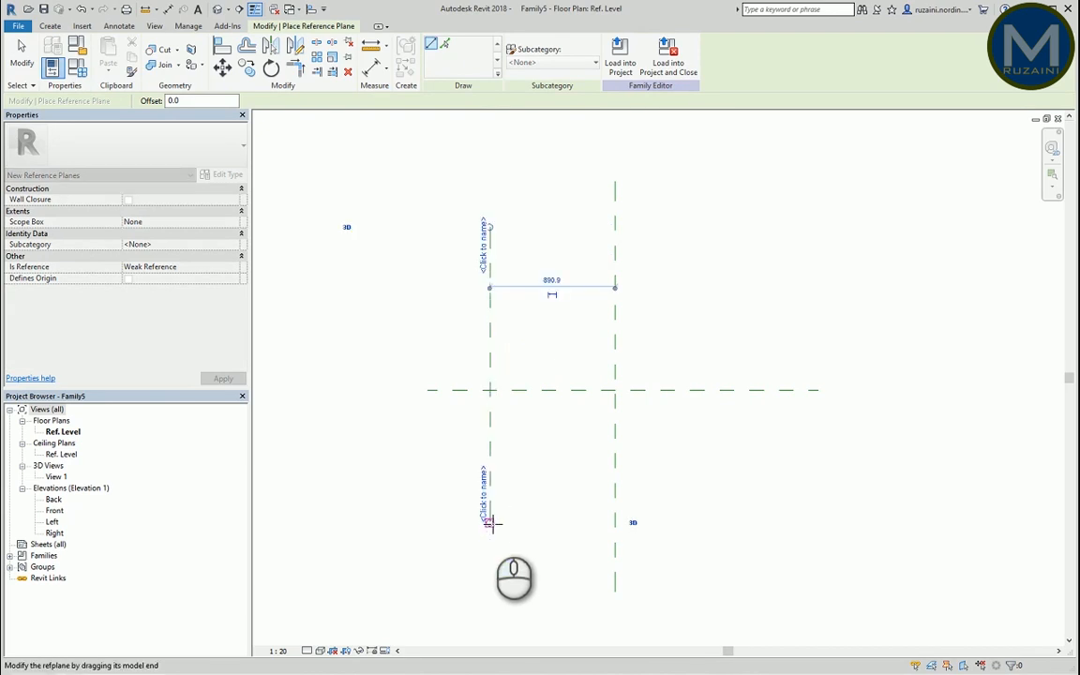
left_click(730, 229)
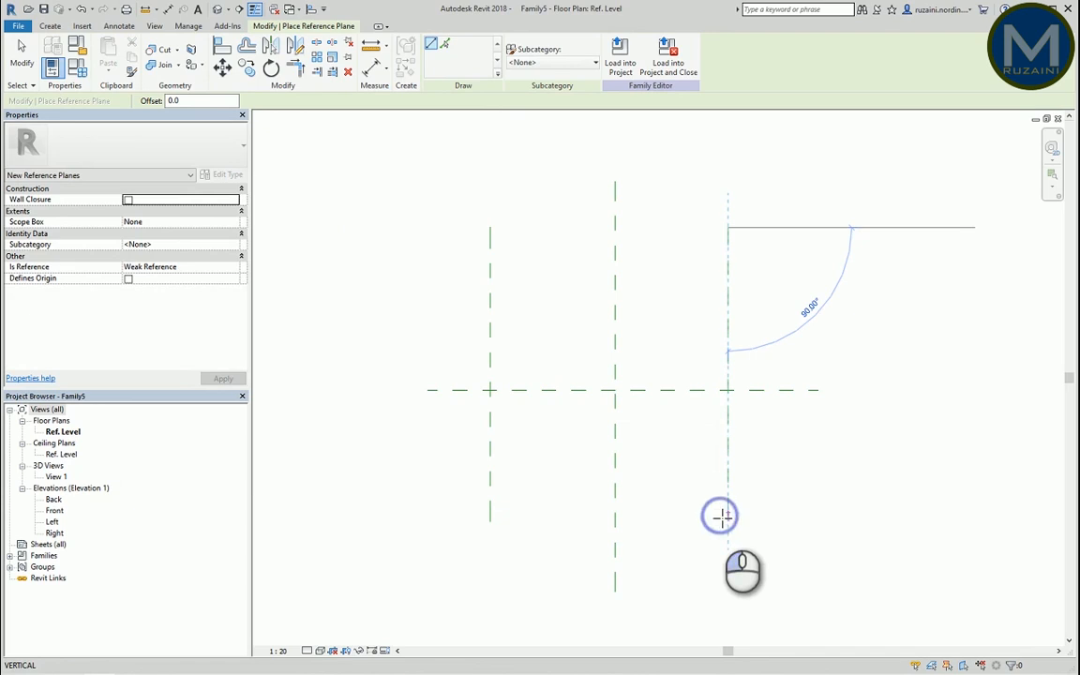
left_click(720, 516)
Draw two horizontal reference planes, about 654 mm above and about 620 mm below the Center (Front/Back) plane
left_click(789, 297)
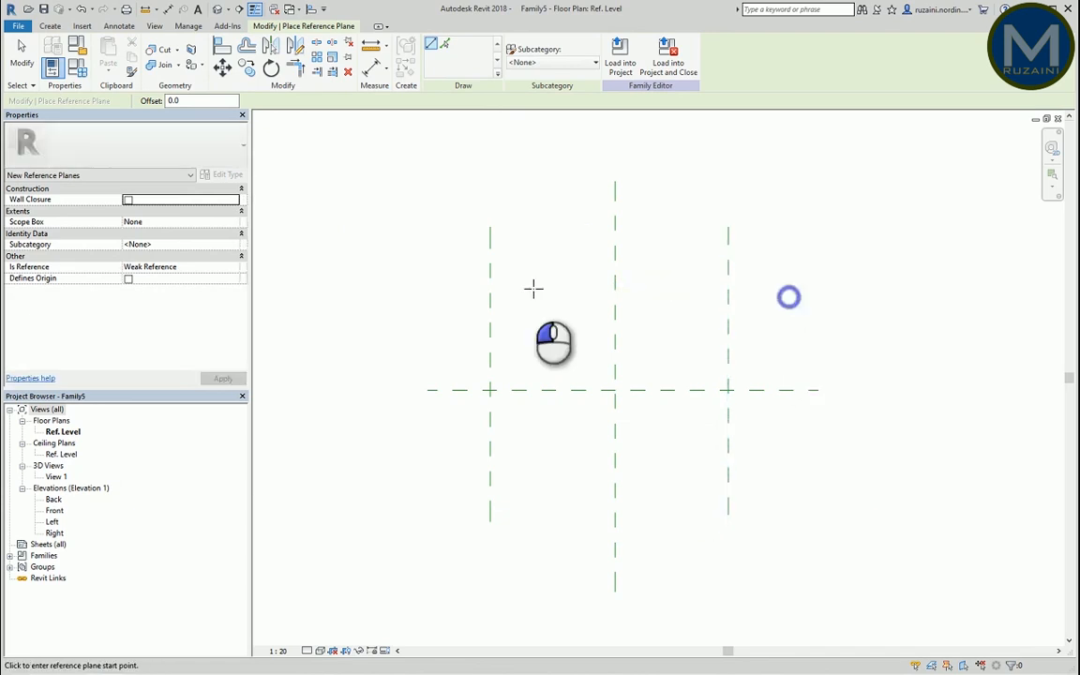
left_click(428, 299)
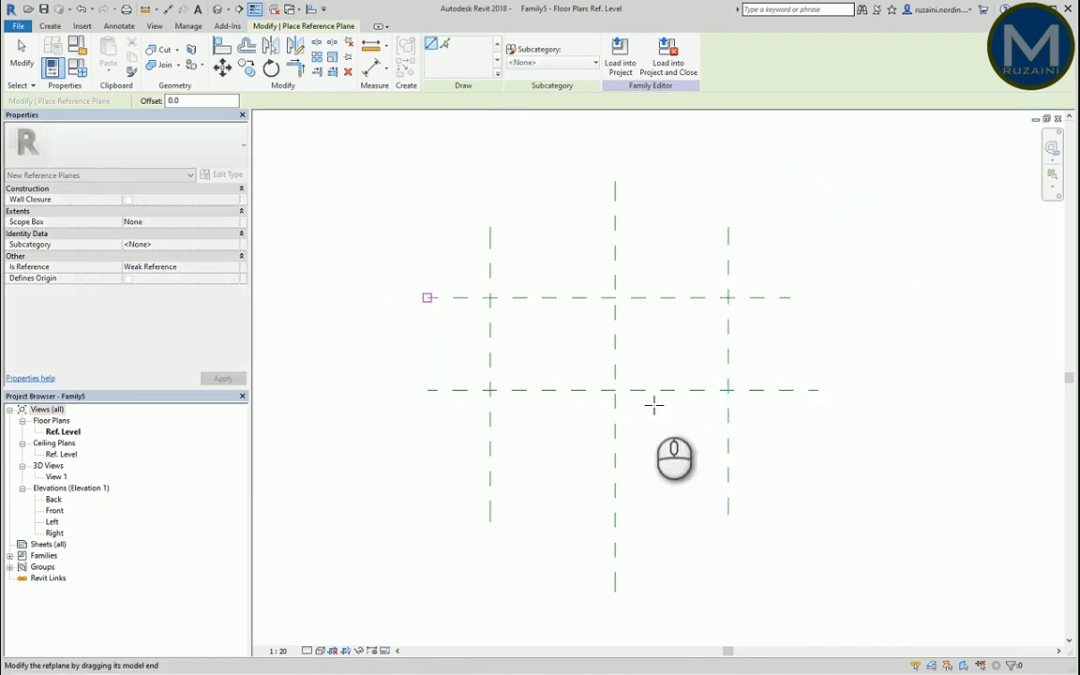
left_click(787, 478)
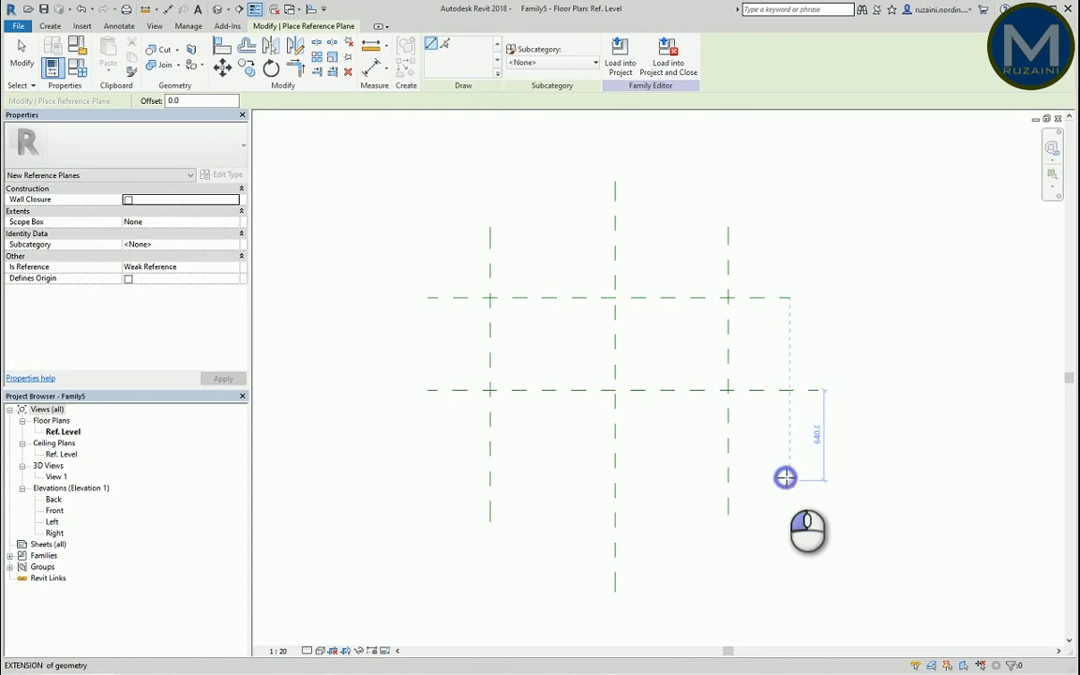
left_click(441, 478)
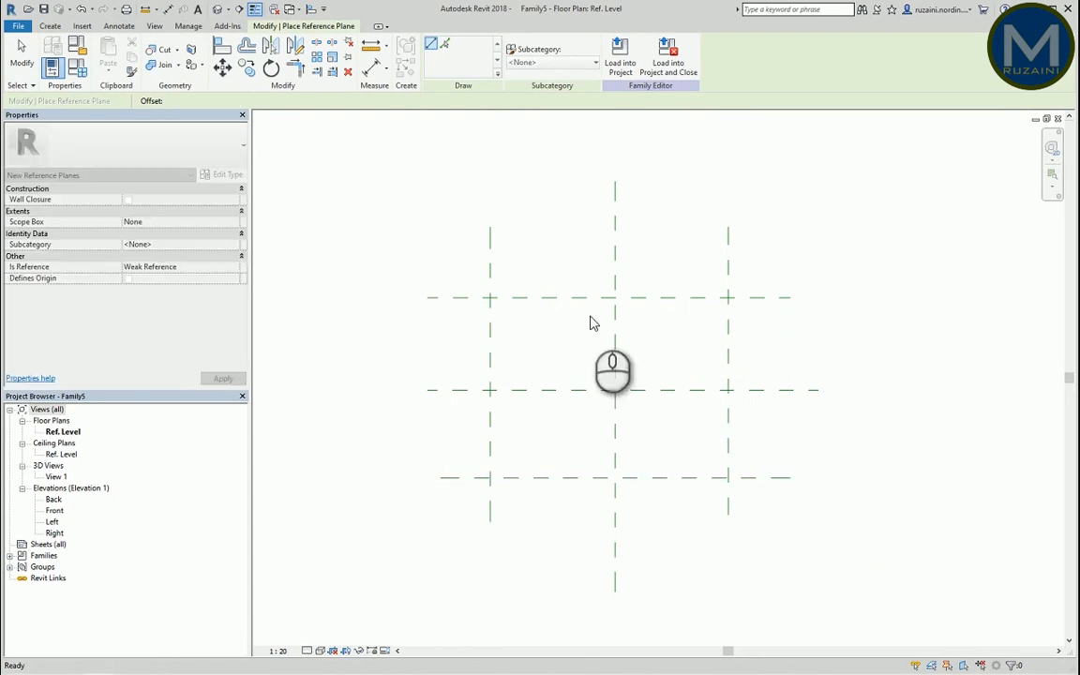
key("Escape")
key("Escape")
left_click(482, 521)
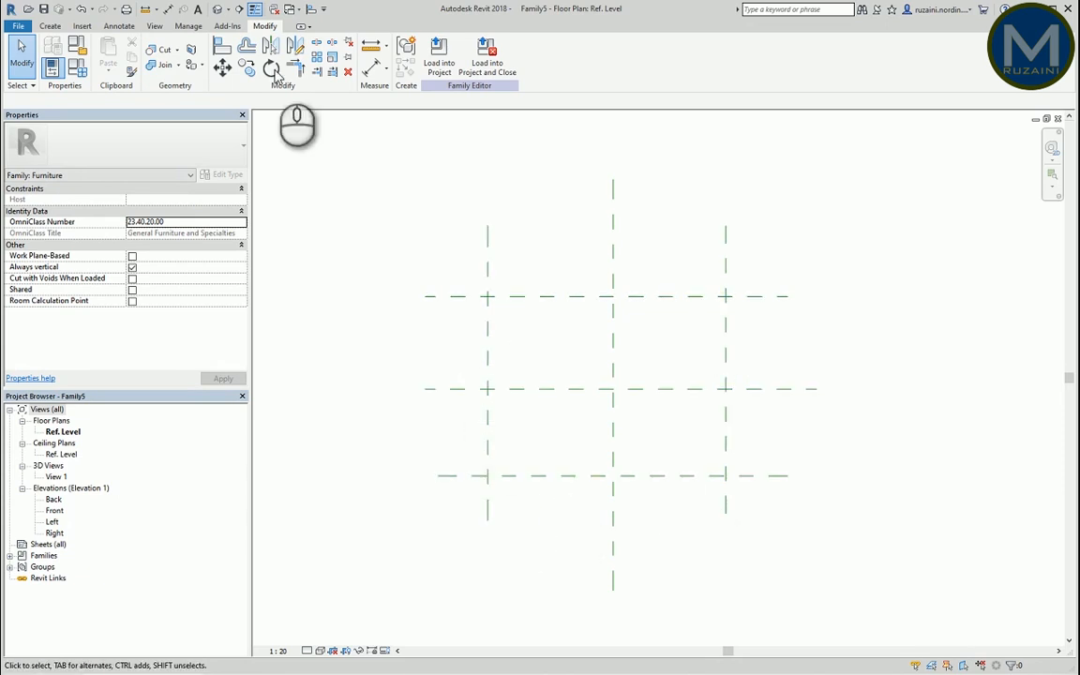
Place a continuous aligned dimension across the three vertical reference planes above the grid and make its segments equal
left_click(372, 67)
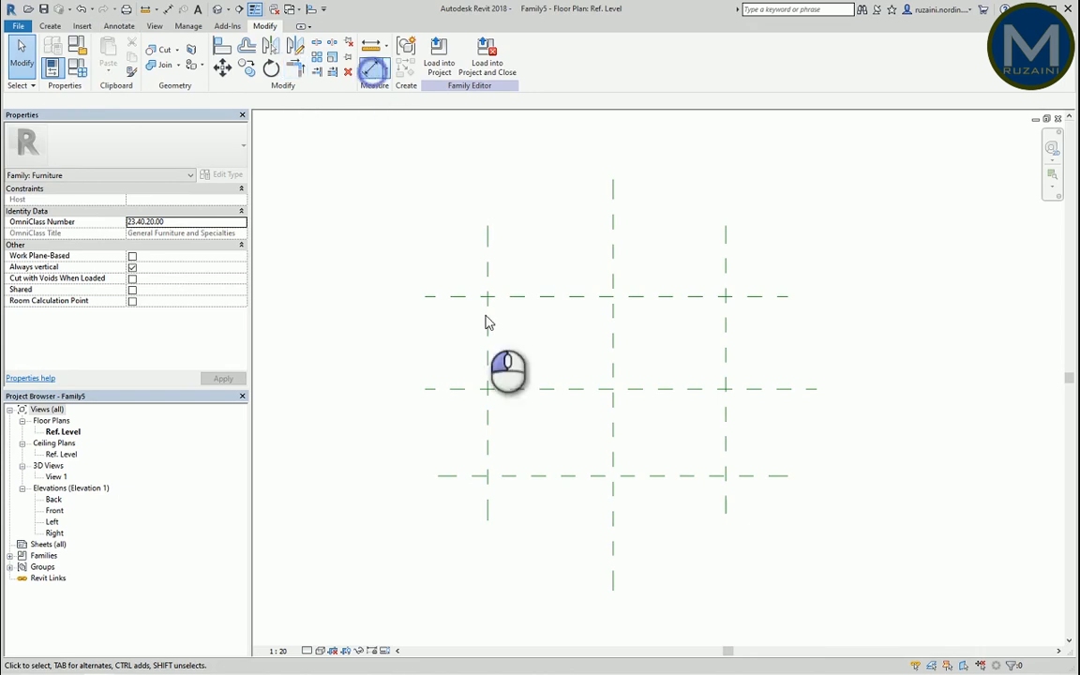
key("d")
key("i")
left_click(487, 330)
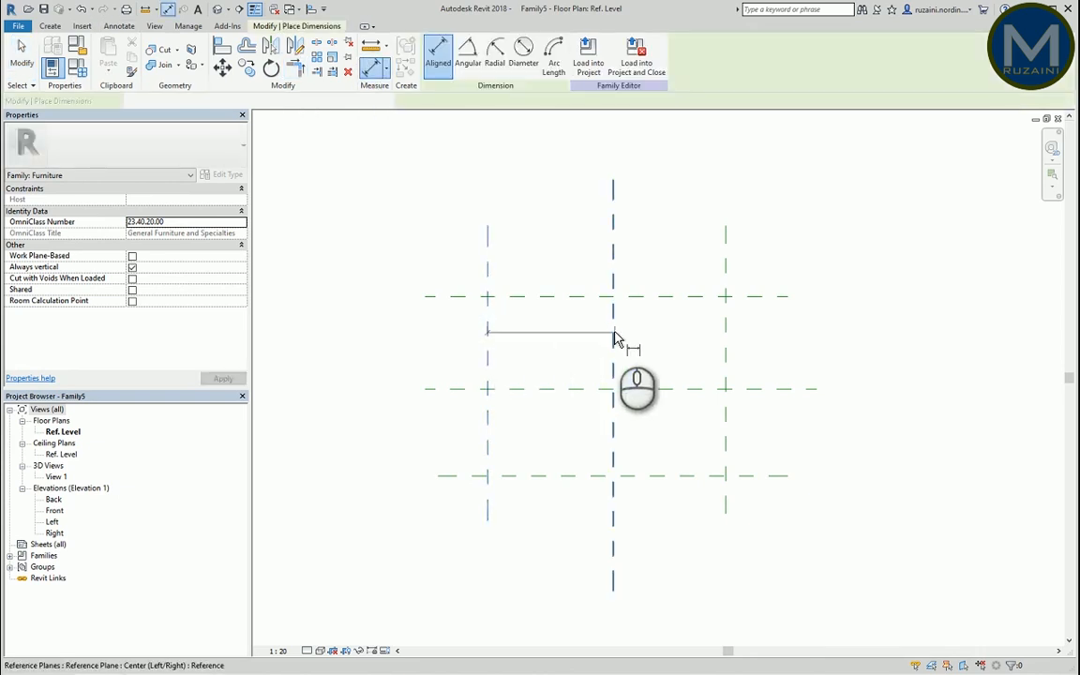
left_click(614, 333)
left_click(726, 330)
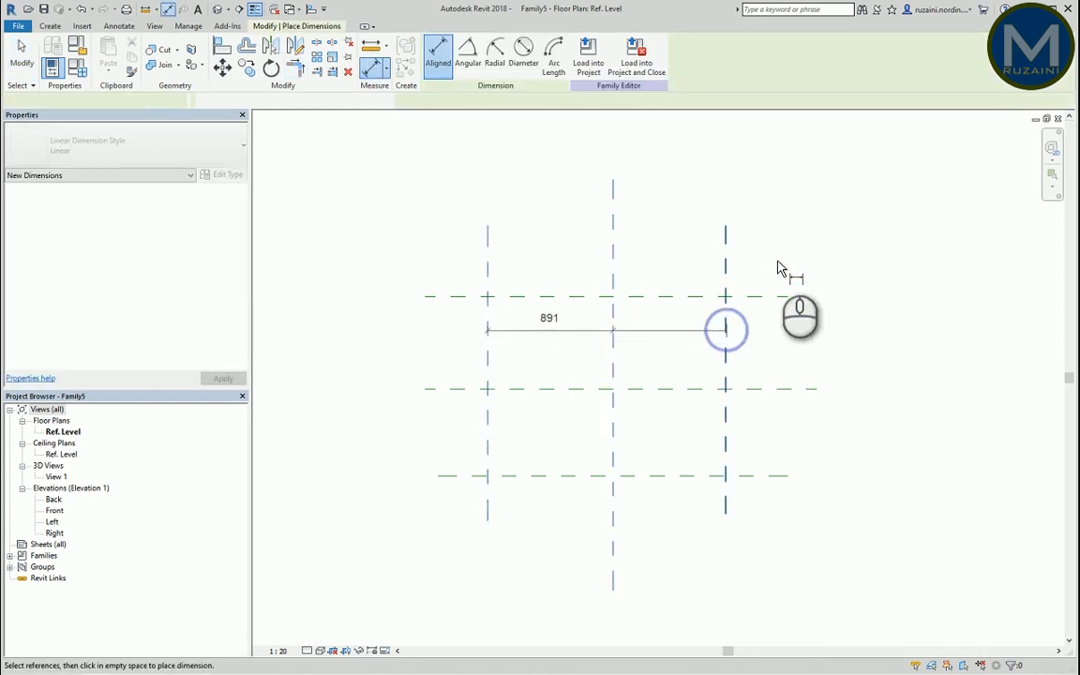
left_click(790, 257)
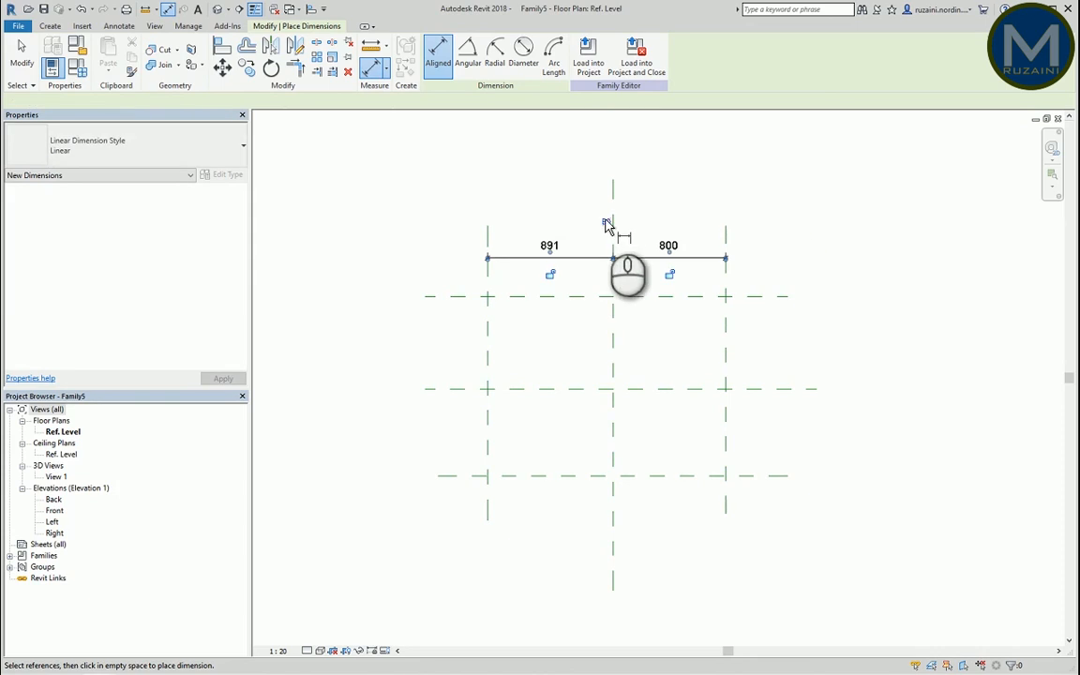
left_click(605, 223)
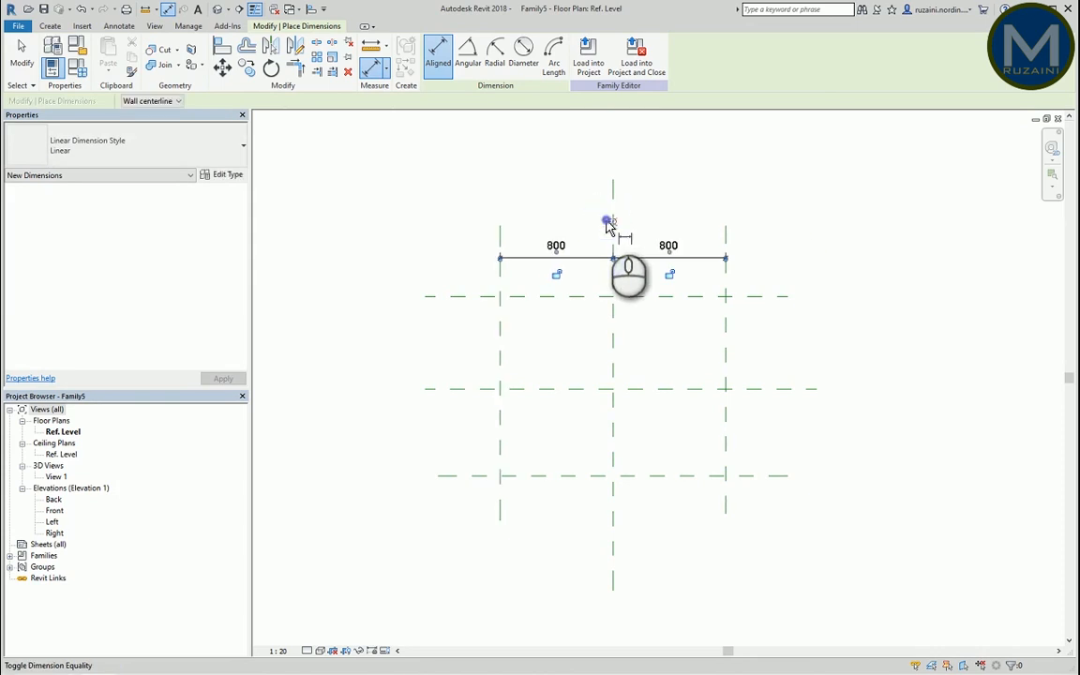
left_click(539, 338)
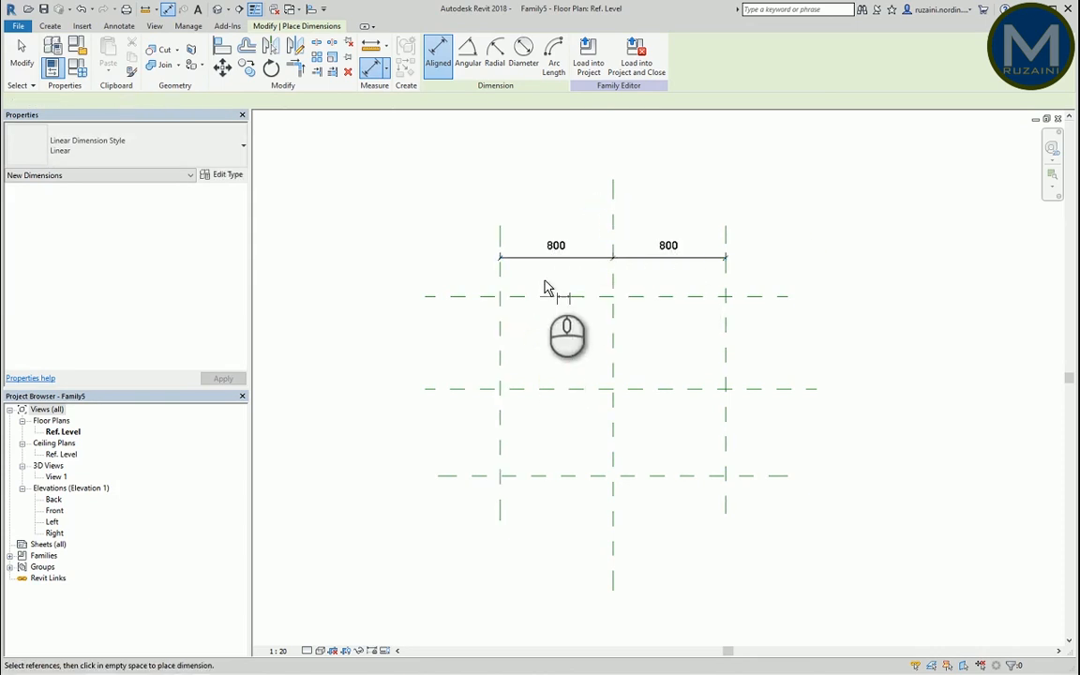
Place a continuous aligned dimension across the three horizontal reference planes left of the grid and make its segments equal
left_click(536, 296)
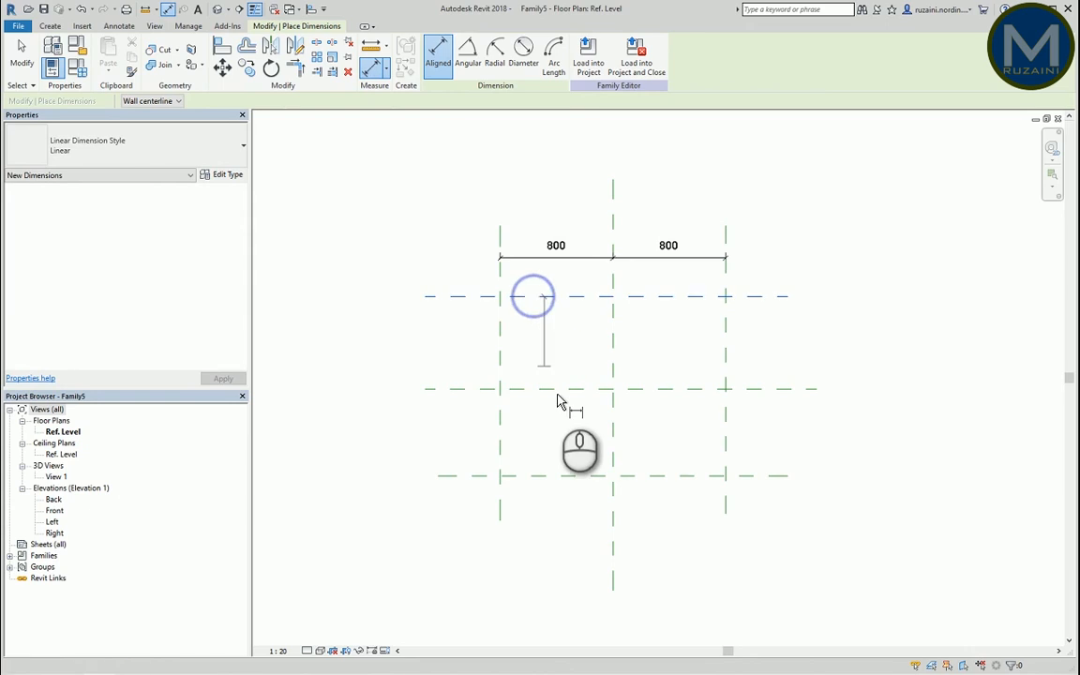
left_click(557, 388)
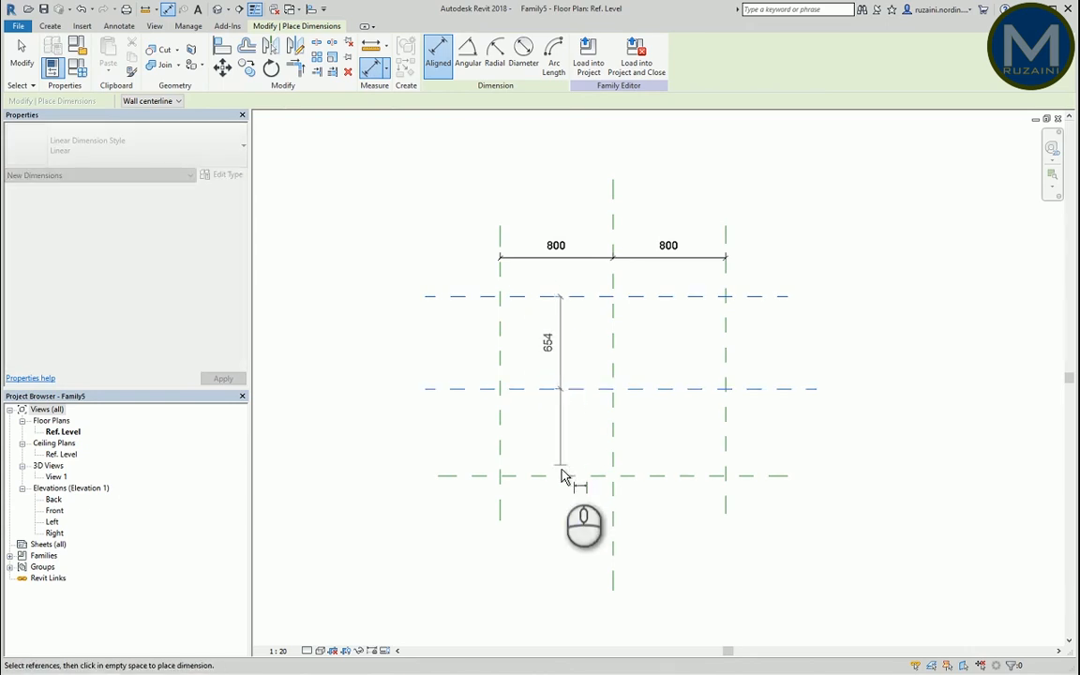
left_click(559, 476)
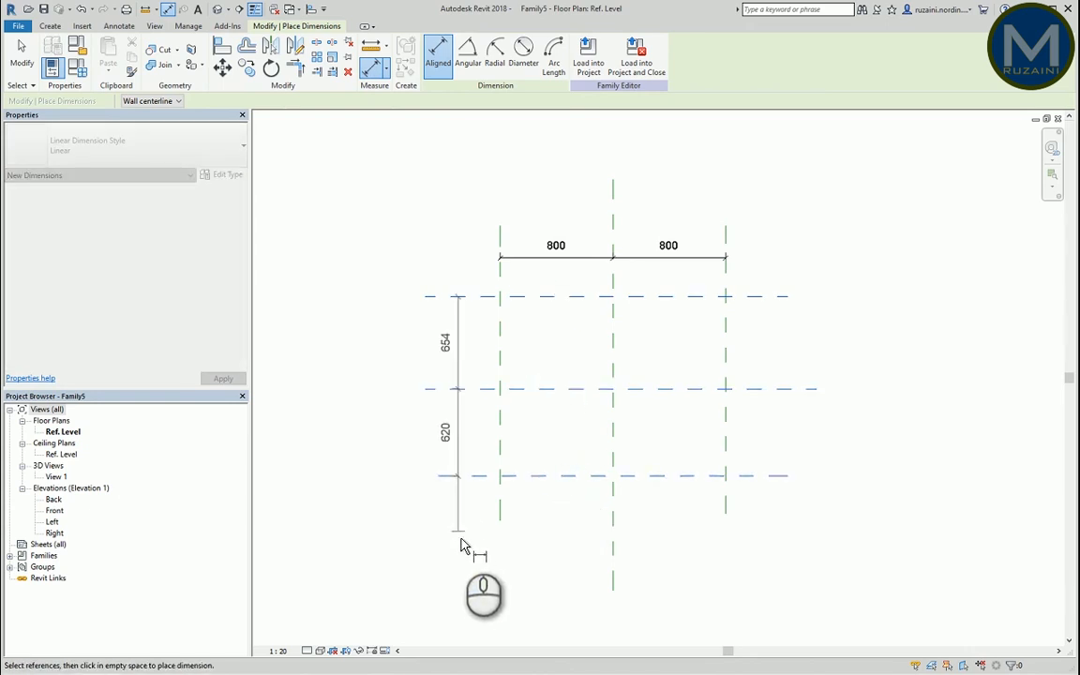
left_click(465, 543)
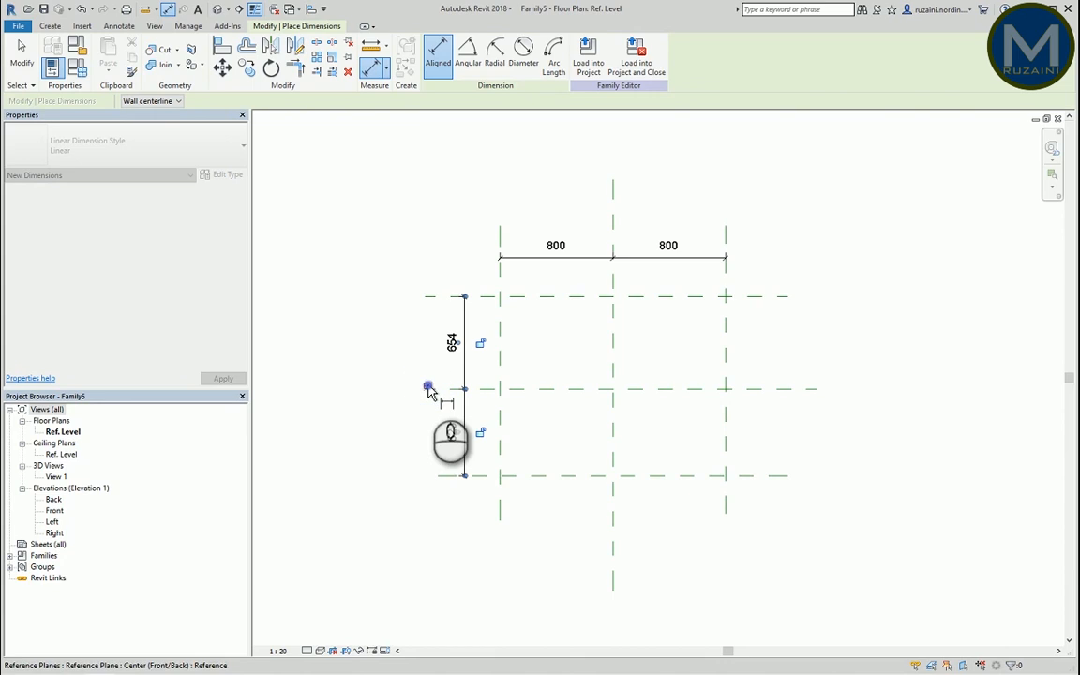
left_click(428, 388)
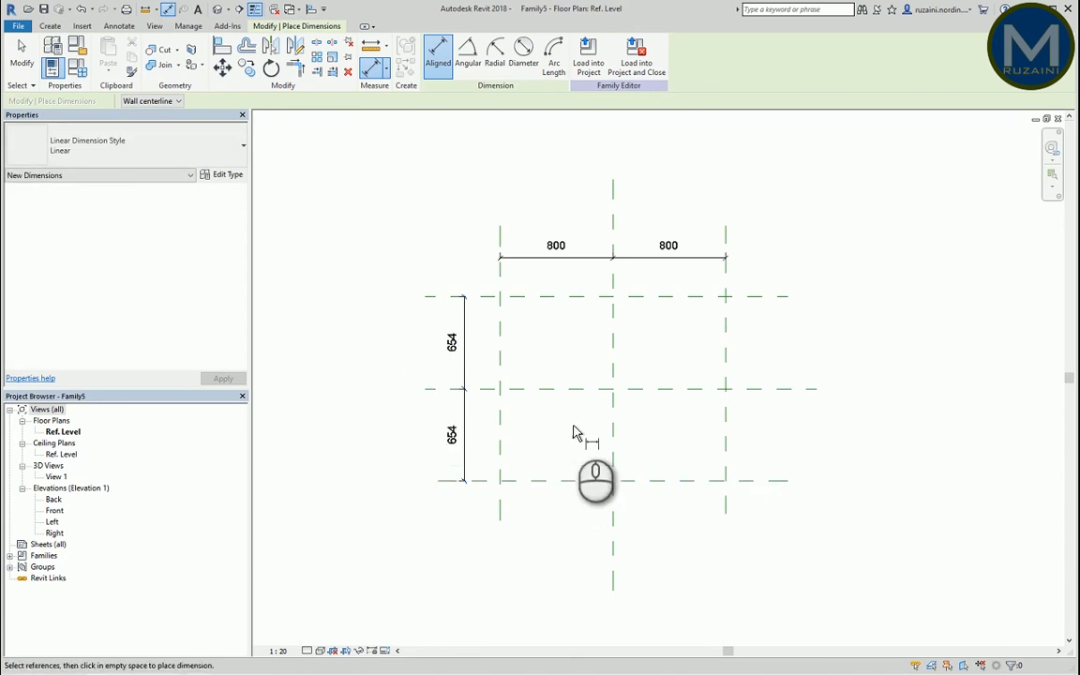
Place an overall aligned dimension between the outer vertical reference planes, above the existing equal-segment dimension
key("Escape")
key("Escape")
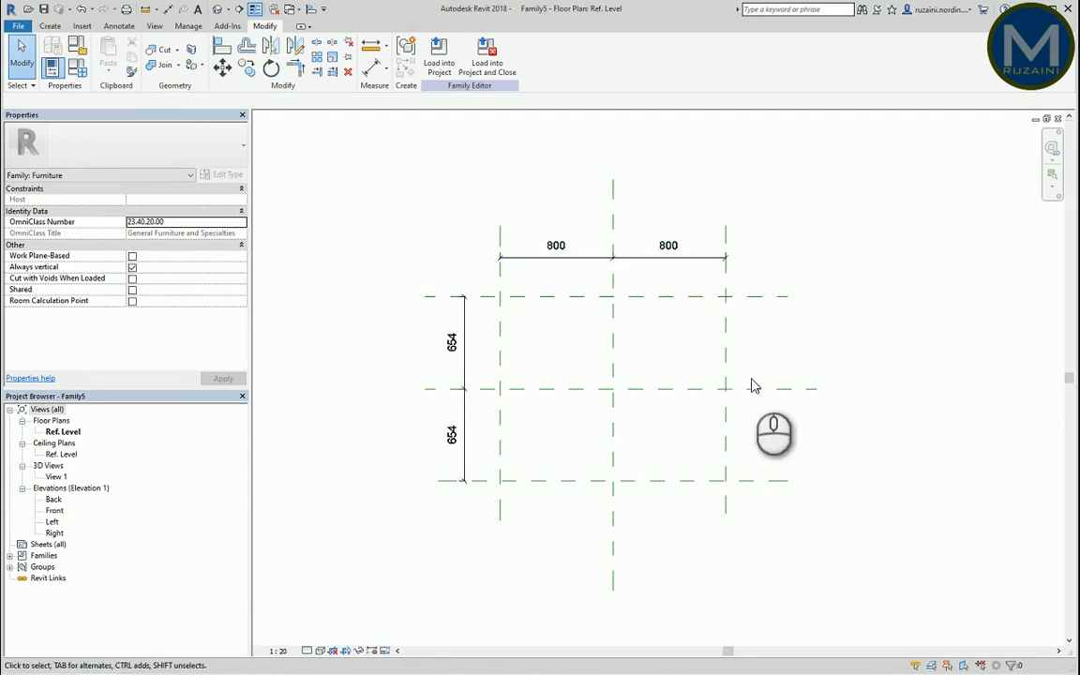
left_click(374, 67)
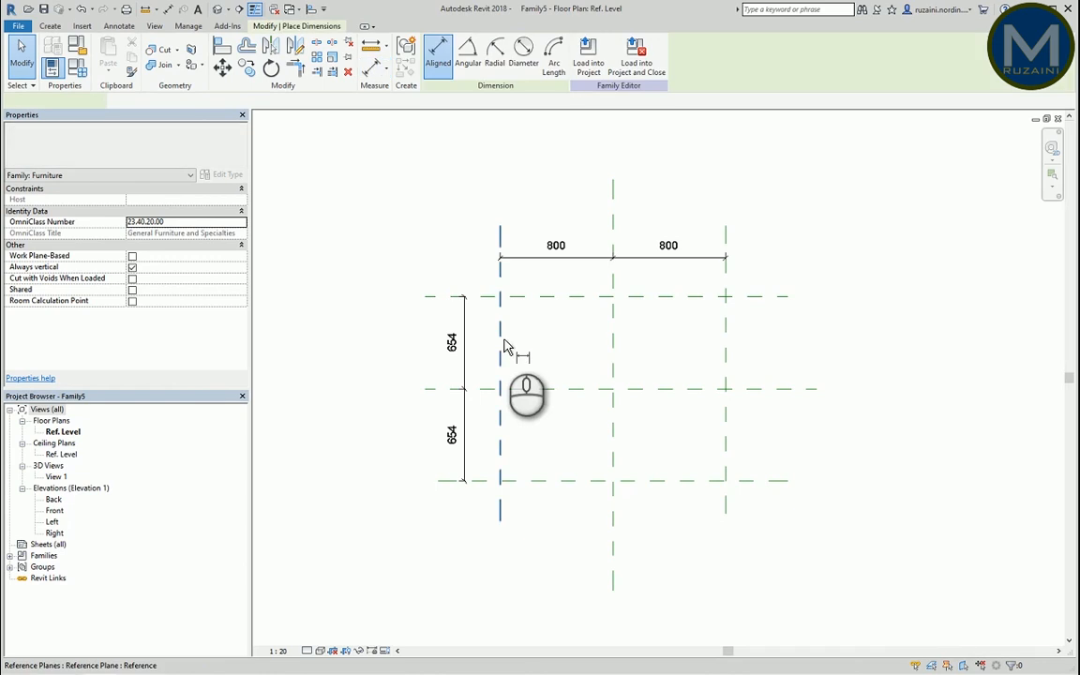
left_click(501, 340)
left_click(727, 341)
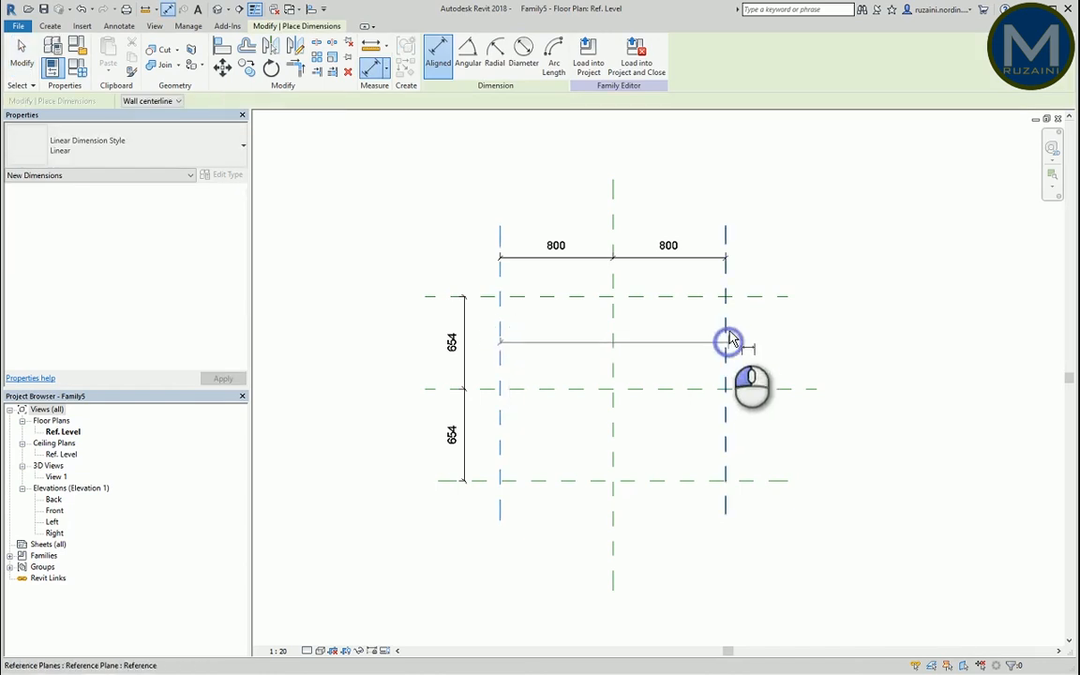
left_click(788, 238)
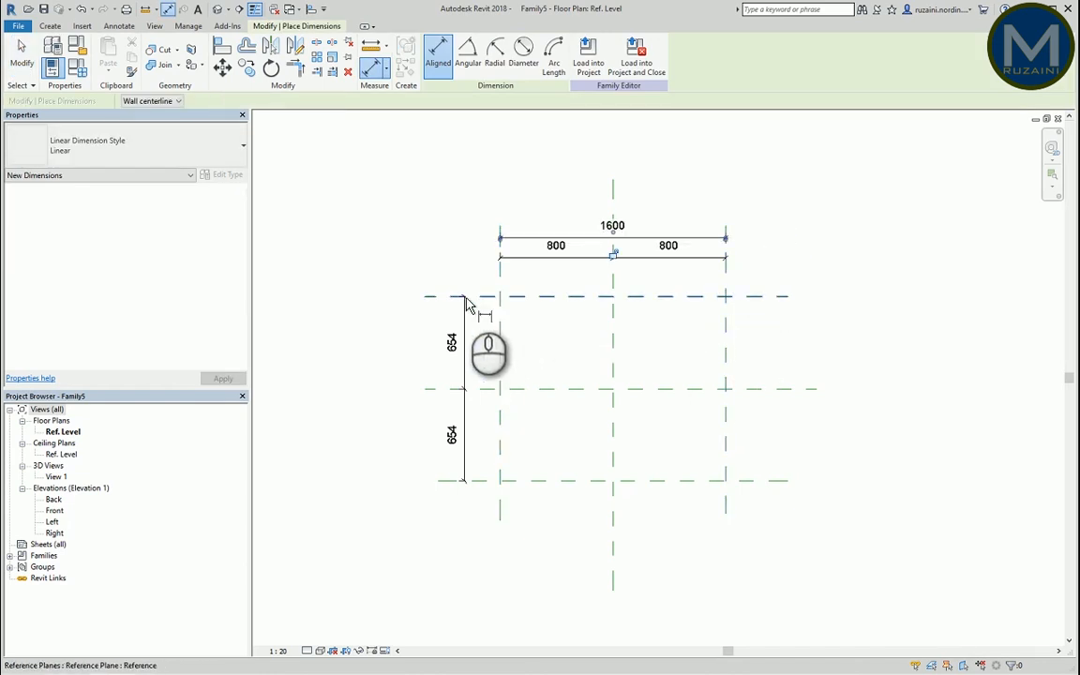
Place an overall aligned dimension between the outer horizontal reference planes, left of the existing equal-segment dimension
left_click(438, 296)
left_click(439, 480)
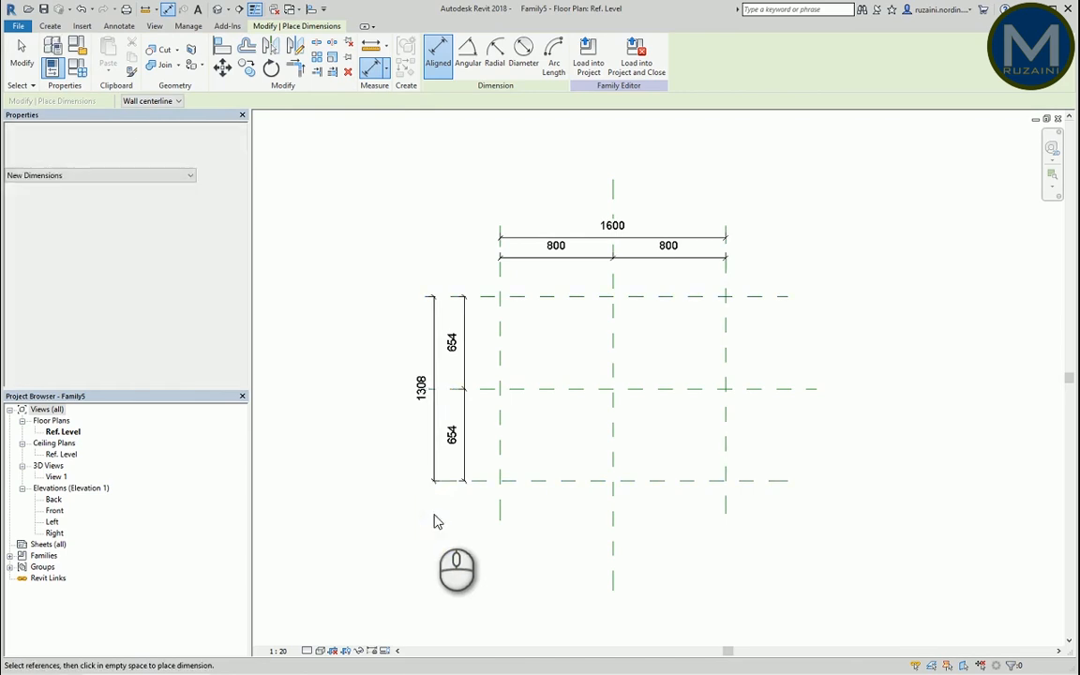
key("Escape")
key("Escape")
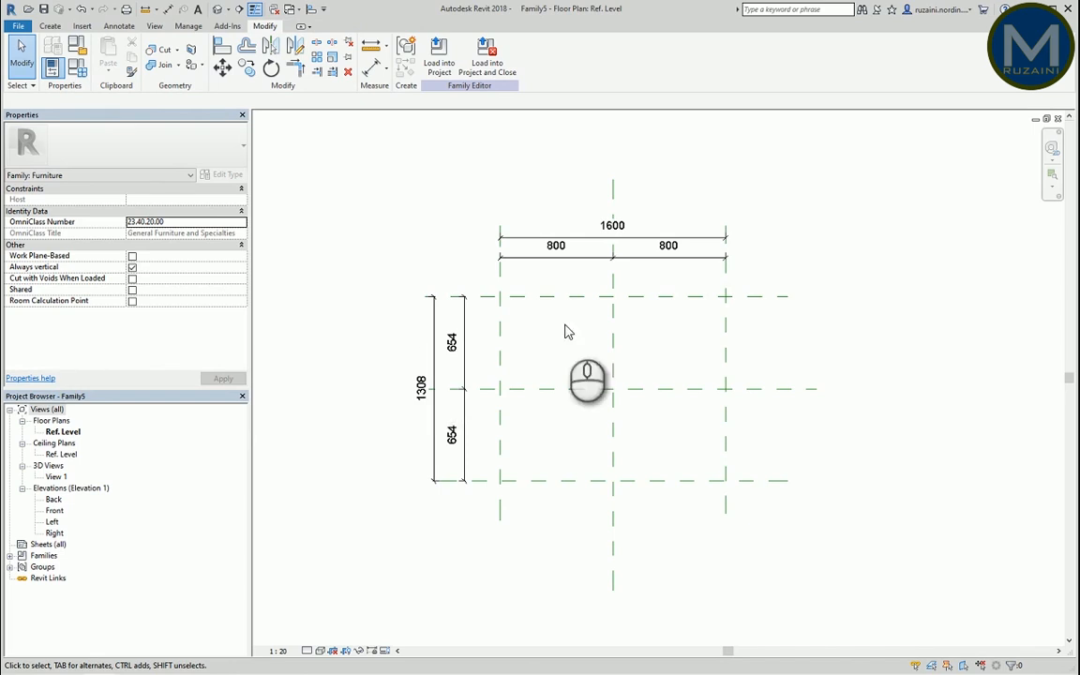
Draw two vertical reference planes inside the grid, about 80 mm in from the outer right plane and about 100 mm in from the outer left plane
scroll(788, 355, "up", 2)
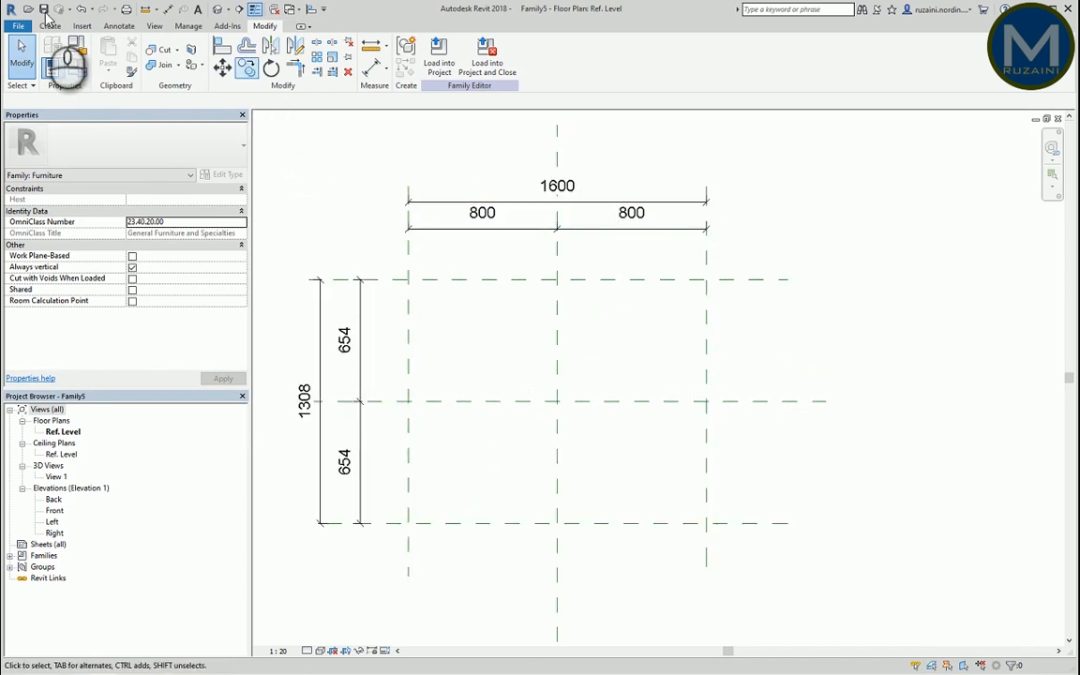
left_click(50, 27)
left_click(713, 56)
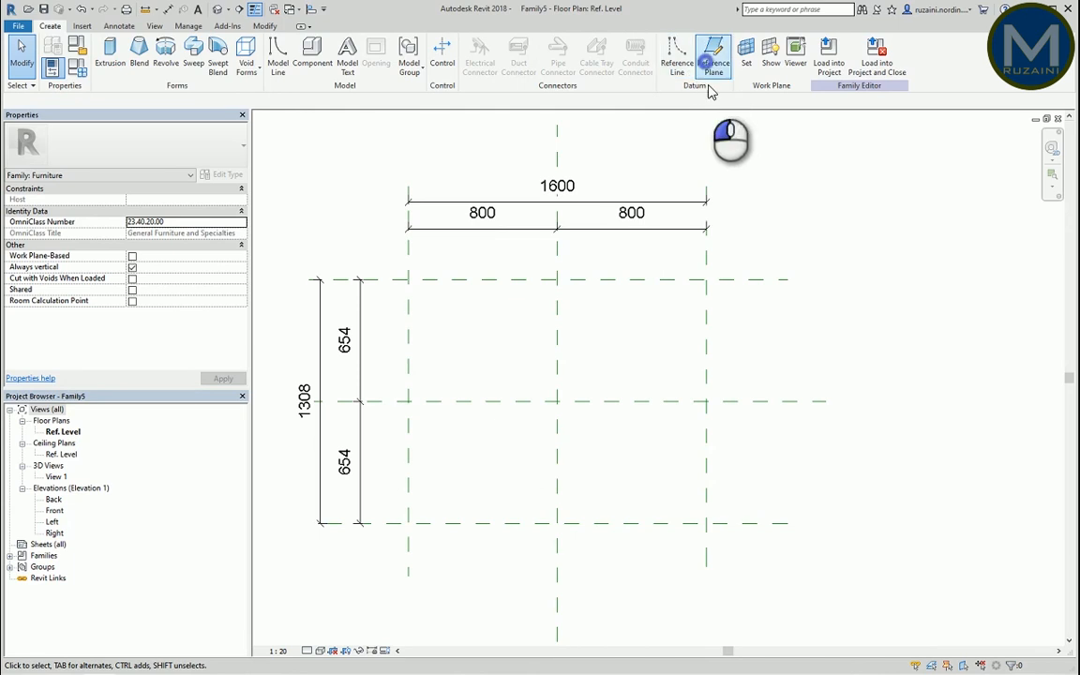
left_click(690, 280)
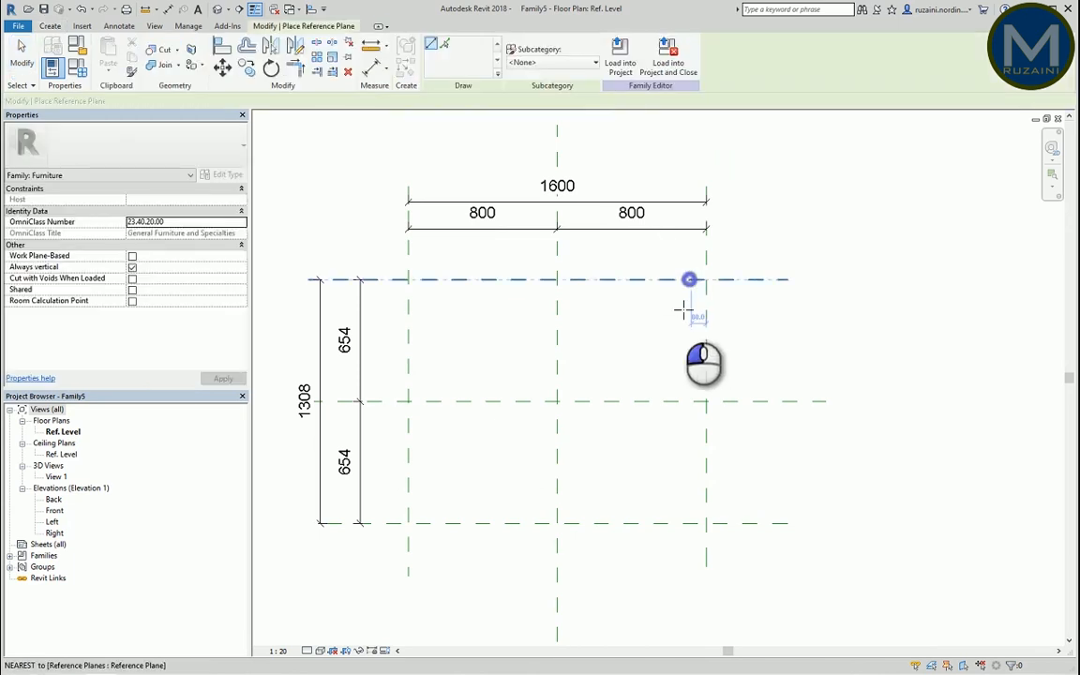
left_click(691, 560)
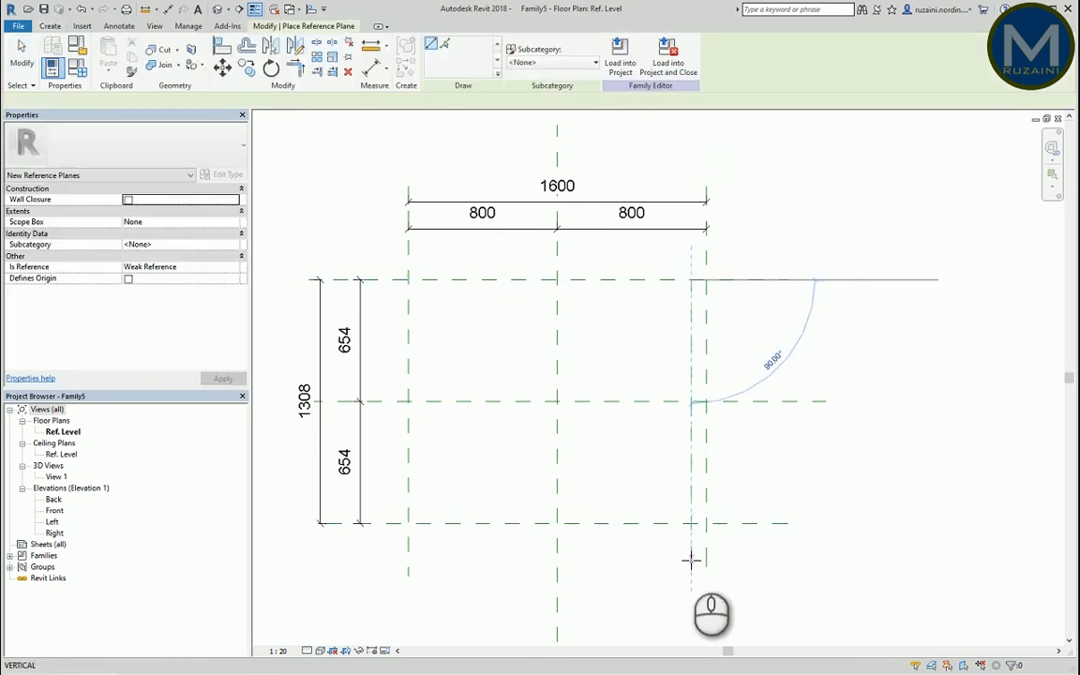
left_click(426, 278)
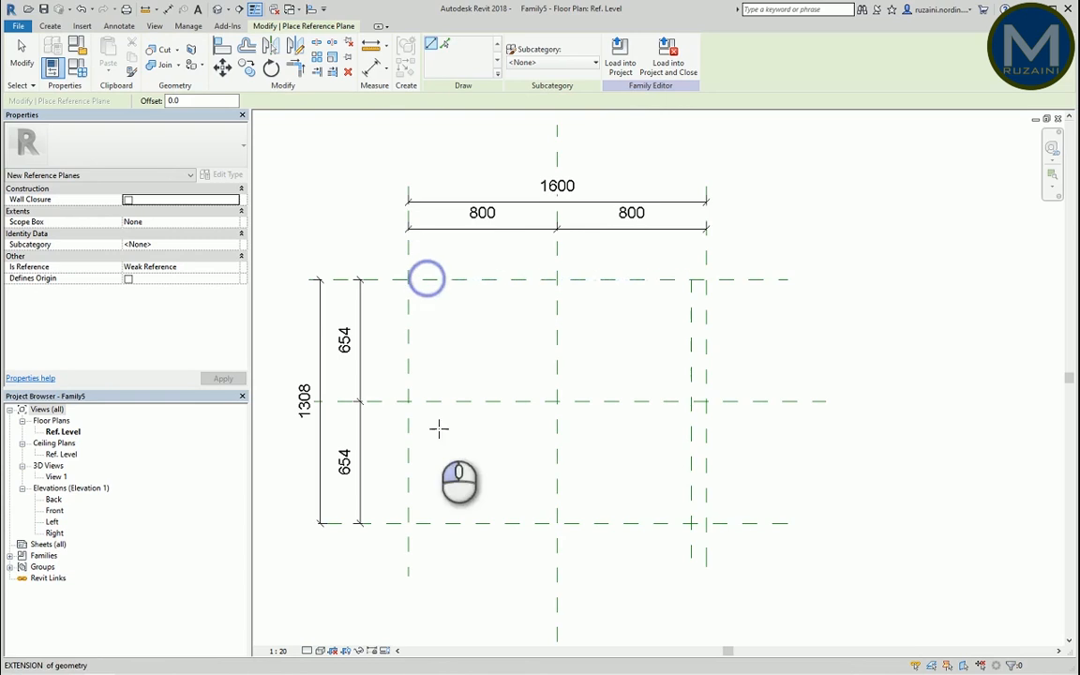
left_click(425, 576)
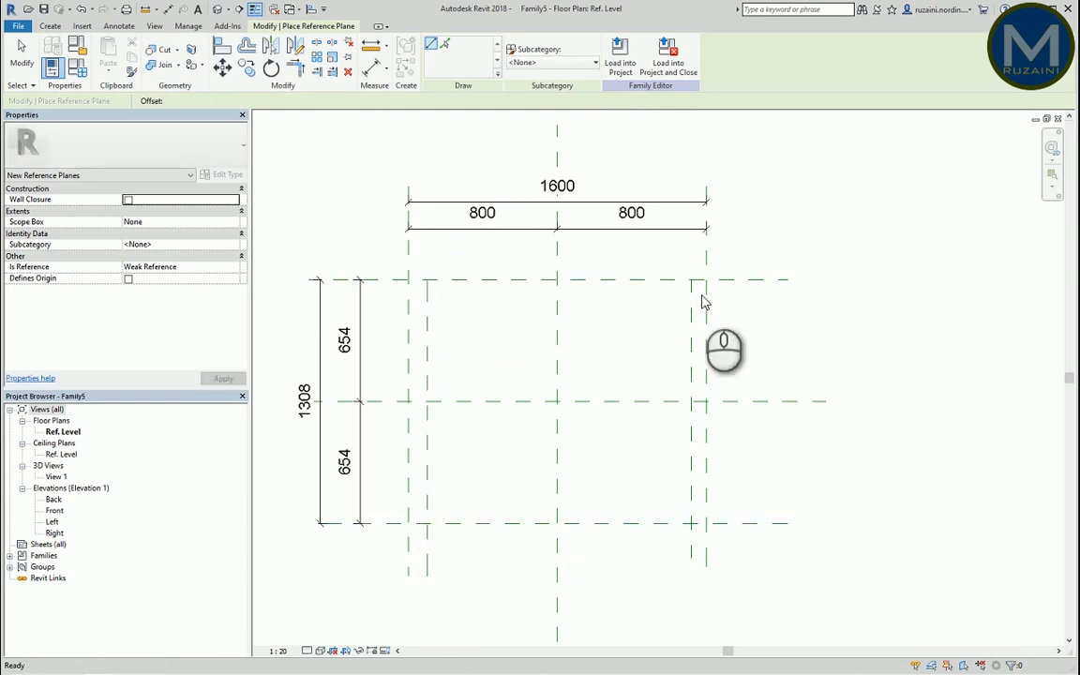
Set the distance between the right inner vertical reference plane and the outer right plane to 100 mm
scroll(696, 300, "up", 5)
key("Escape")
left_click(666, 333)
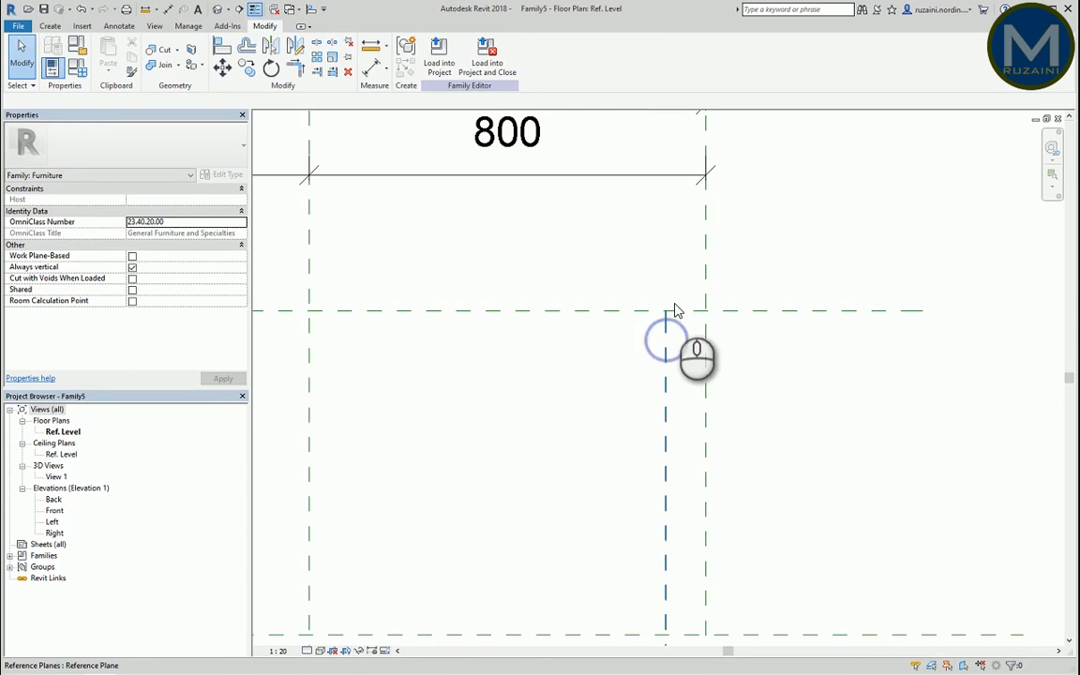
left_click(686, 453)
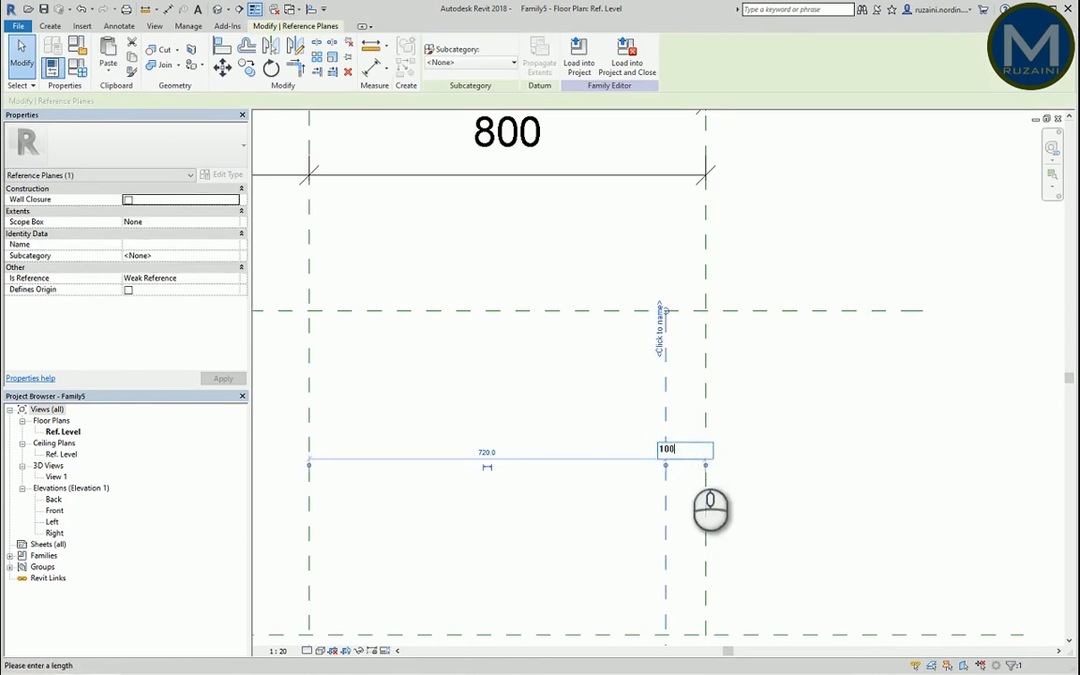
key("Return")
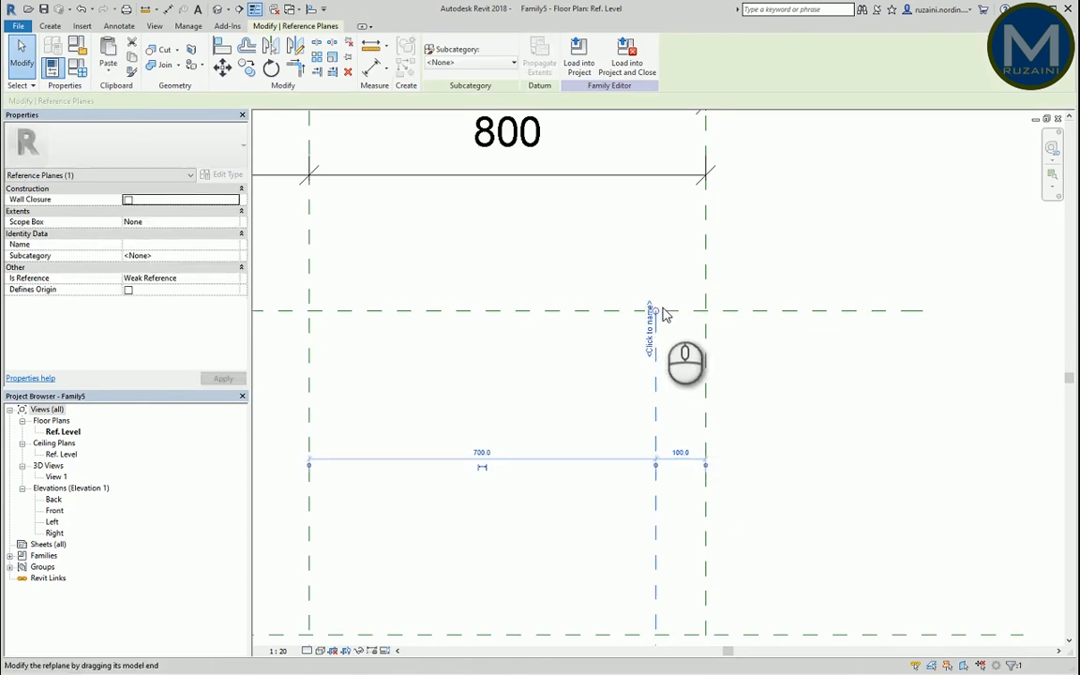
Extend the right inner reference plane's upper end past the upper horizontal plane and its lower end level with the outer right plane
left_click_drag(664, 314, 667, 210)
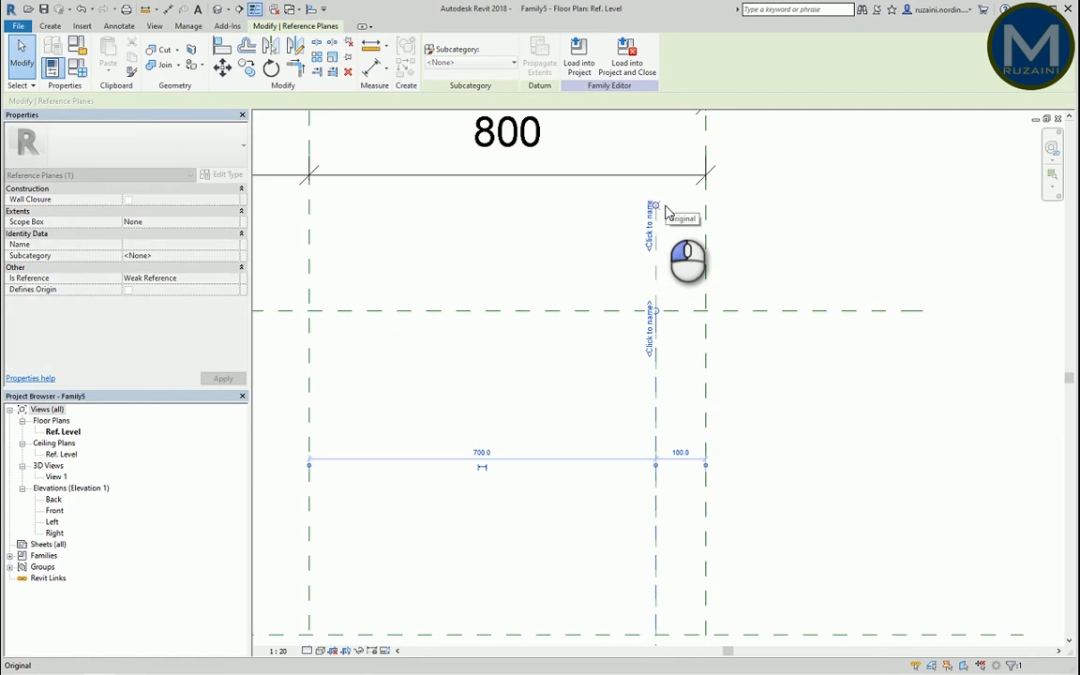
left_click(833, 287)
scroll(833, 287, "down", 5)
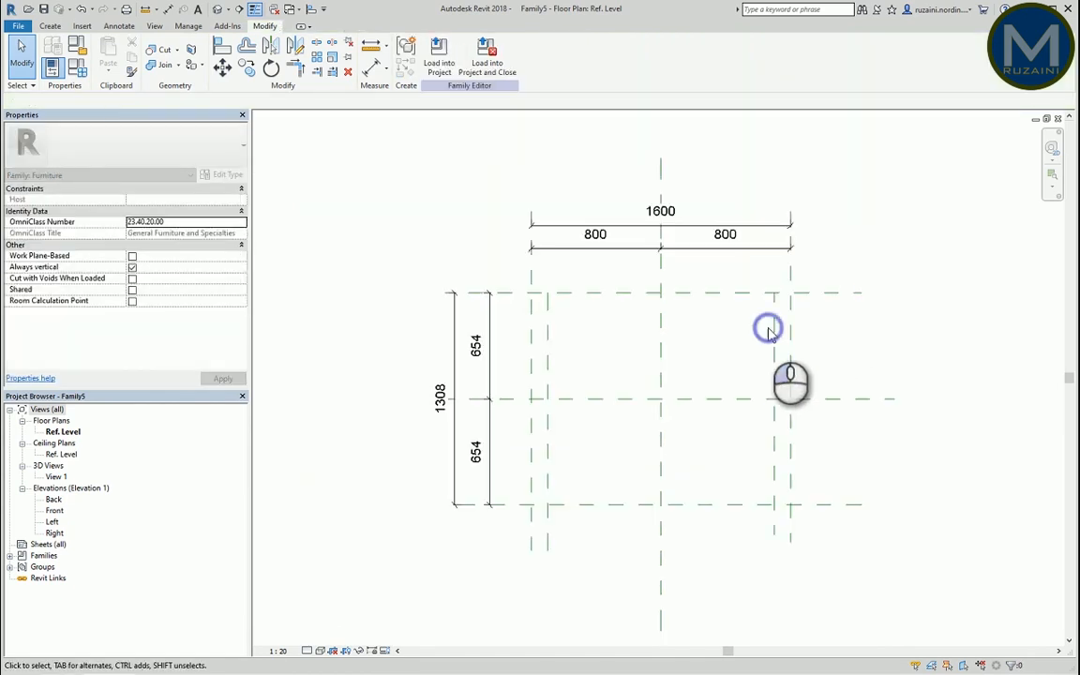
left_click(772, 321)
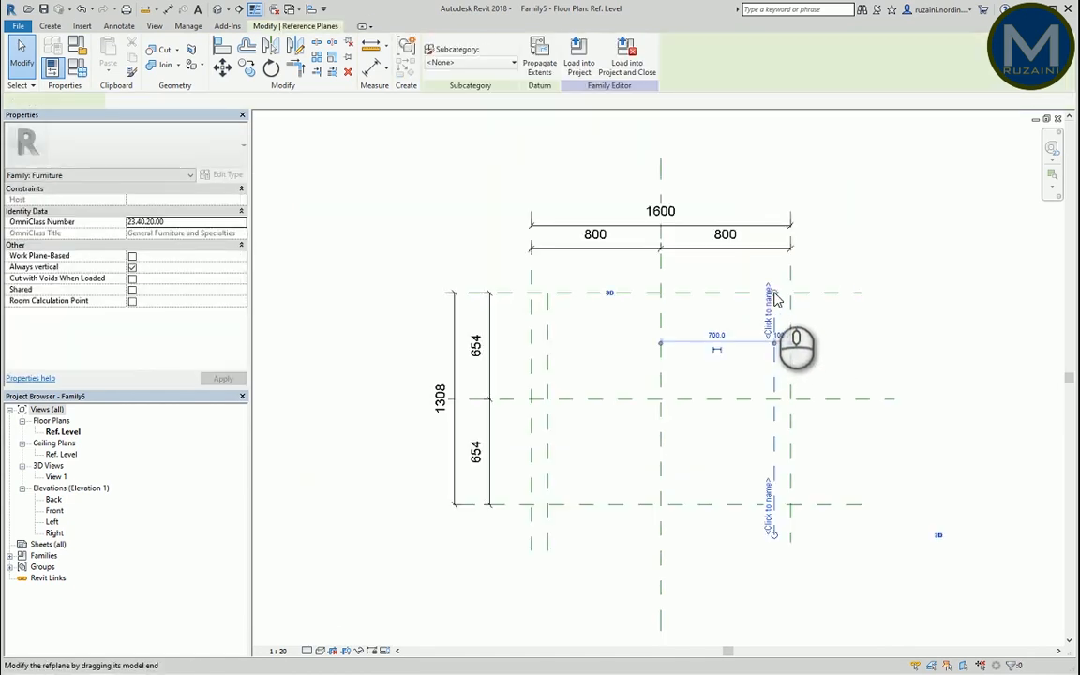
left_click_drag(775, 295, 775, 293)
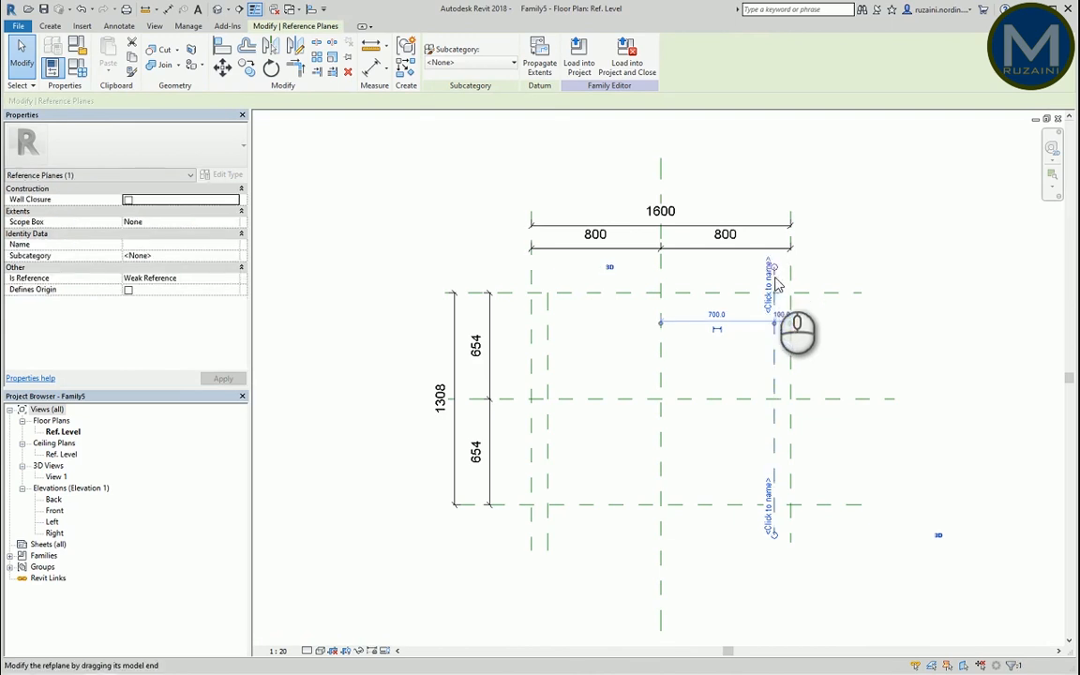
left_click(792, 527)
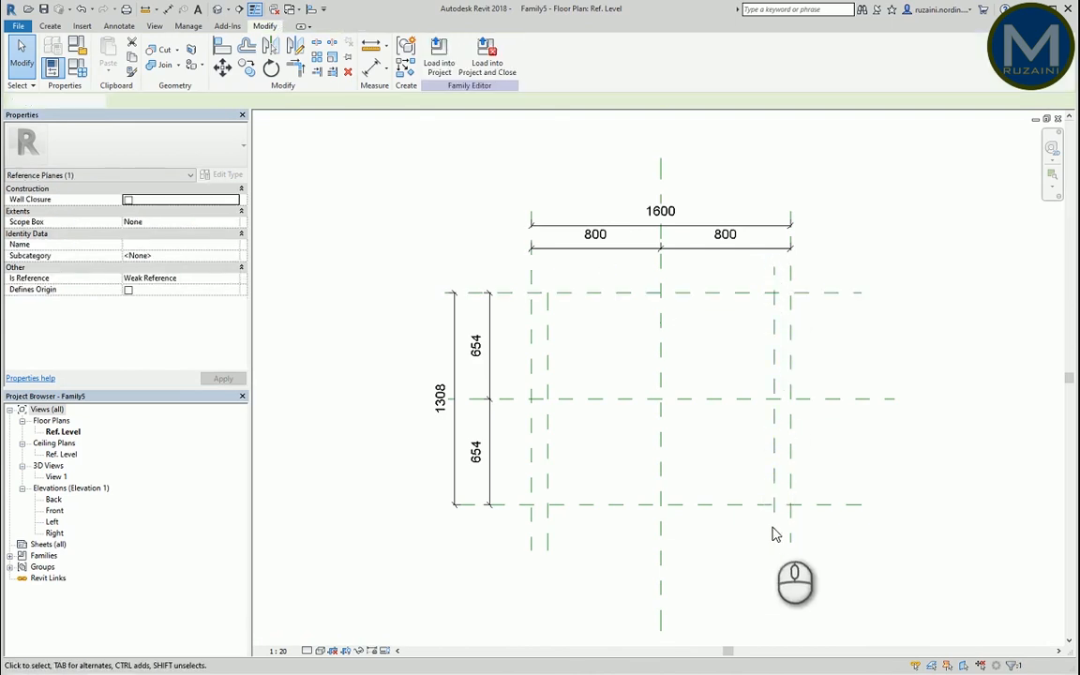
left_click(774, 487)
left_click(778, 541)
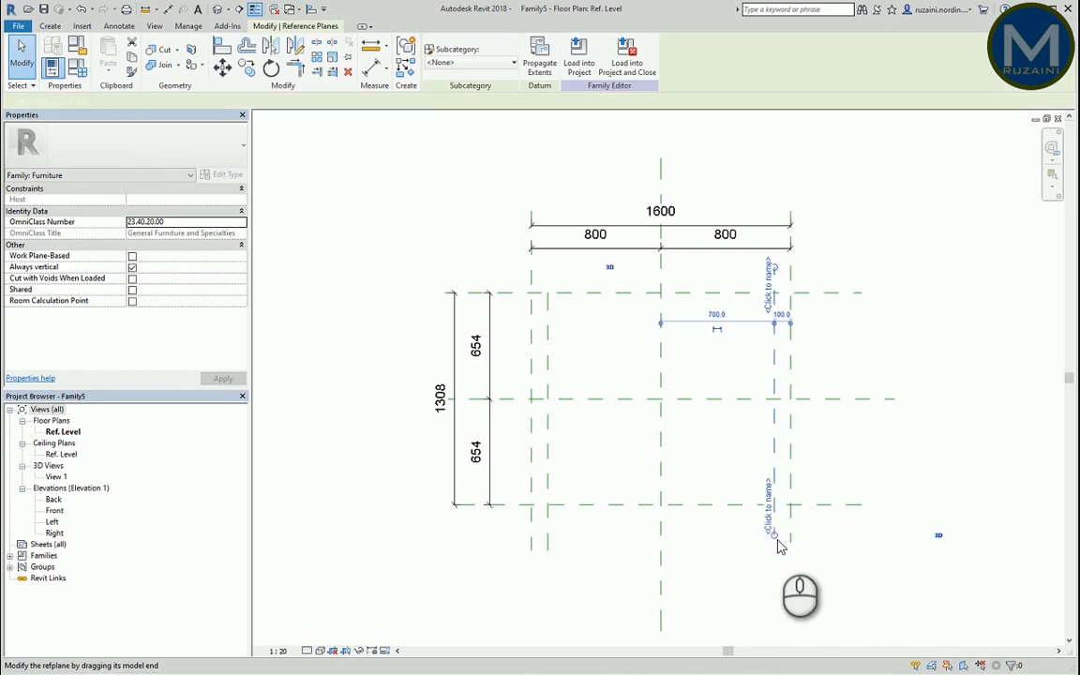
left_click_drag(778, 541, 778, 552)
left_click(778, 578)
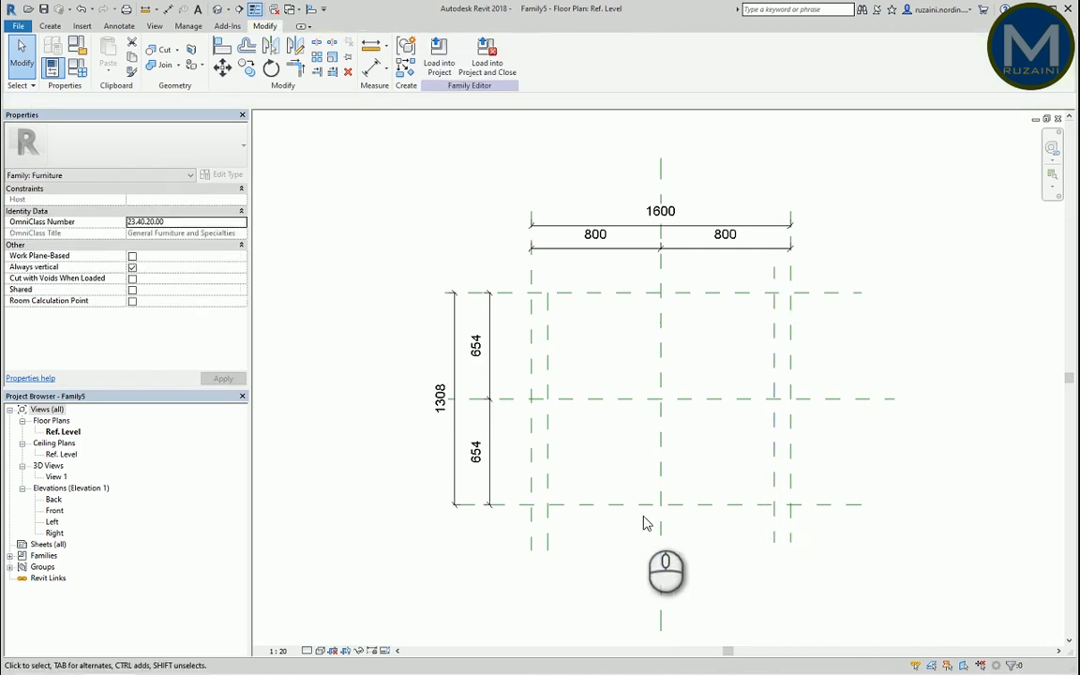
Extend the left inner reference plane's upper end past the upper horizontal plane, level with the right inner plane's end
left_click(544, 349)
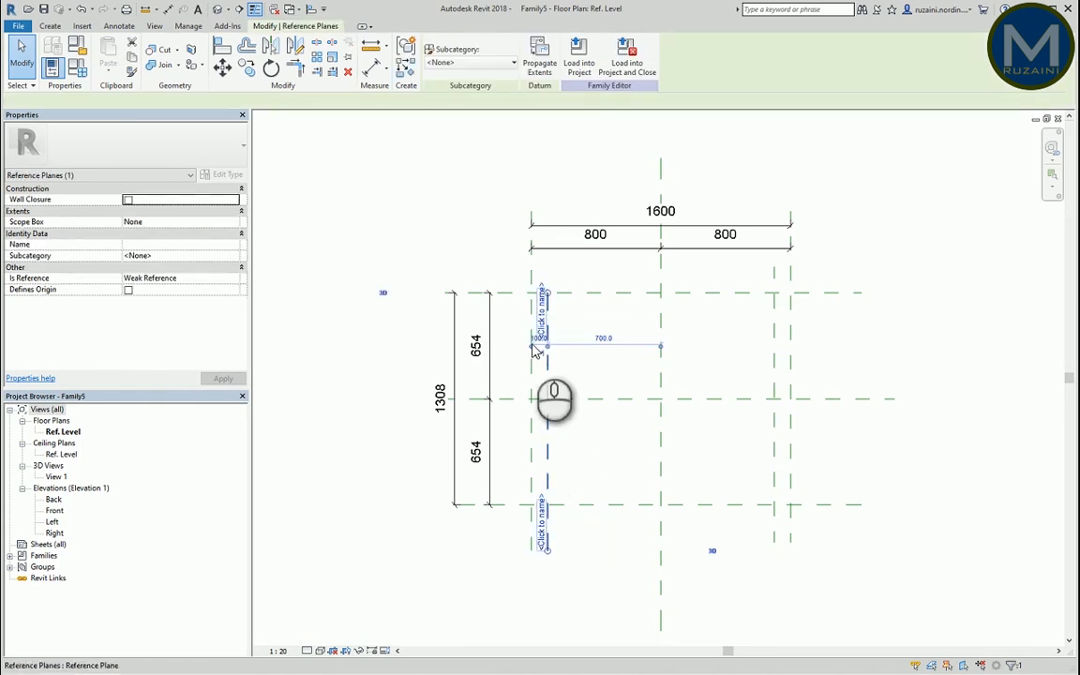
key("Escape")
left_click(546, 338)
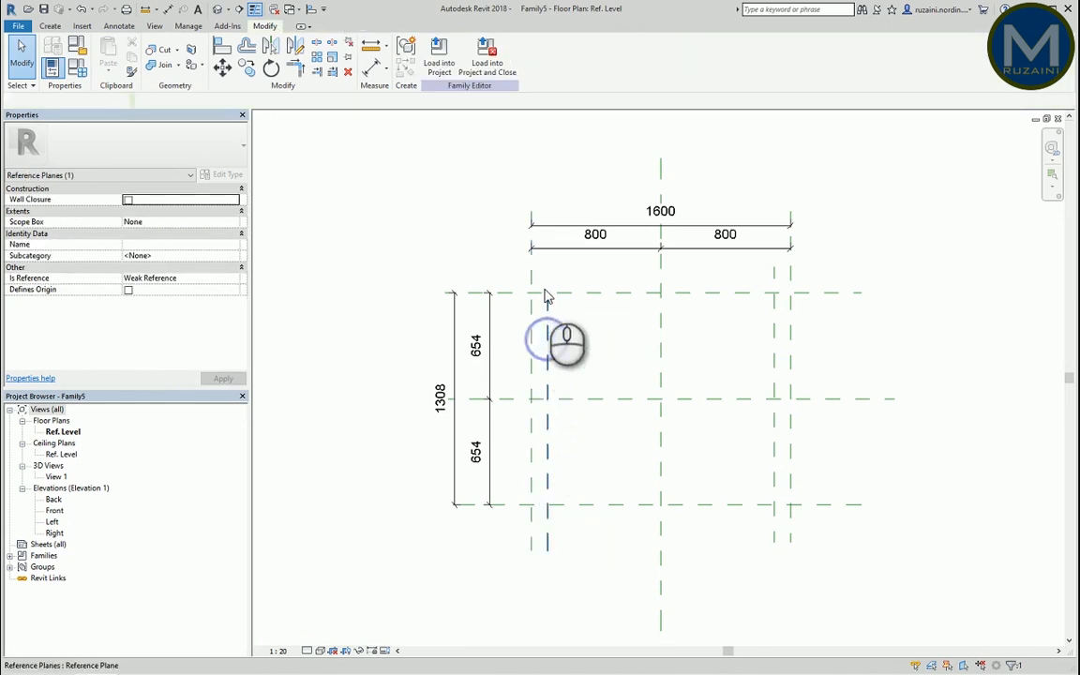
left_click_drag(549, 298, 551, 271)
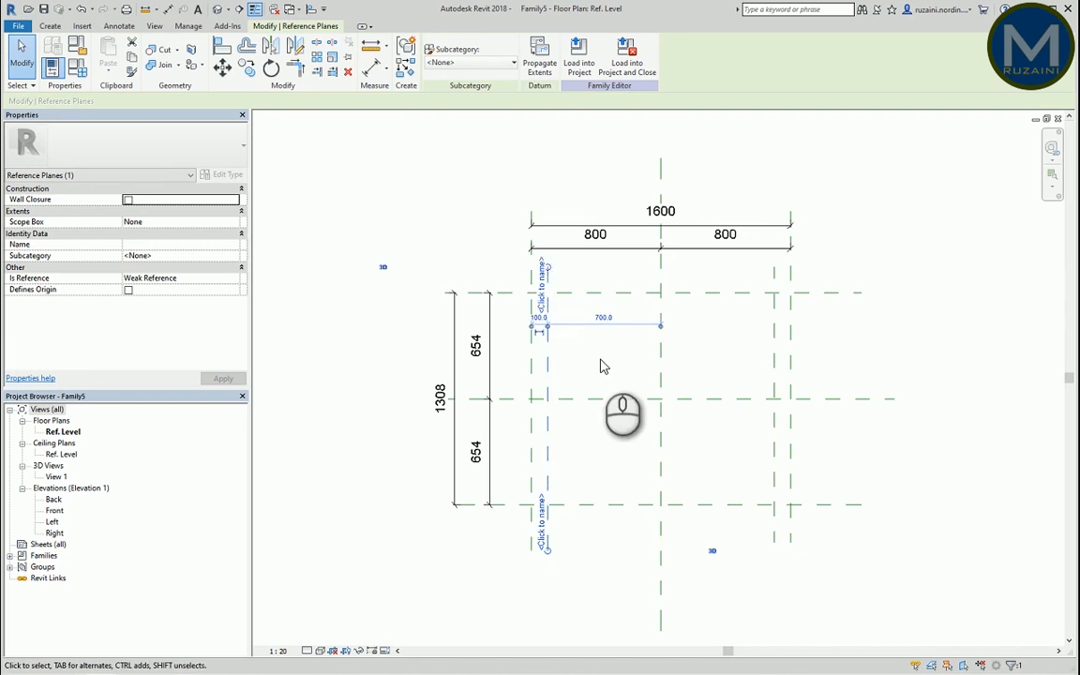
left_click(604, 366)
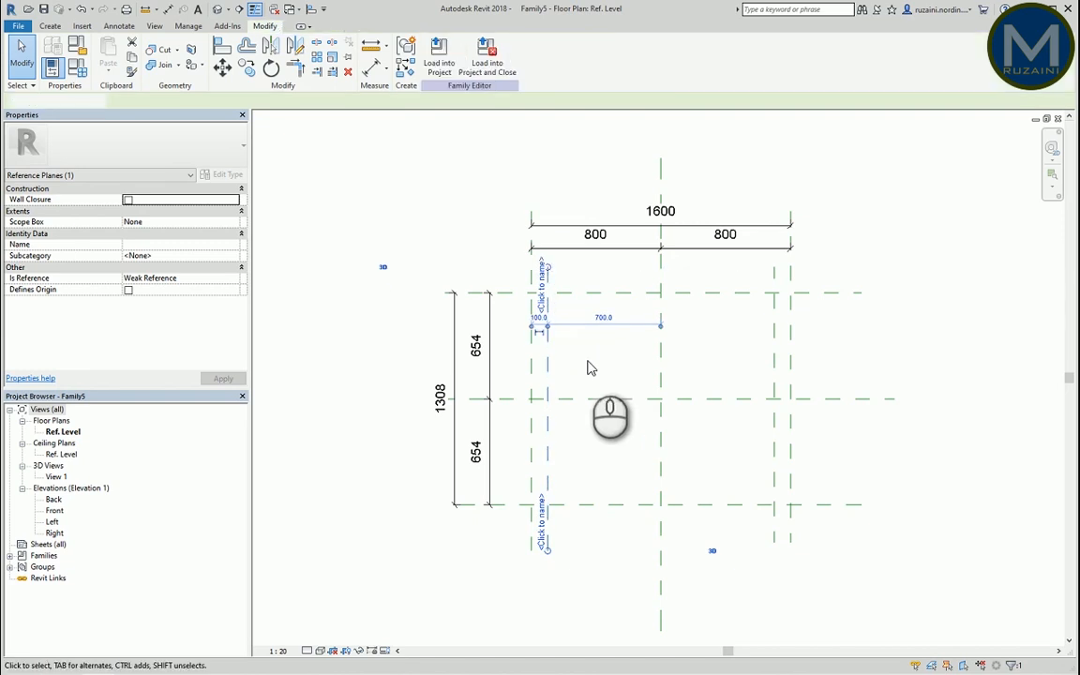
Place aligned dimensions between the inner and outer vertical reference planes on both sides, just above the upper horizontal plane
left_click(370, 69)
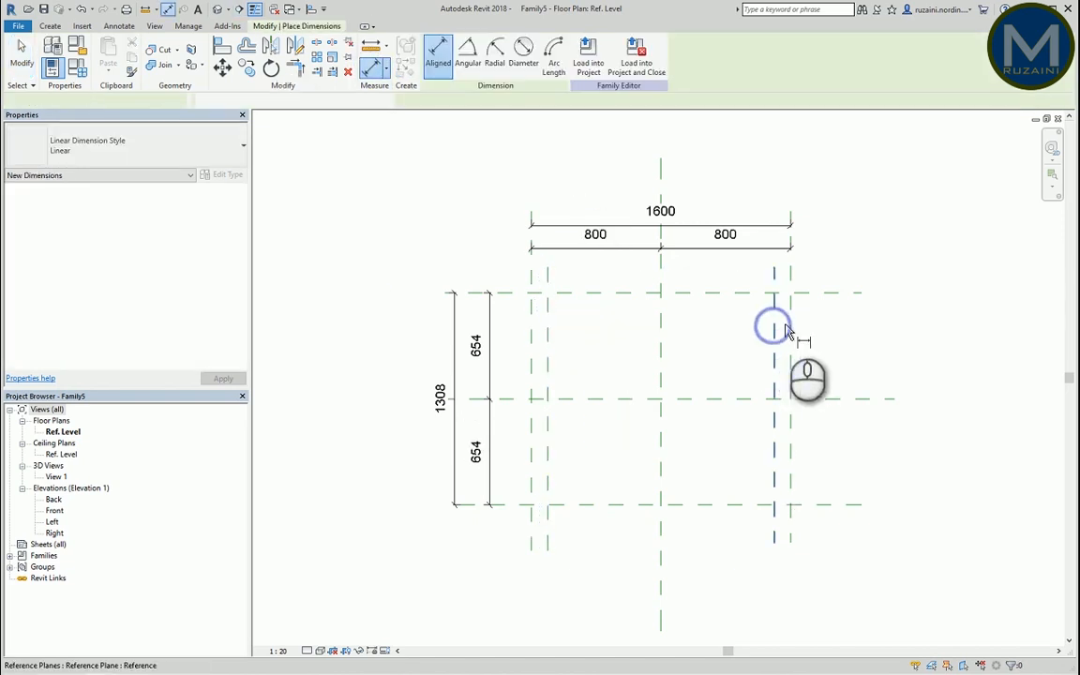
left_click(789, 323)
left_click(838, 278)
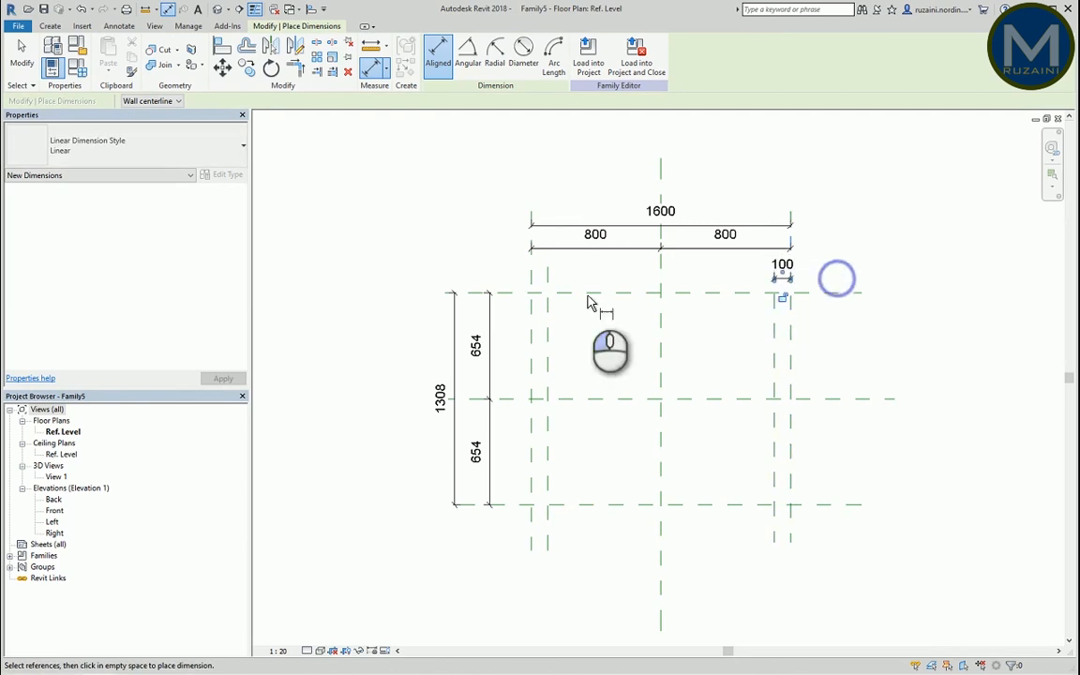
left_click(547, 313)
left_click(531, 309)
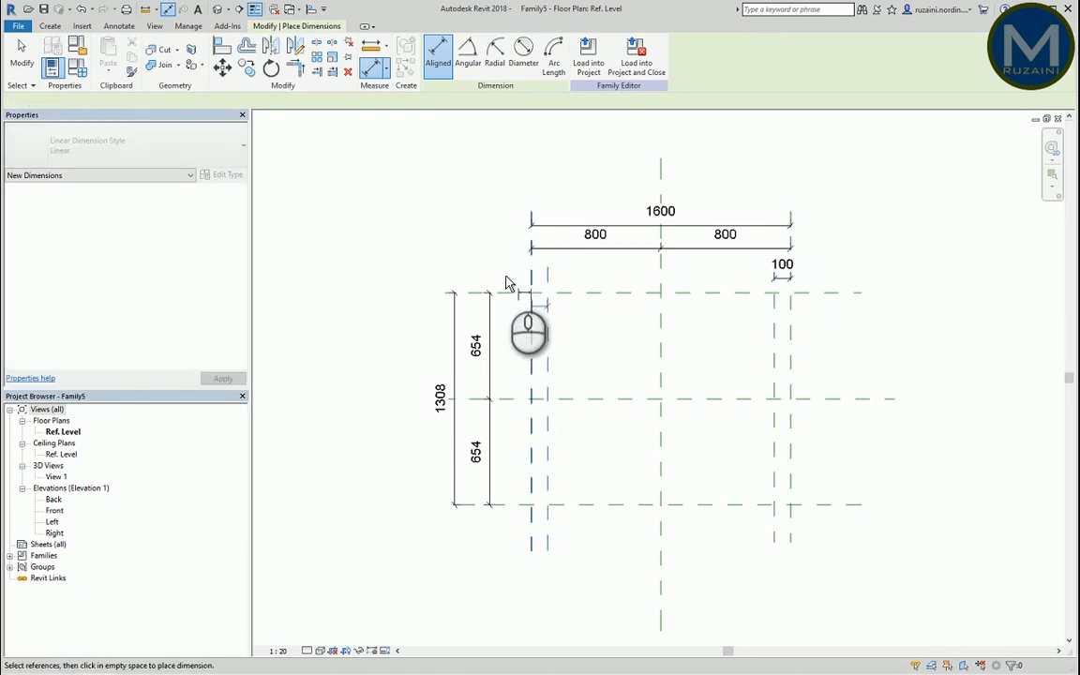
left_click(504, 281)
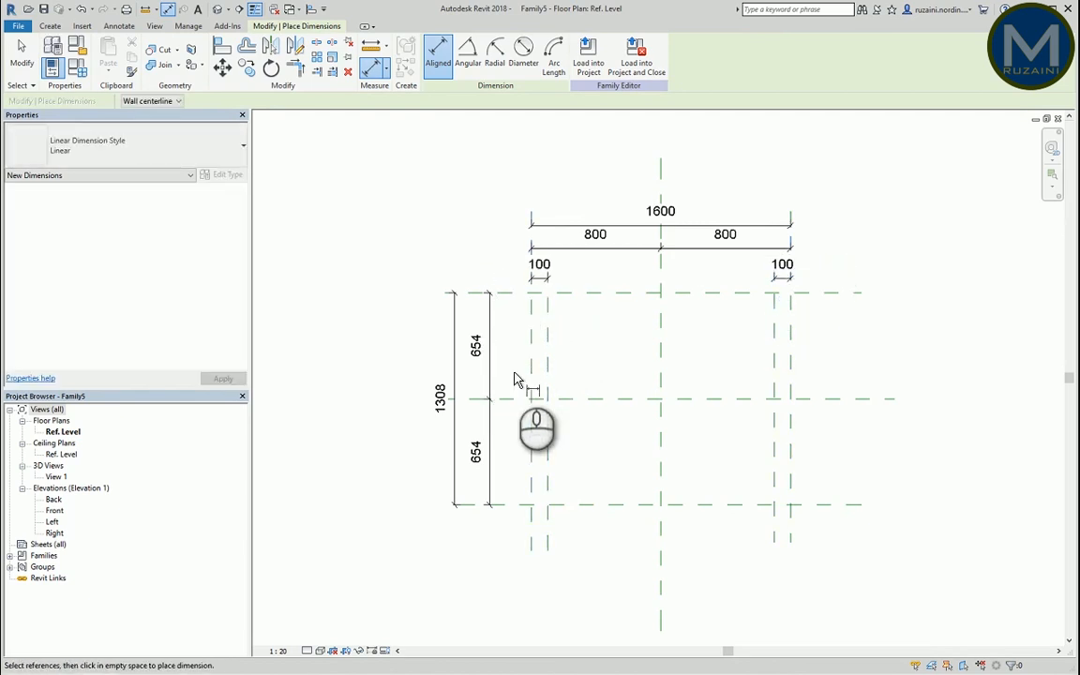
key("Escape")
key("Escape")
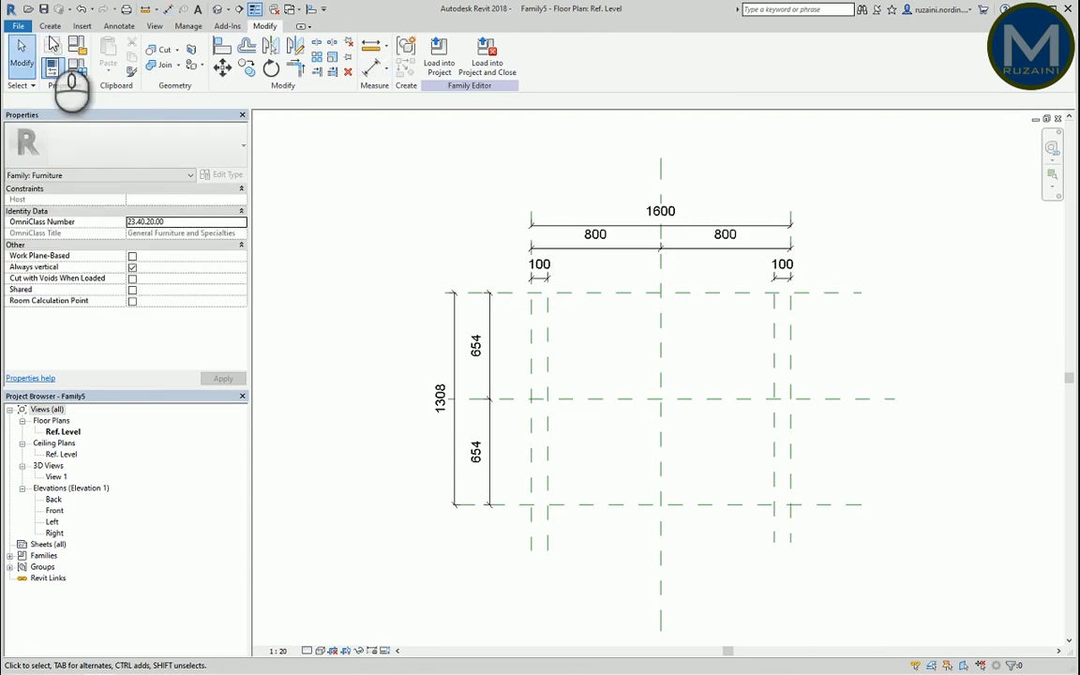
Create a solid extrusion from a 1600 by about 1308 mm rectangle sketched between opposite corners of the outer reference planes
left_click(50, 26)
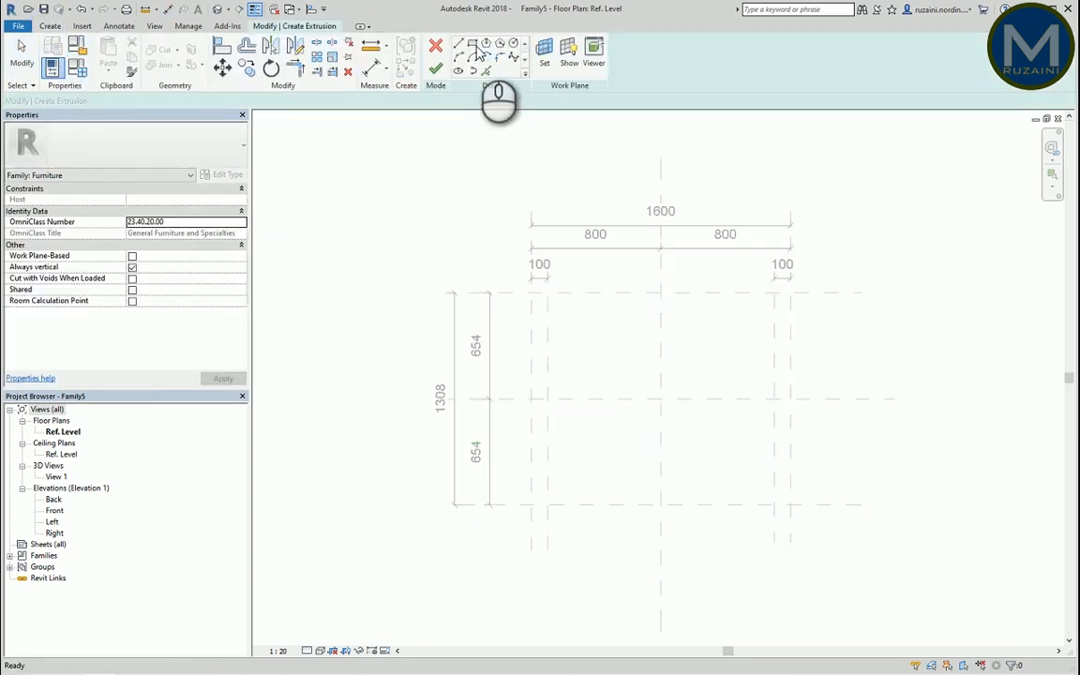
left_click(532, 293)
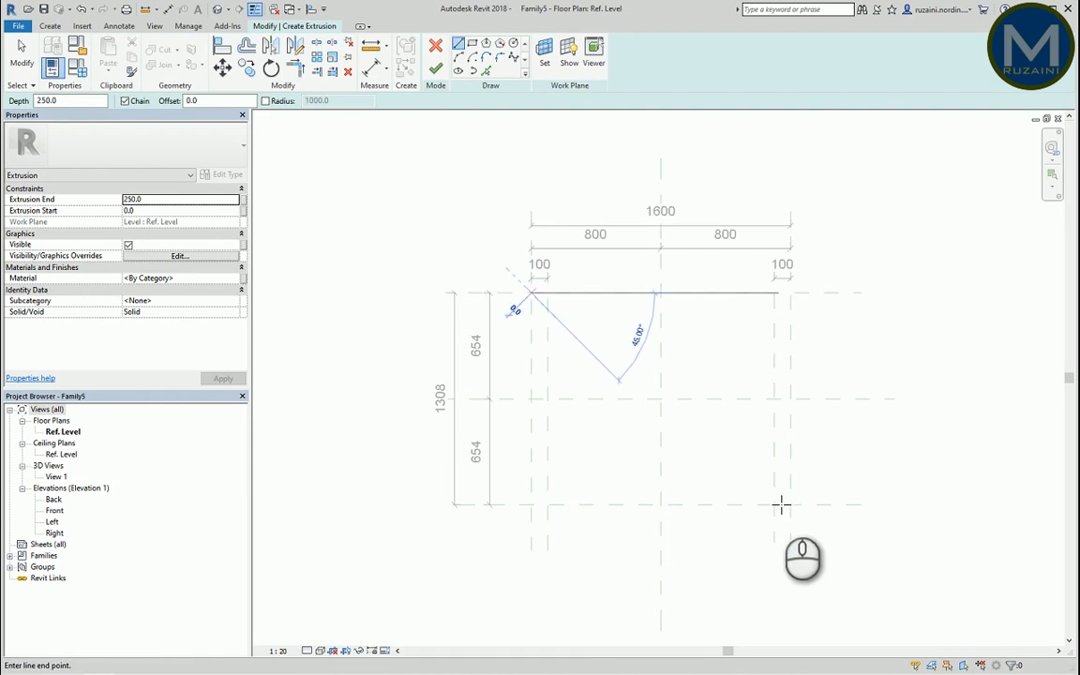
left_click(469, 44)
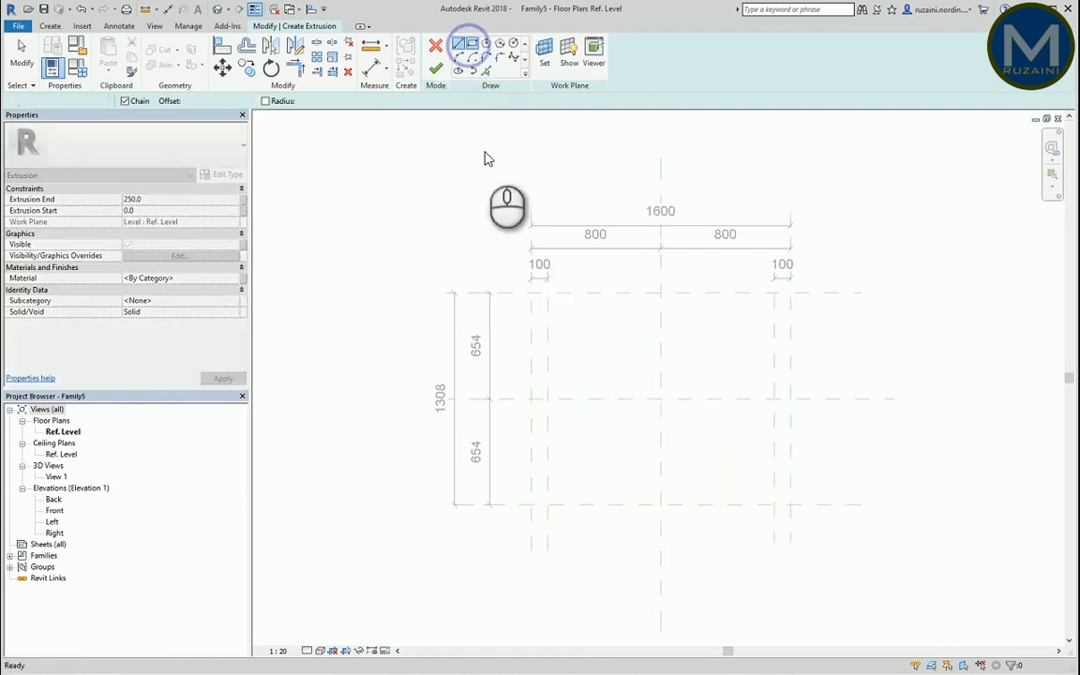
left_click(532, 294)
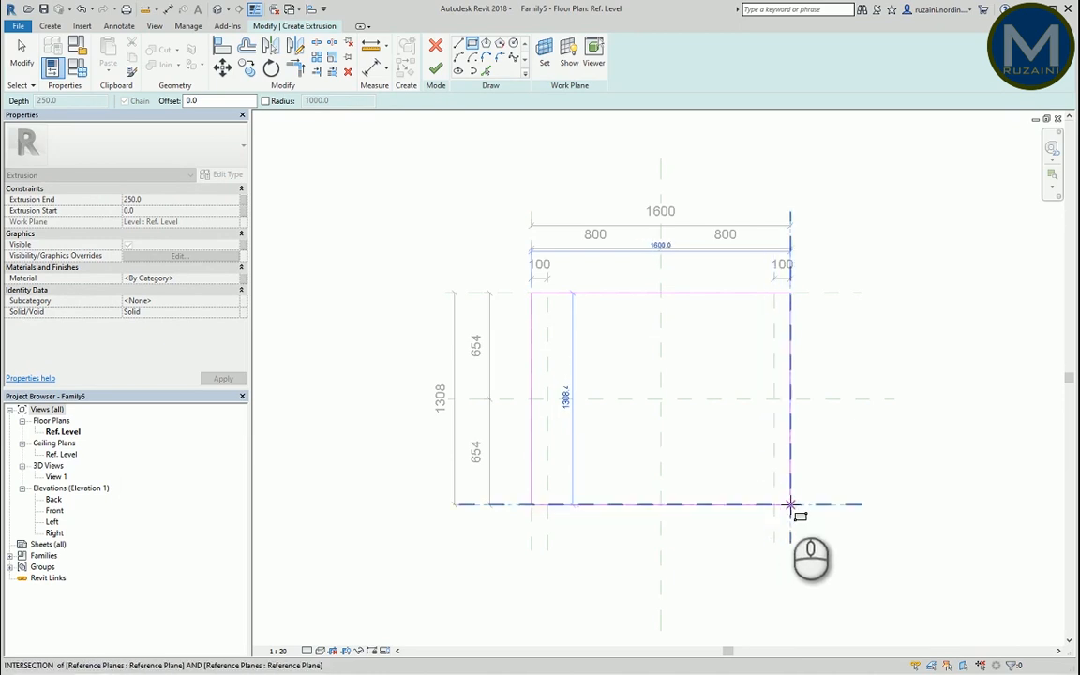
left_click(790, 505)
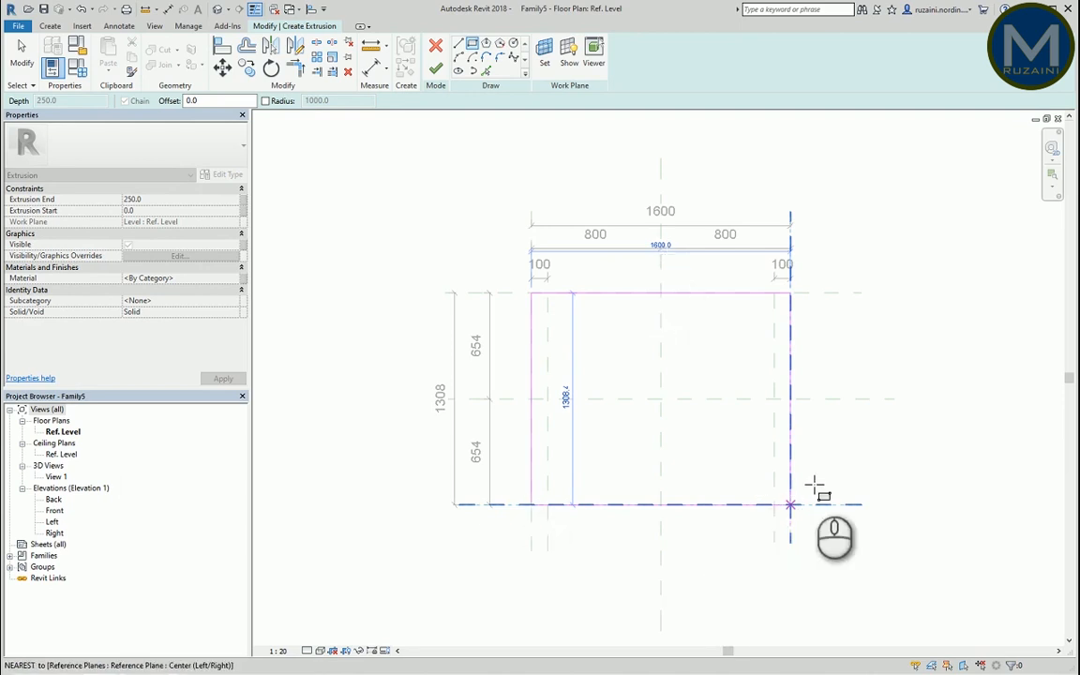
key("Escape")
left_click(685, 506)
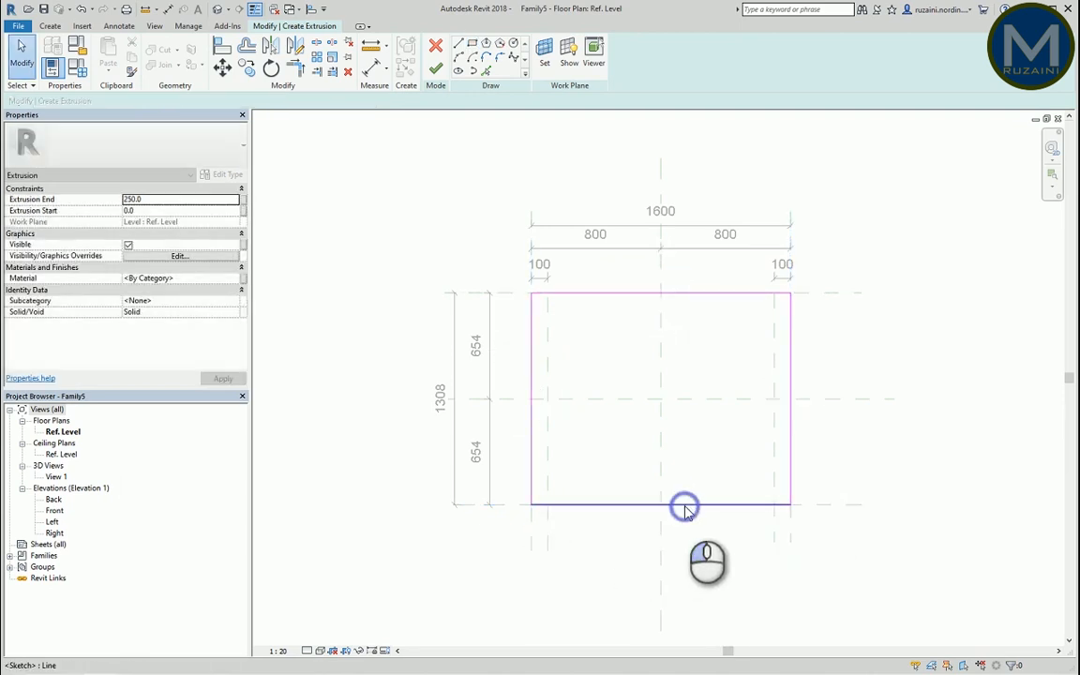
left_click(434, 73)
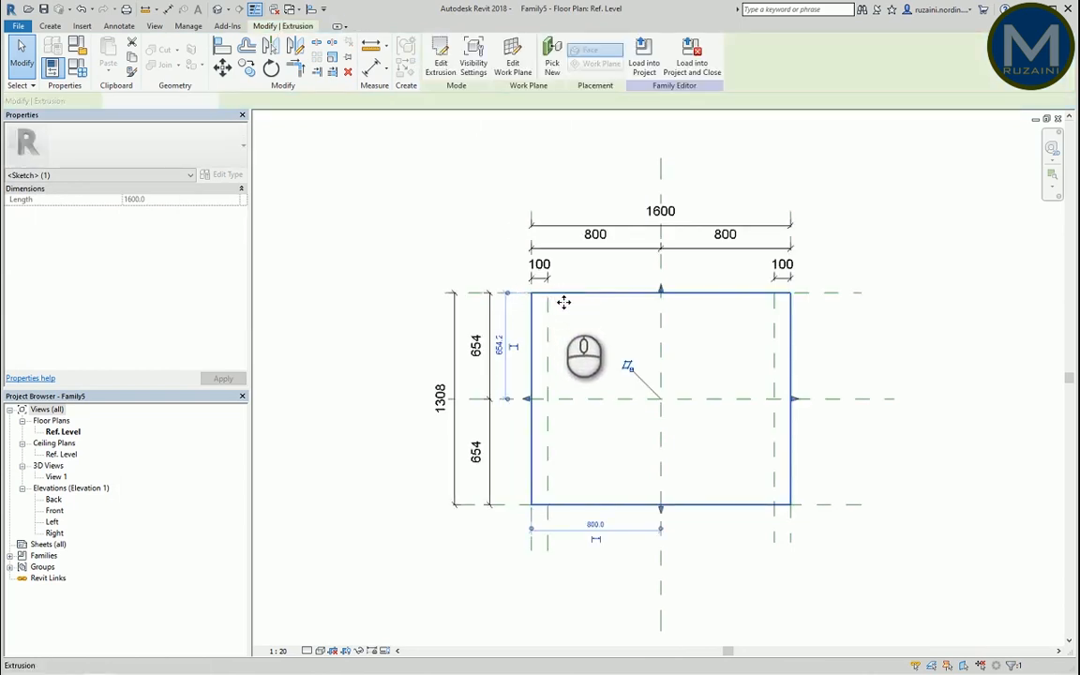
Reopen the extrusion's sketch and align and lock its right and left edges to the outer vertical reference planes
left_click(431, 63)
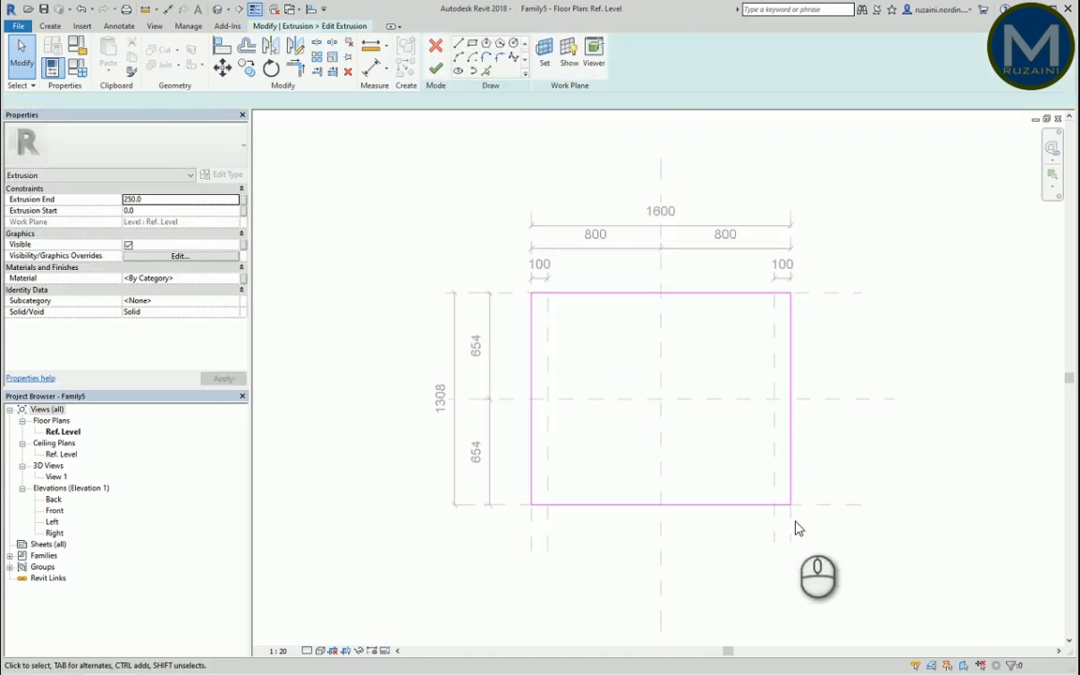
left_click(222, 46)
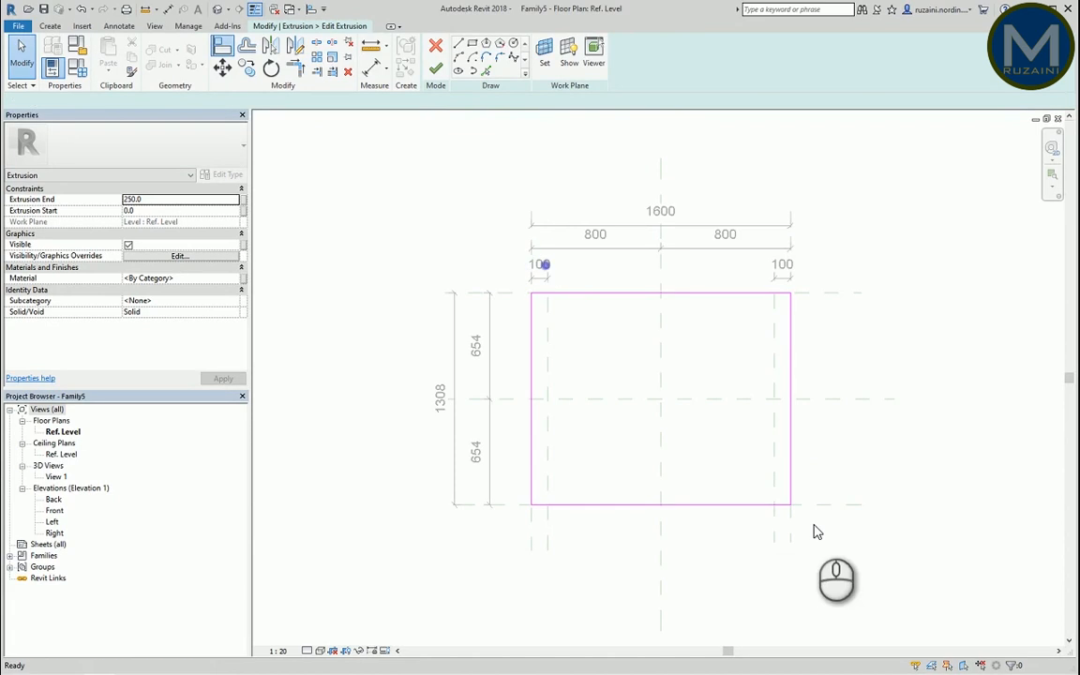
left_click(791, 482)
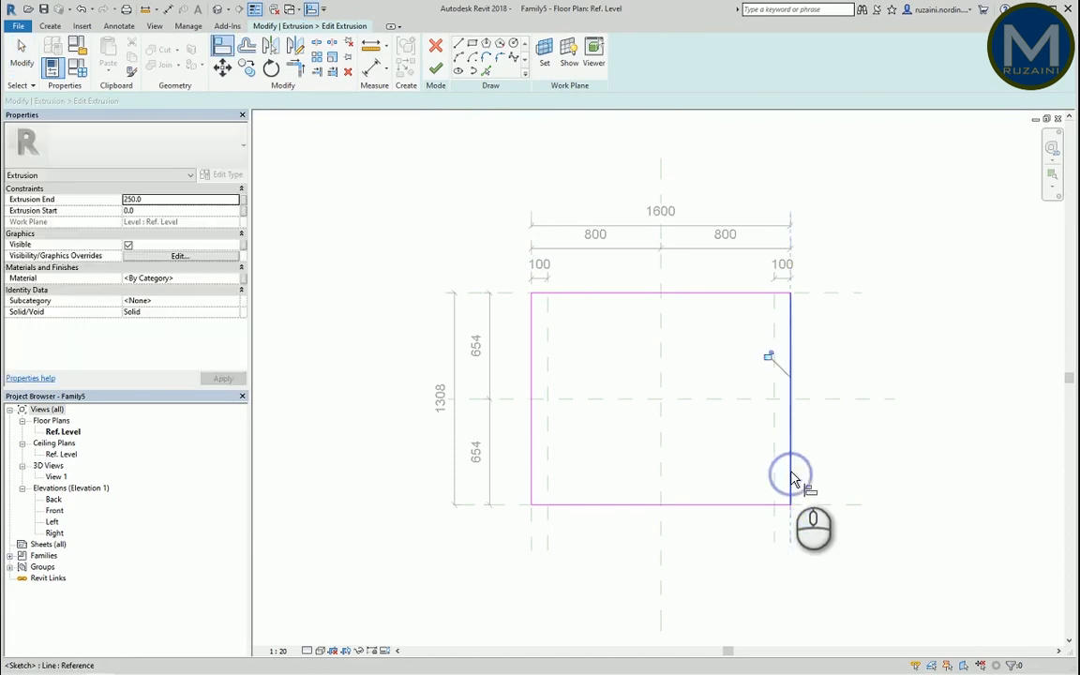
left_click(767, 356)
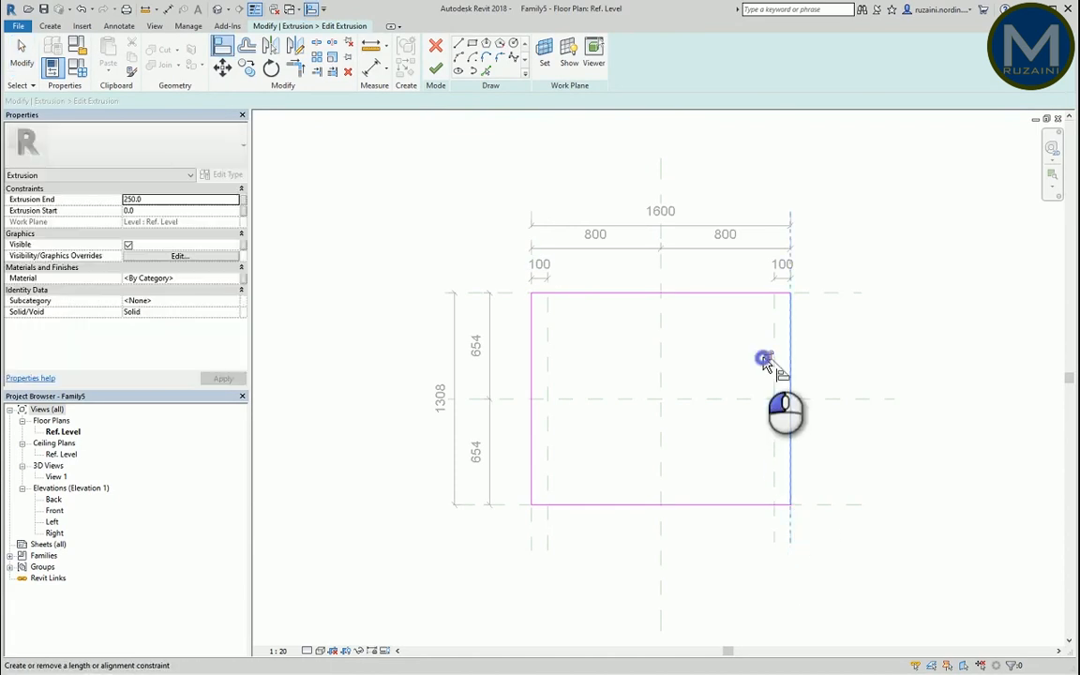
left_click(714, 583)
left_click(528, 518)
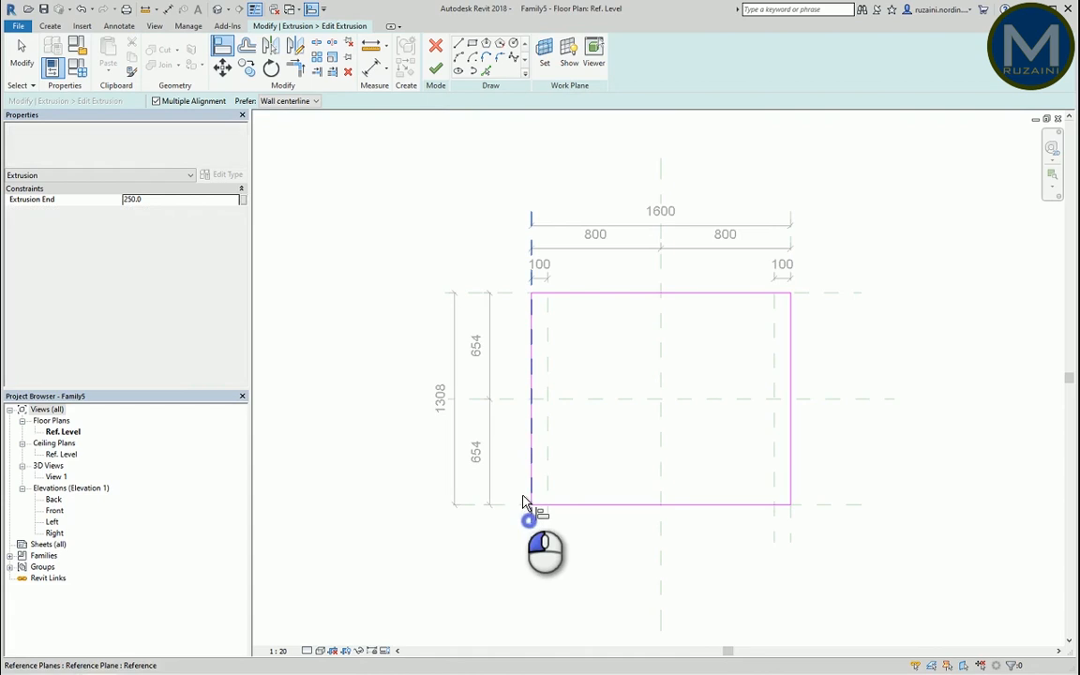
left_click(531, 418)
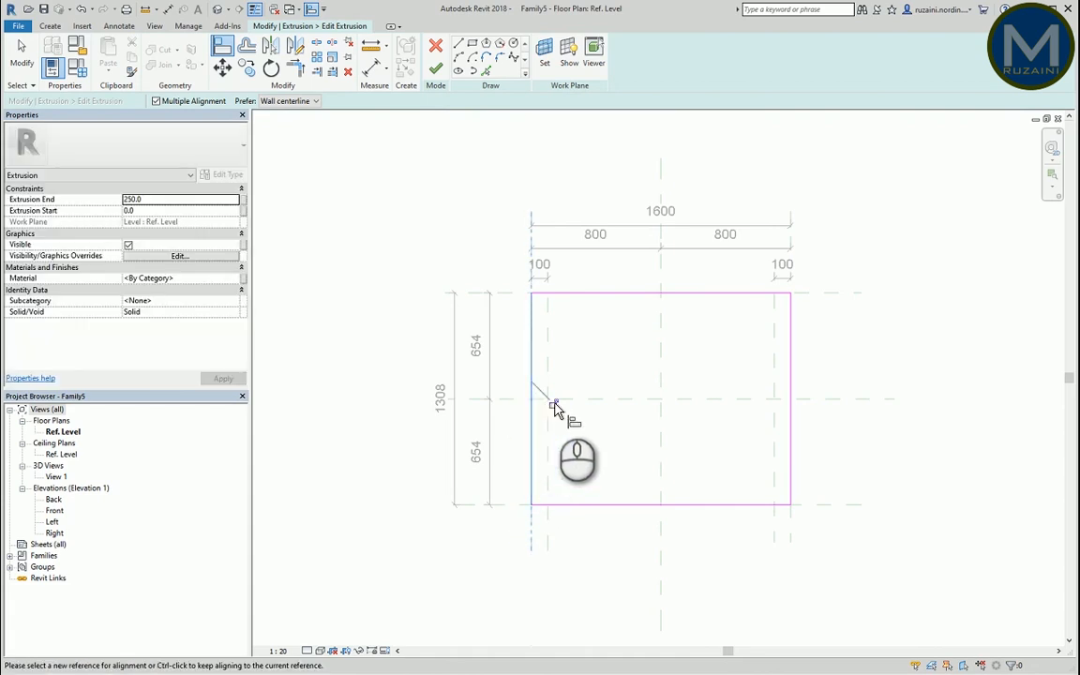
left_click(554, 405)
left_click(571, 307)
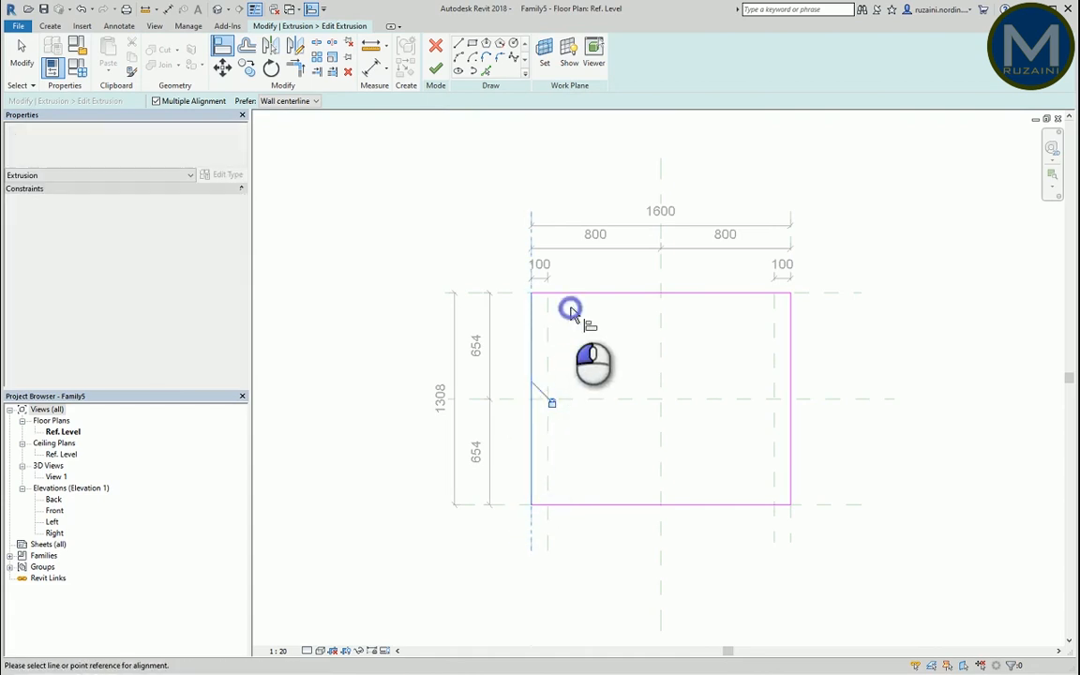
Align and lock the sketch's upper and lower edges to the outer horizontal reference planes, and finish the sketch
left_click(814, 292)
left_click(704, 293)
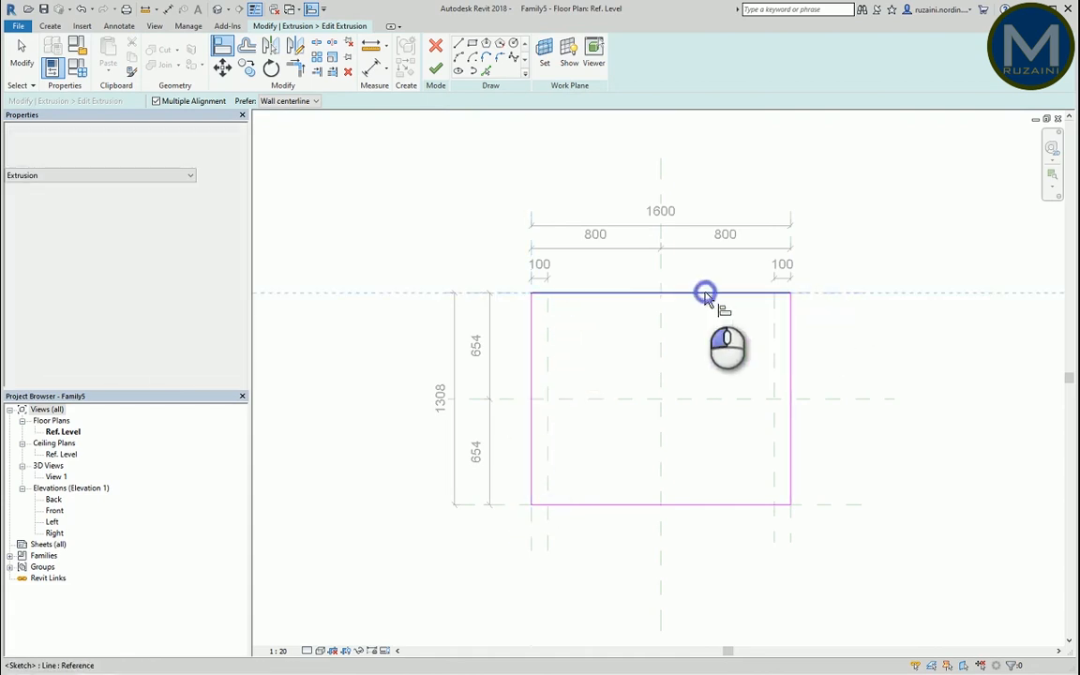
left_click(633, 319)
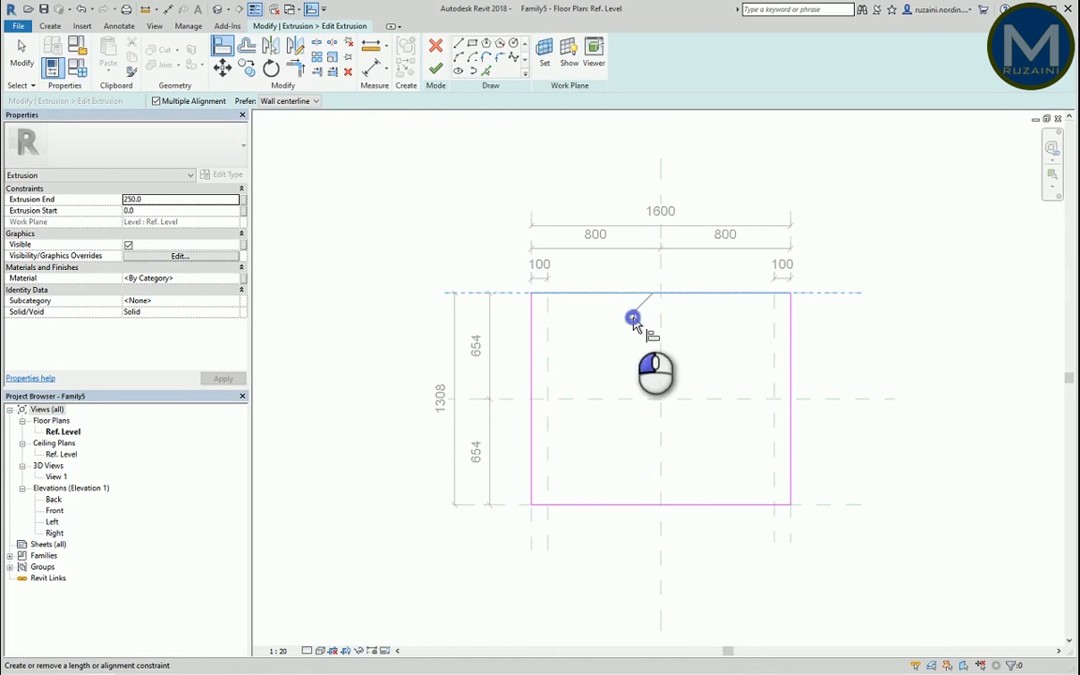
left_click(845, 515)
left_click(840, 504)
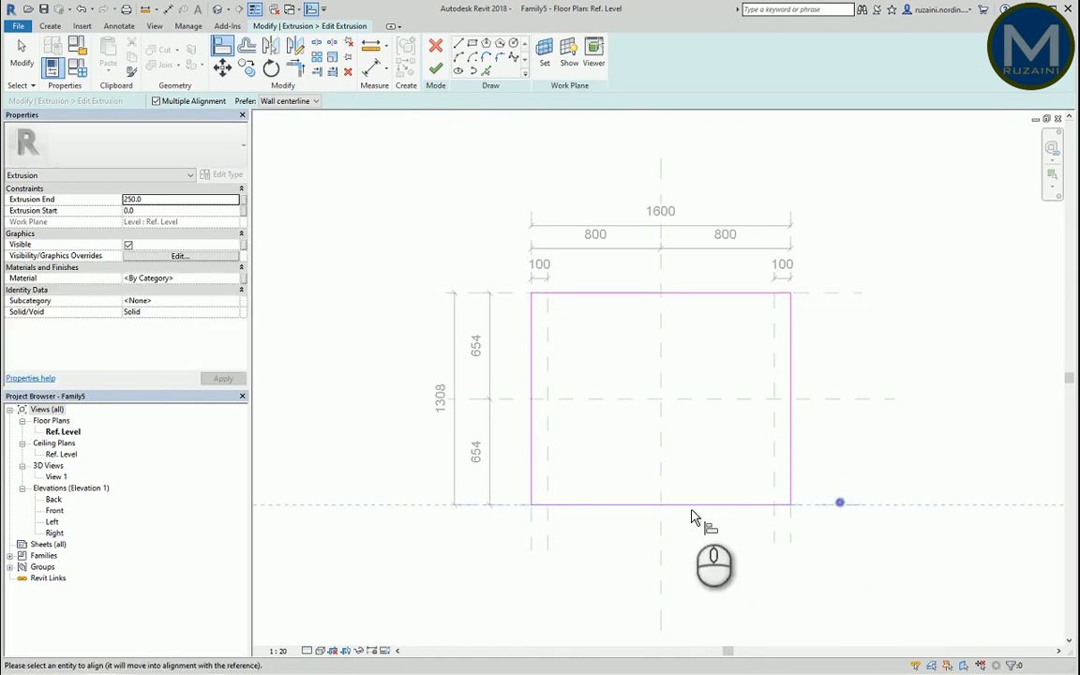
left_click(663, 507)
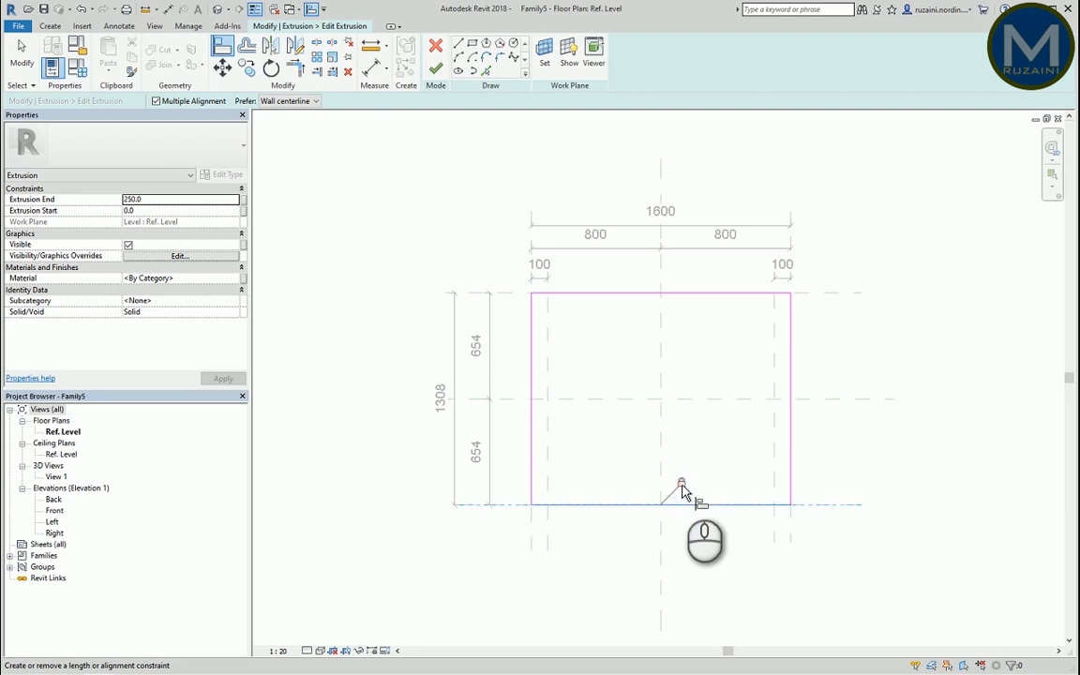
key("Escape")
key("Escape")
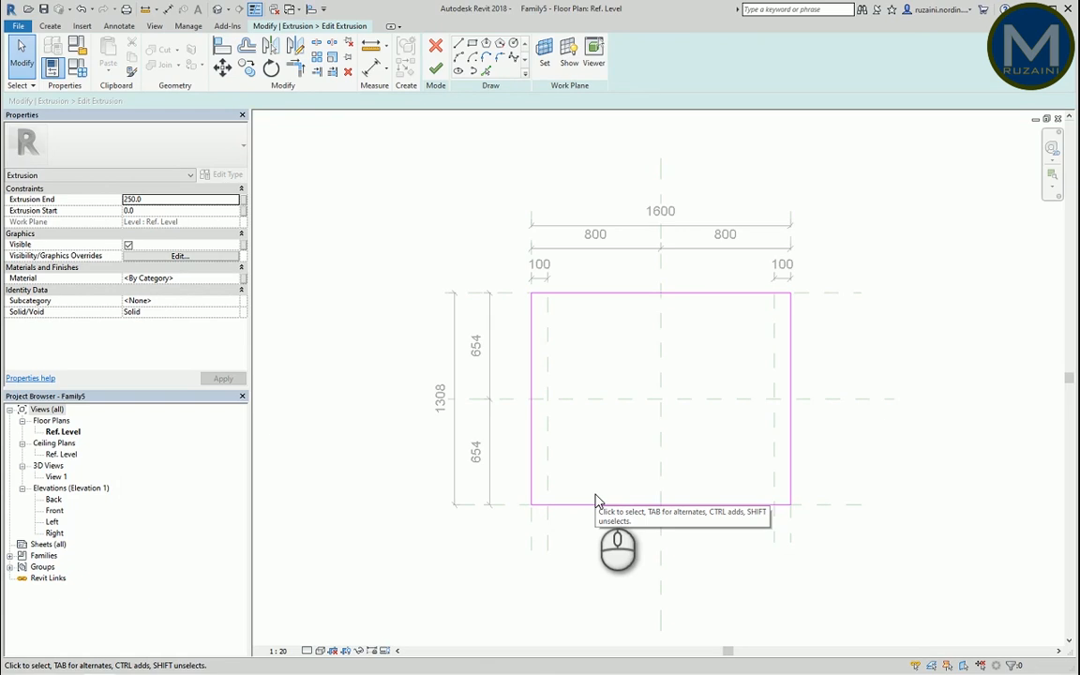
left_click(447, 83)
Set the rectangular extrusion's start to 850 mm and its end to 900 mm
left_click(792, 464)
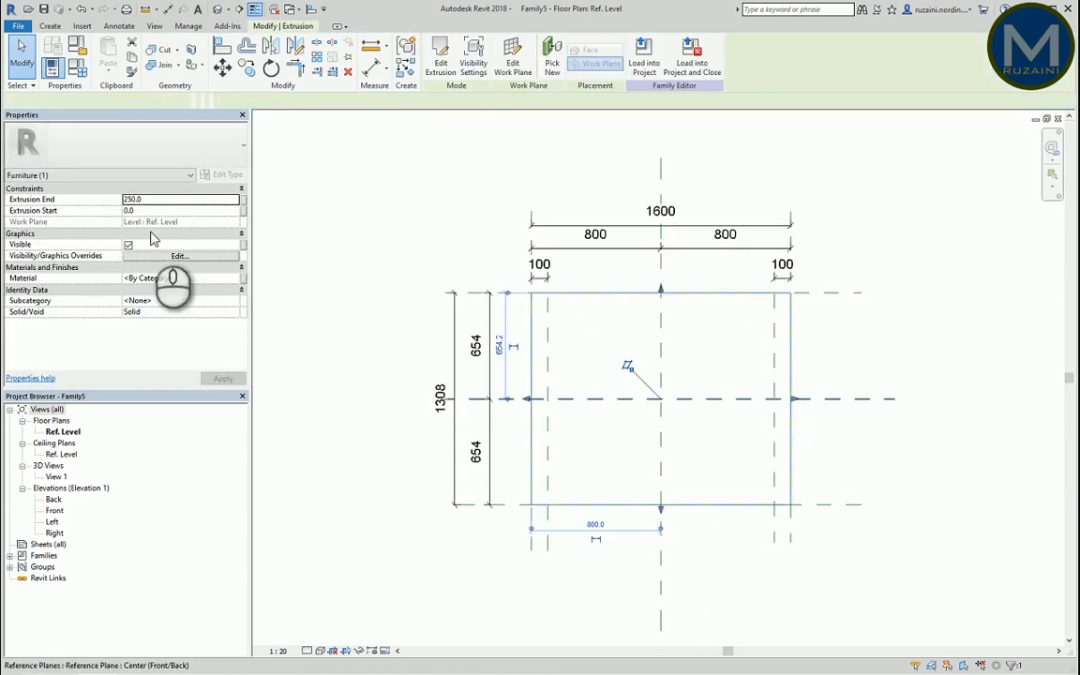
left_click(162, 210)
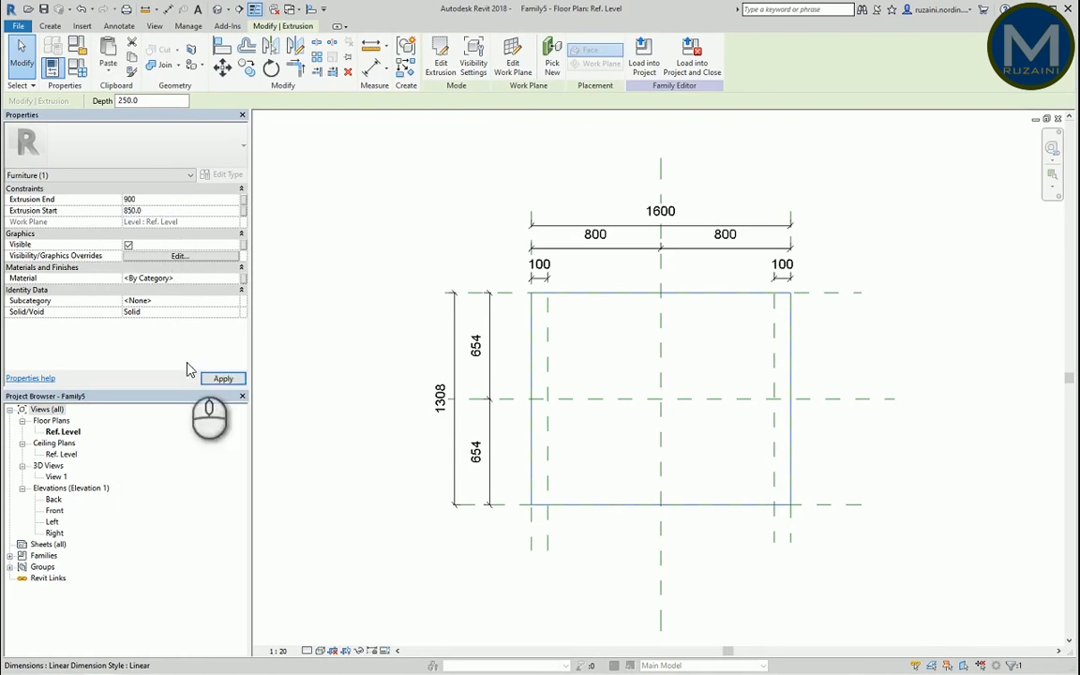
left_click(222, 378)
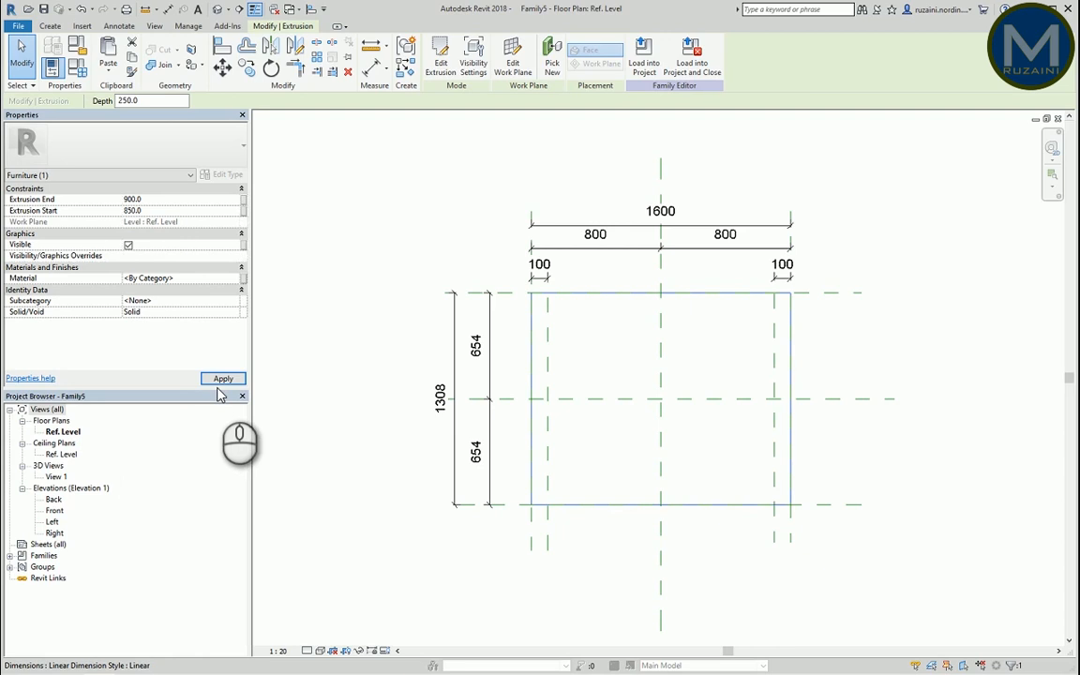
left_click(357, 482)
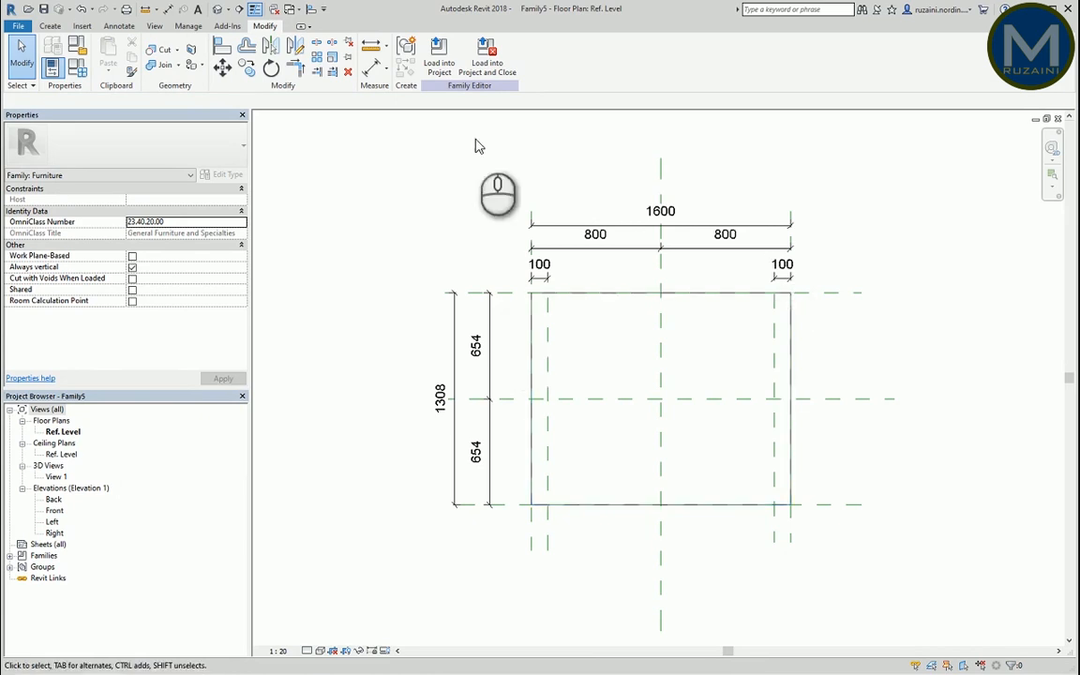
Start a new extrusion and sketch a rectangle about 100 by 117 mm between the right inner and outer planes, below the upper plane
left_click(58, 27)
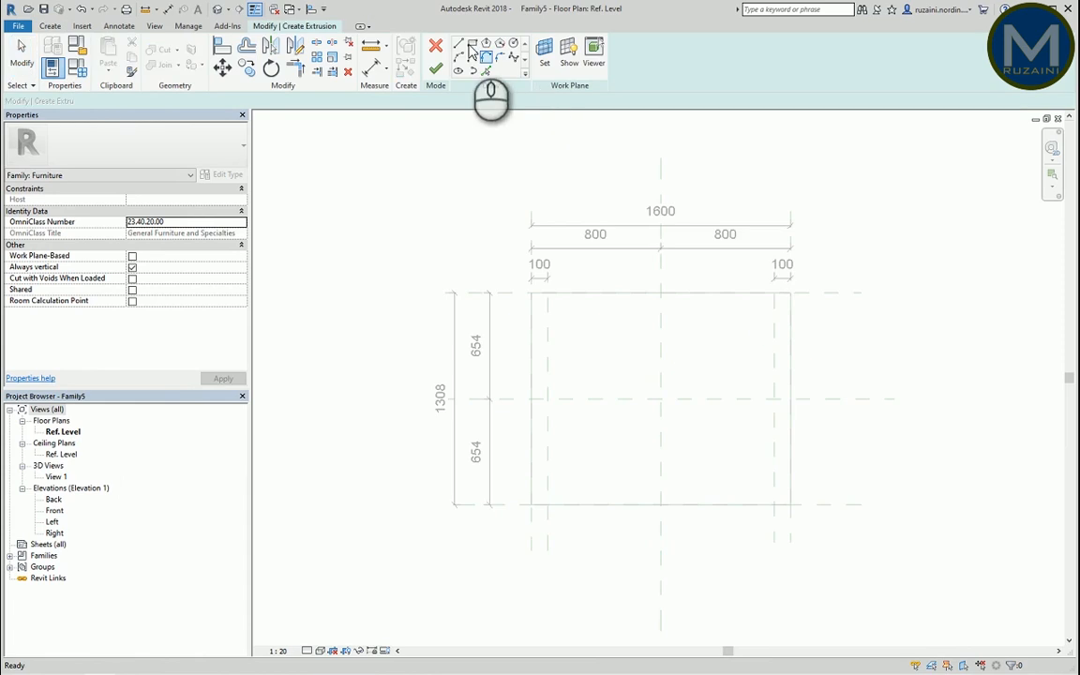
left_click(471, 43)
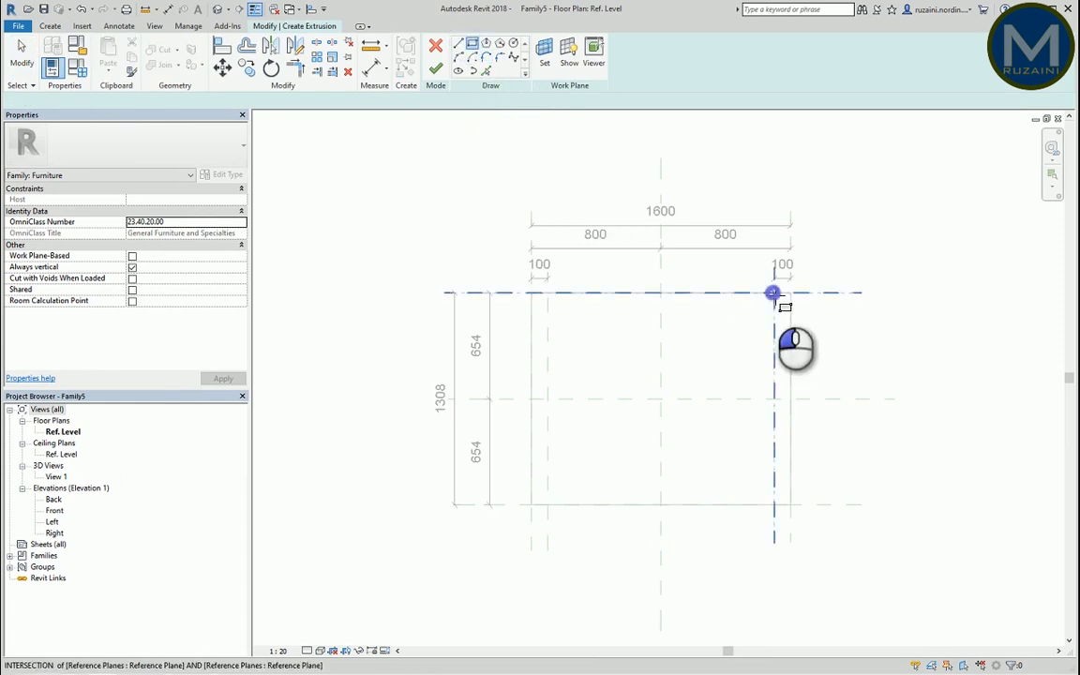
scroll(778, 294, "up", 6)
left_click(774, 293)
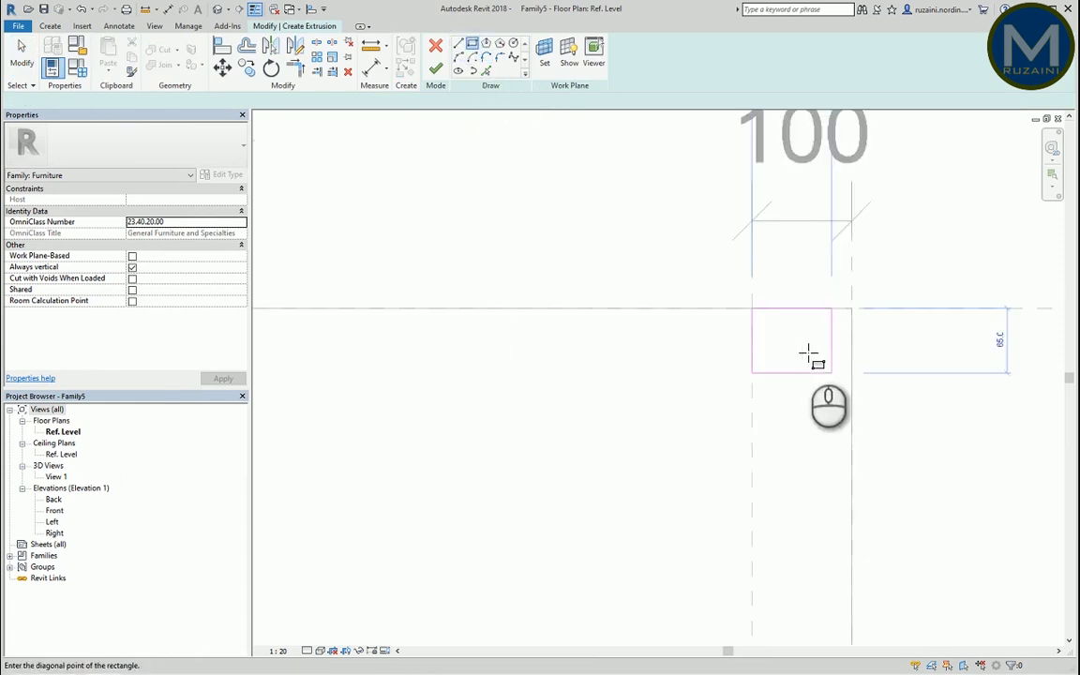
left_click(851, 424)
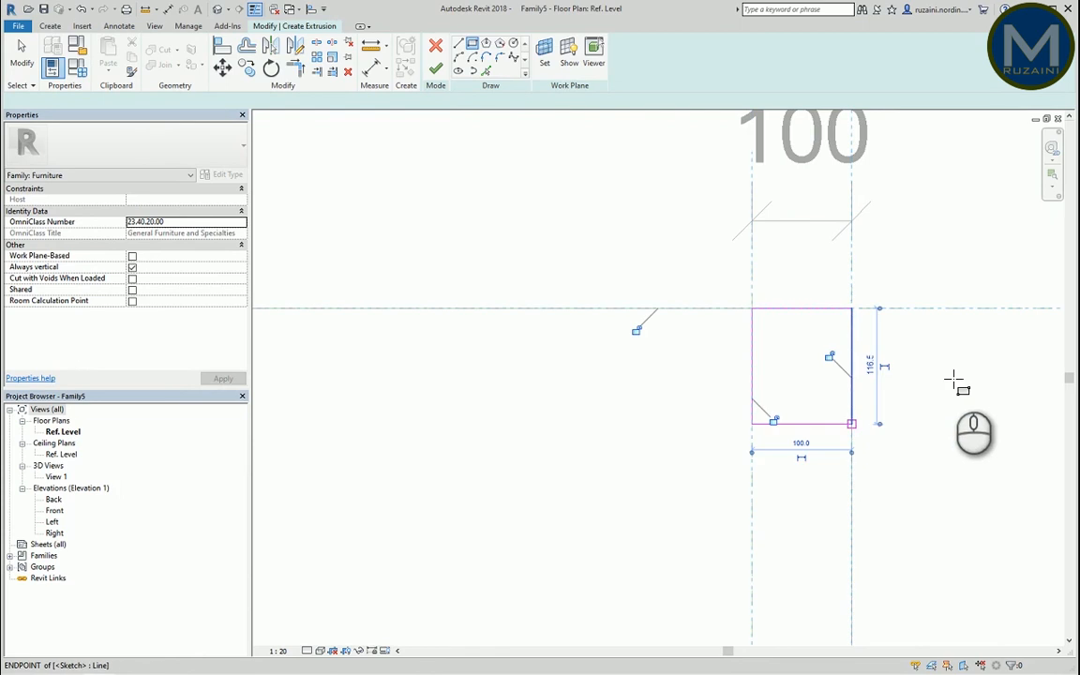
Set the small rectangle's vertical side length to 100 mm
left_click(870, 368)
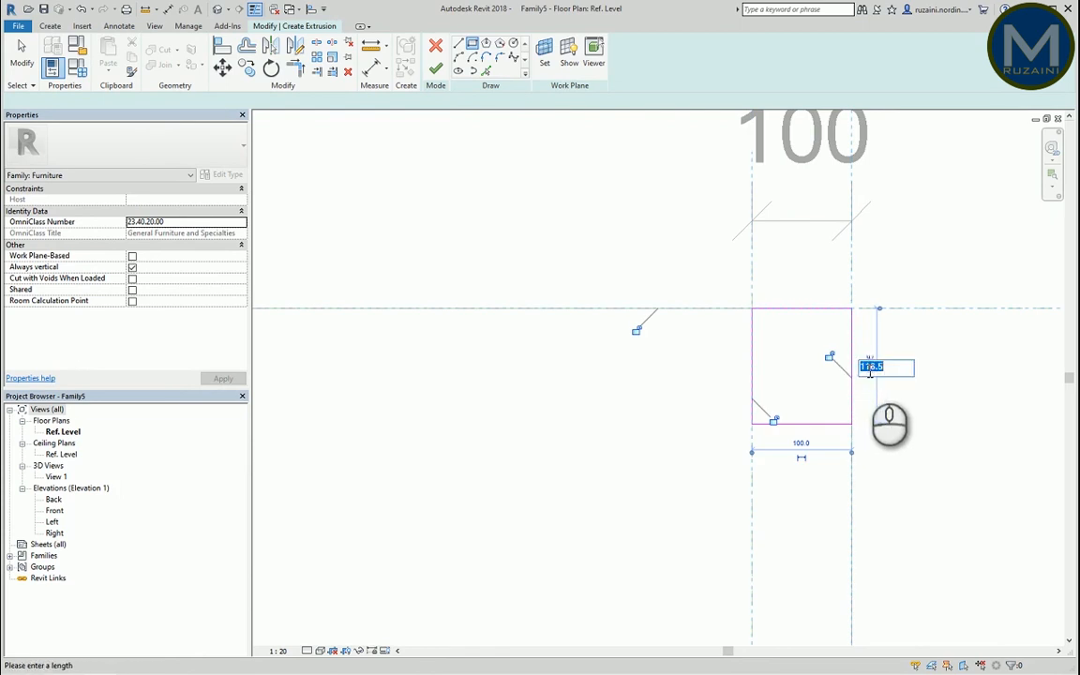
type("1")
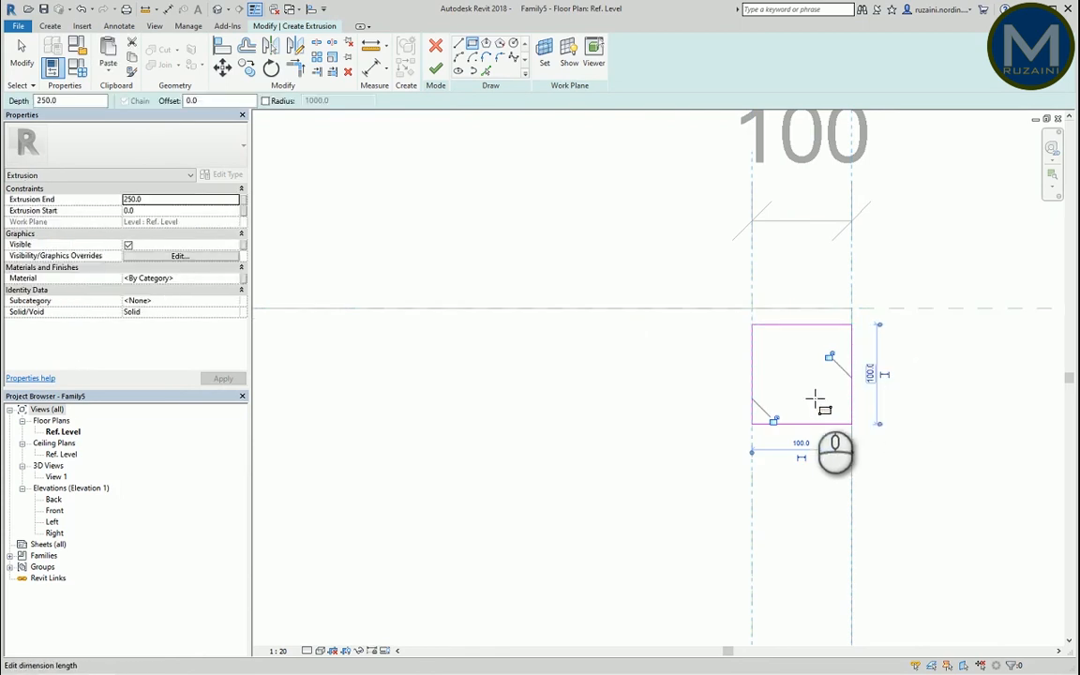
key("Return")
key("Escape")
key("Escape")
Move the 100 mm square so its upper-left corner sits where the right inner plane meets the upper horizontal plane
left_click_drag(721, 287, 906, 489)
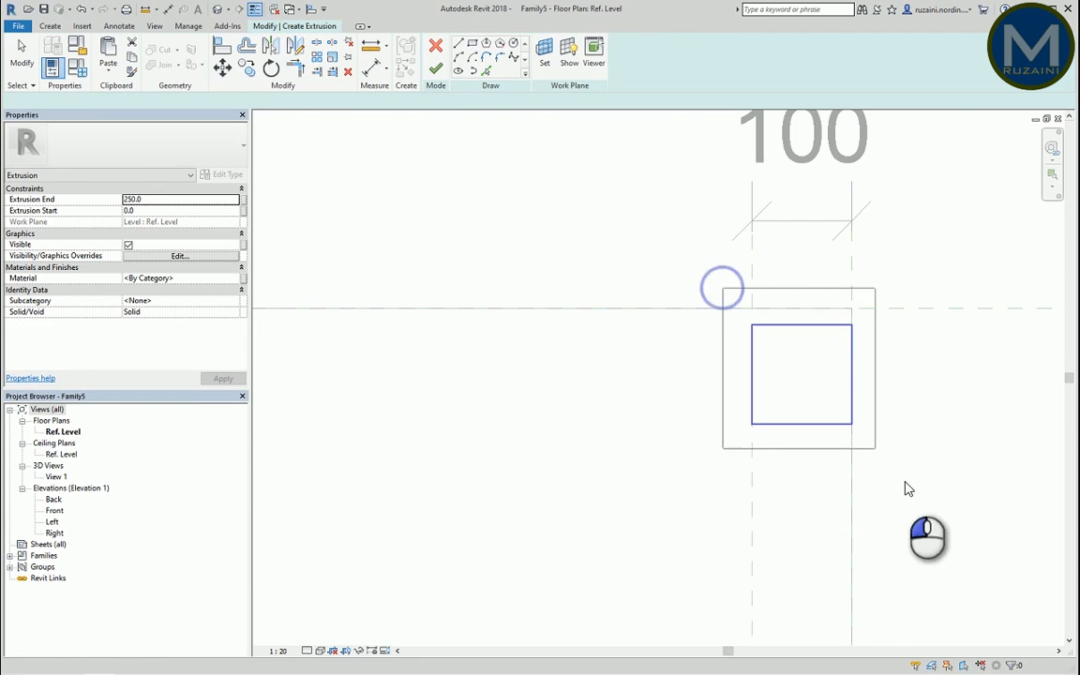
left_click(223, 68)
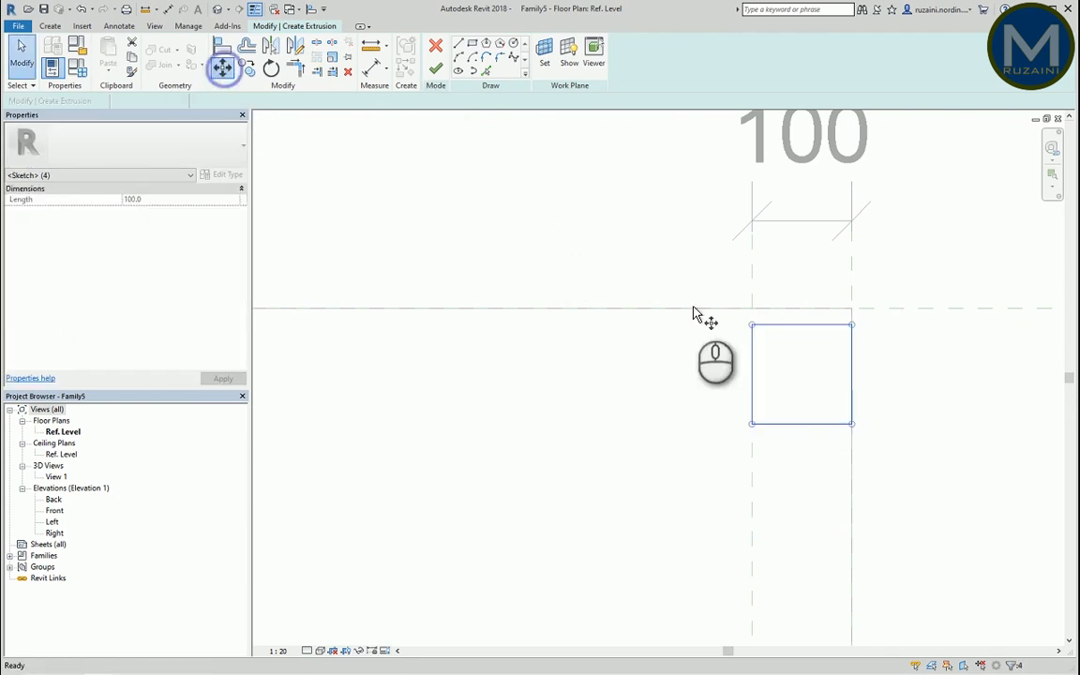
left_click(752, 326)
left_click(753, 308)
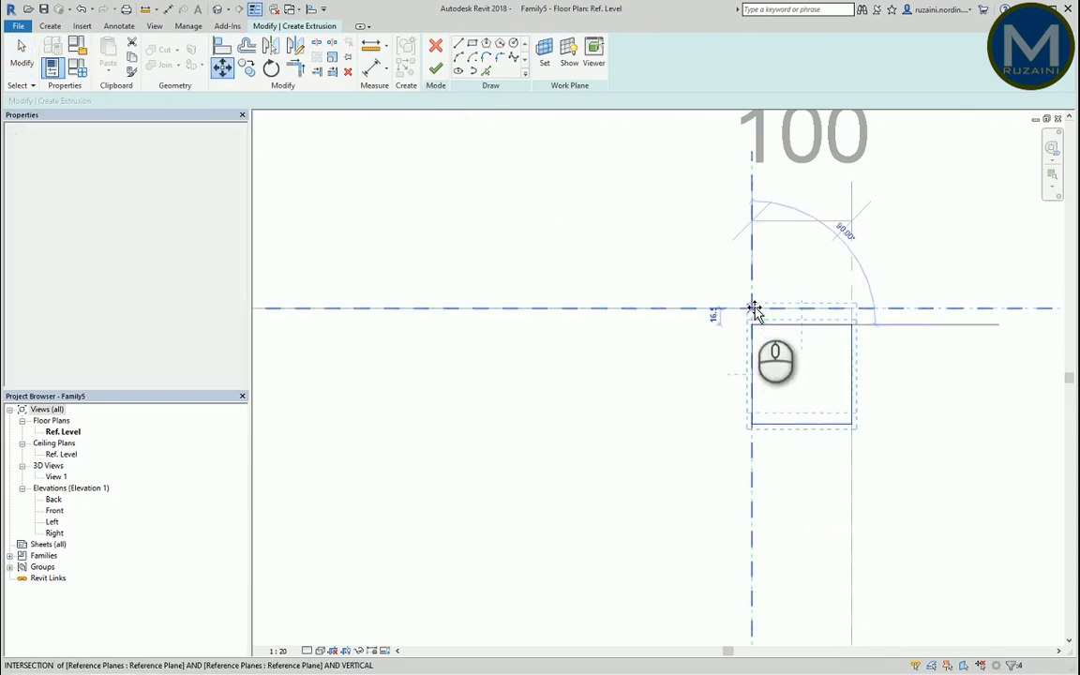
key("Escape")
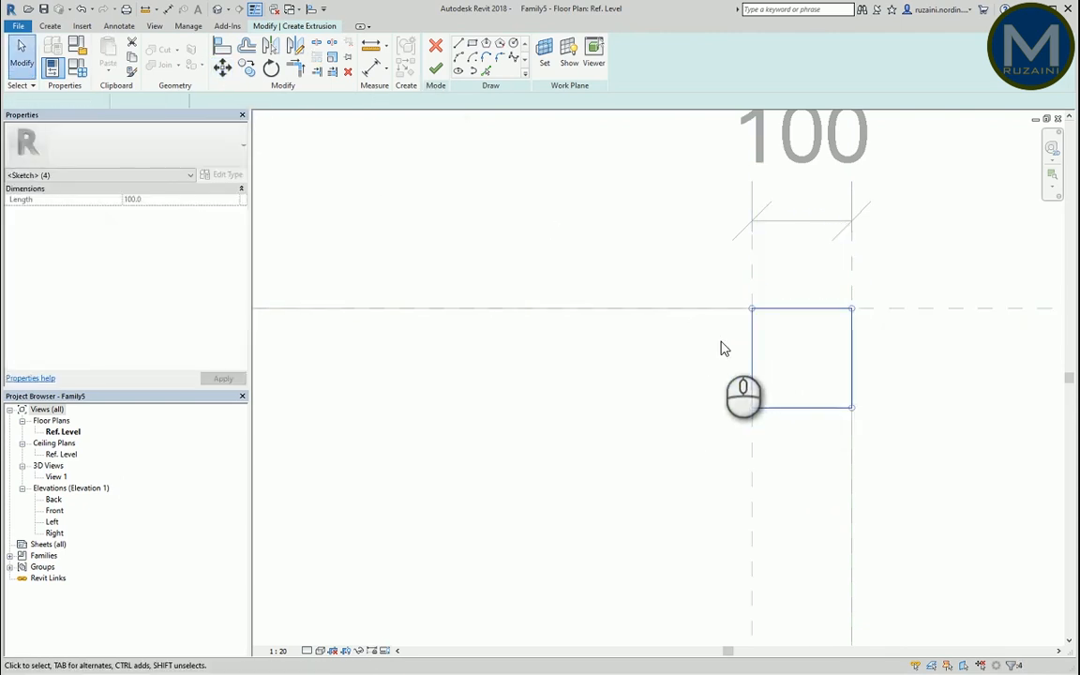
scroll(704, 282, "down", 3)
key("Escape")
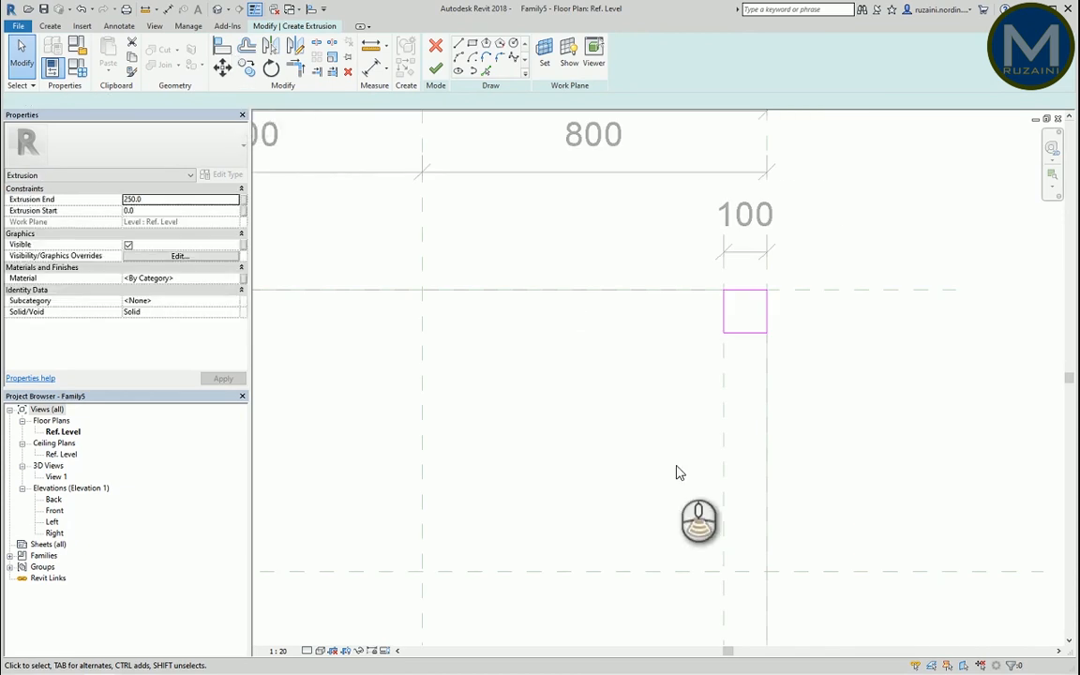
scroll(667, 487, "down", 3)
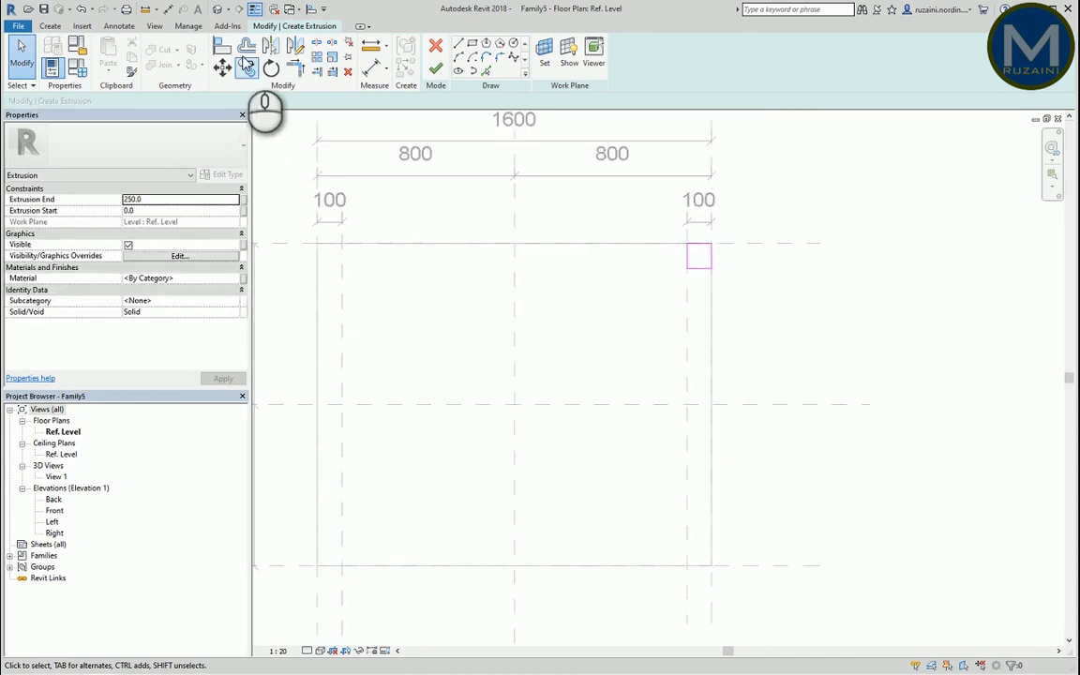
Align and lock the small square's right side to the right outer plane and its left side to the right inner plane
left_click(222, 46)
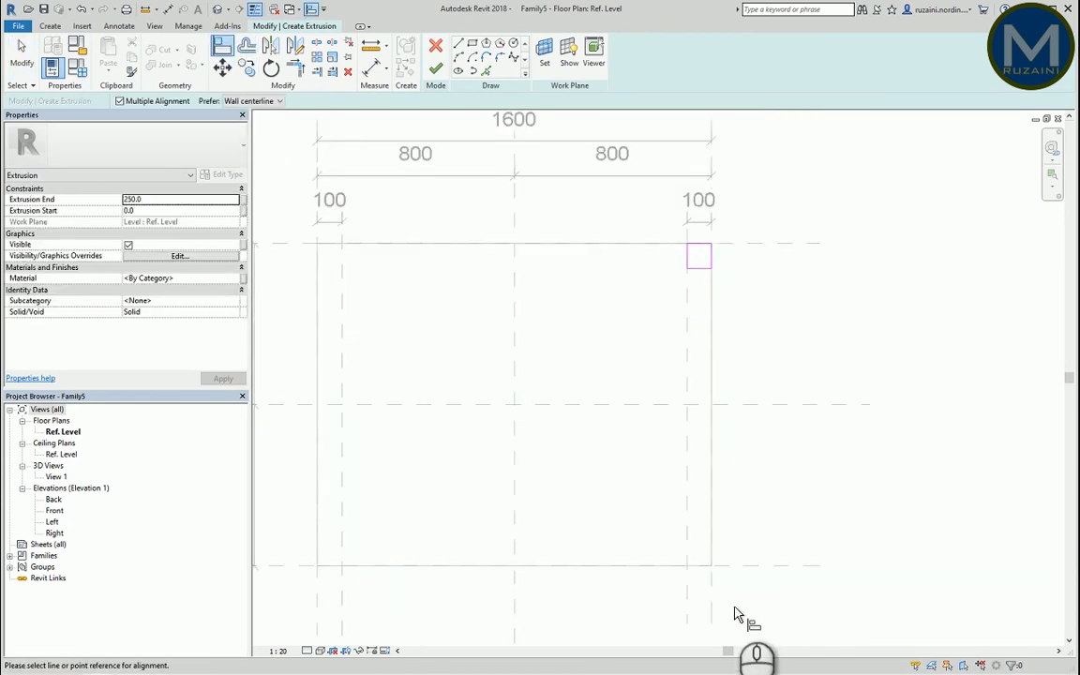
left_click(713, 607)
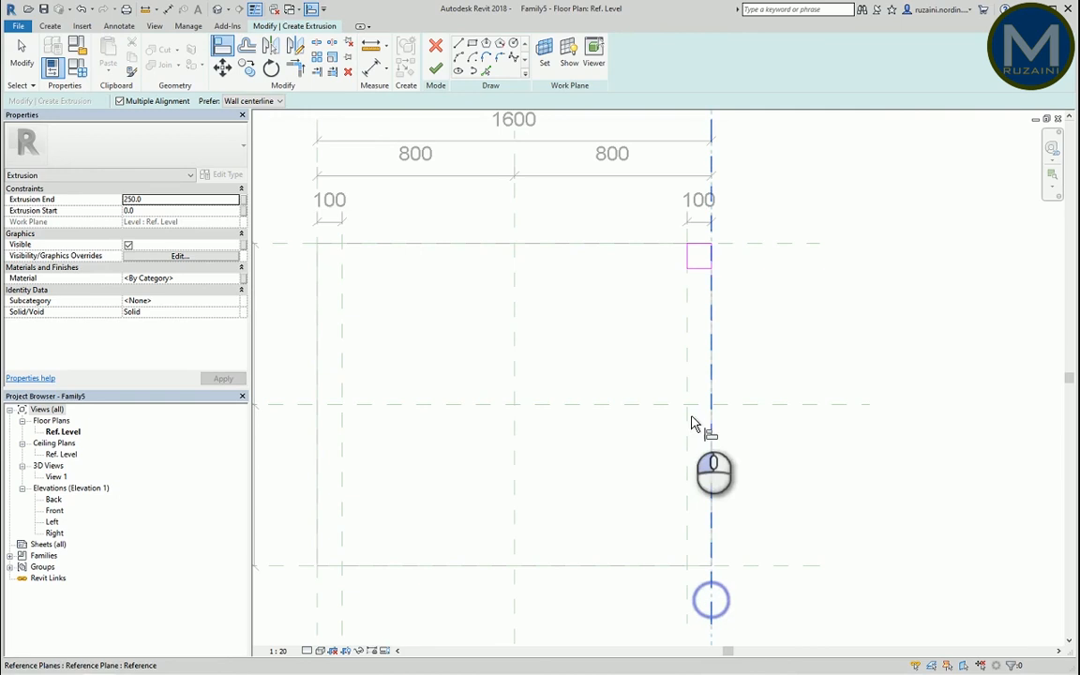
left_click(710, 265)
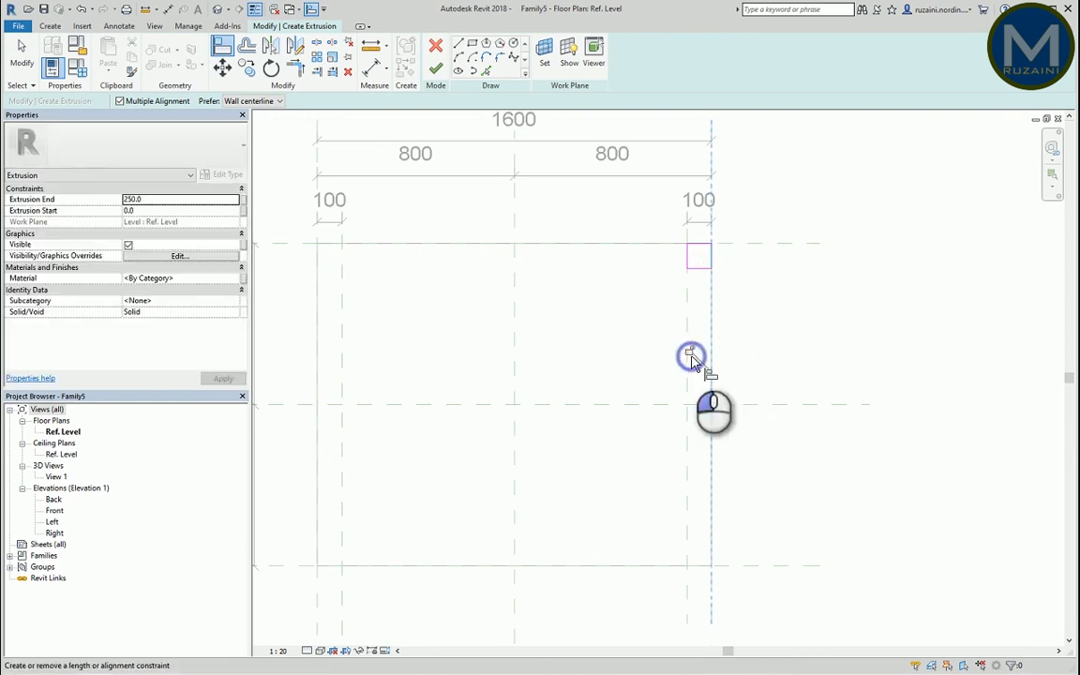
left_click(653, 586)
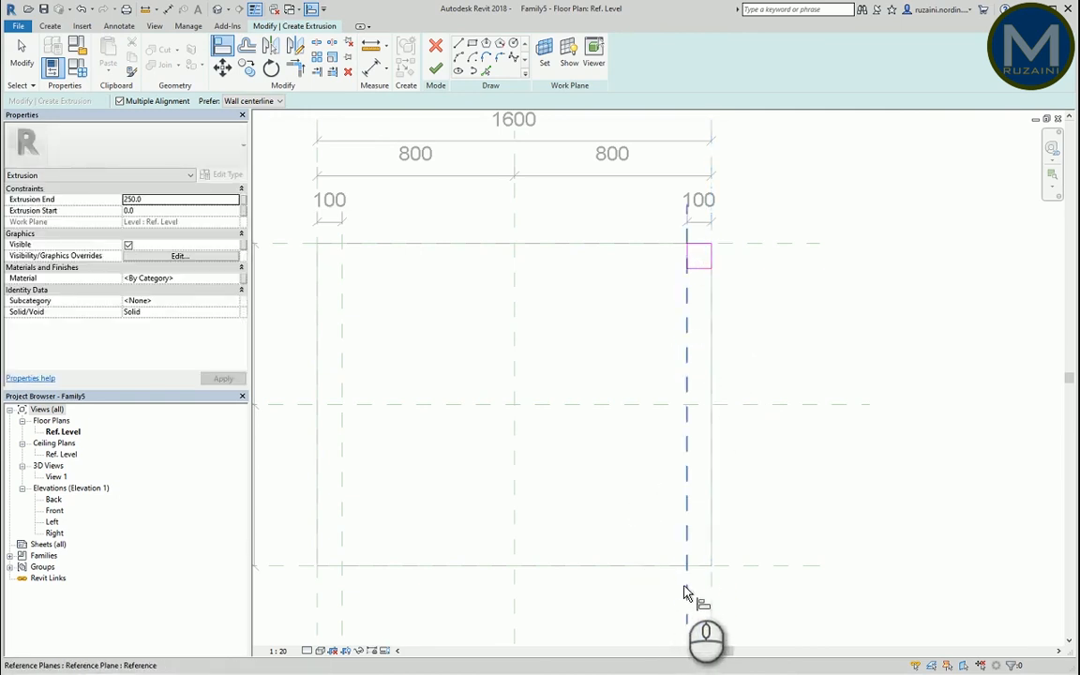
left_click(684, 594)
left_click(689, 260)
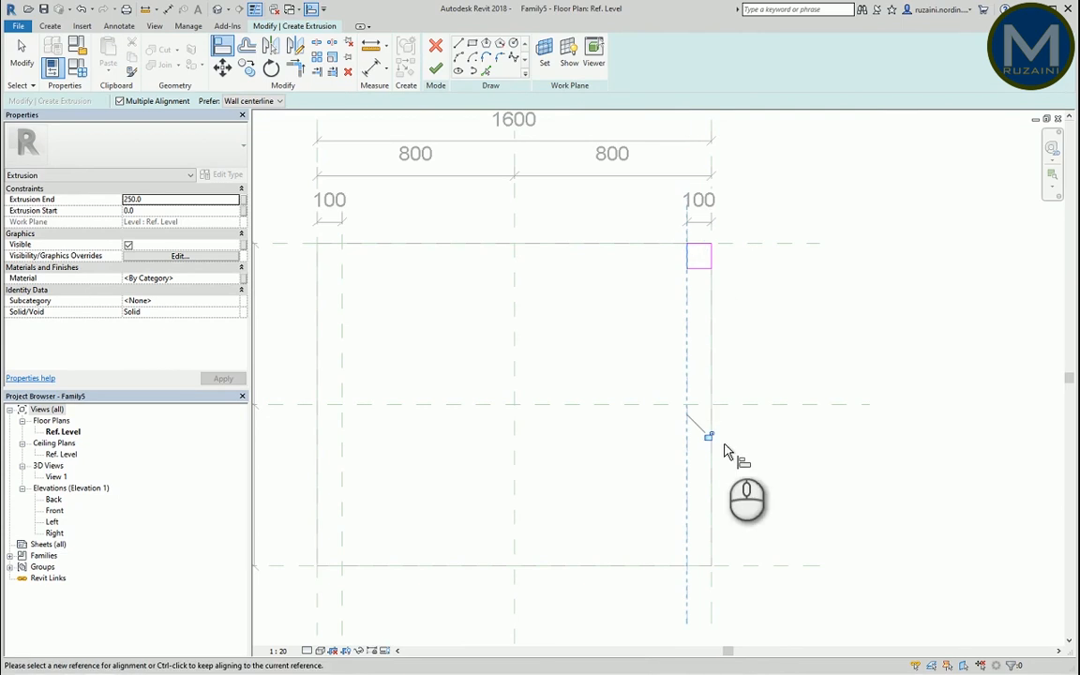
left_click(707, 435)
Align and lock the square's upper side to the upper horizontal plane and finish the leg extrusion sketch
left_click(766, 275)
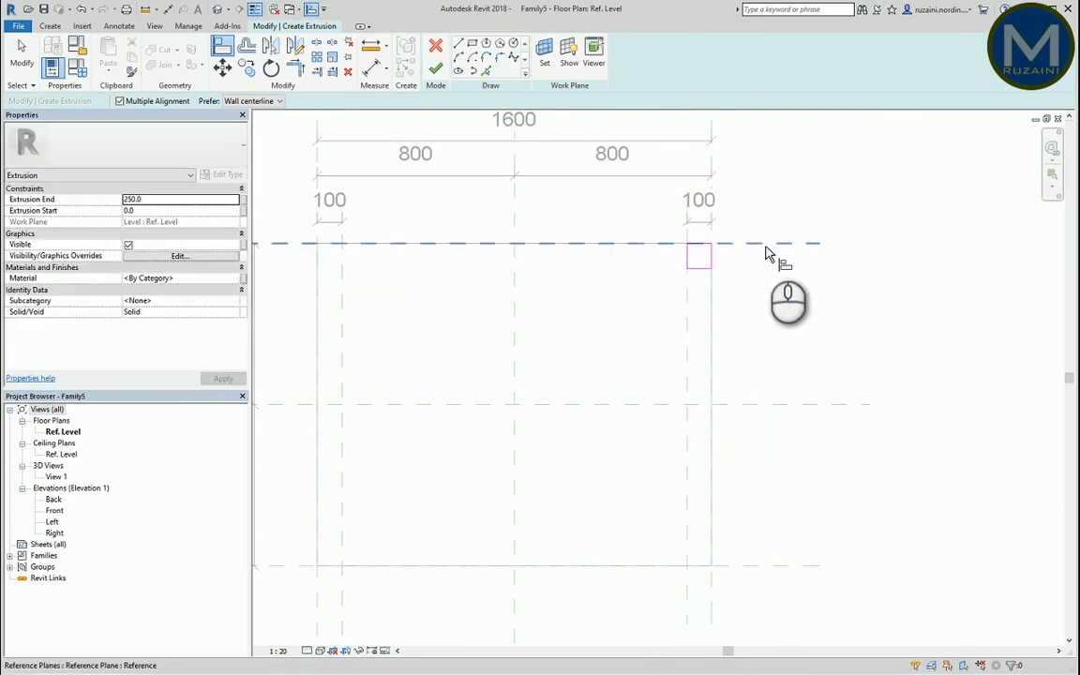
left_click(766, 245)
left_click(703, 245)
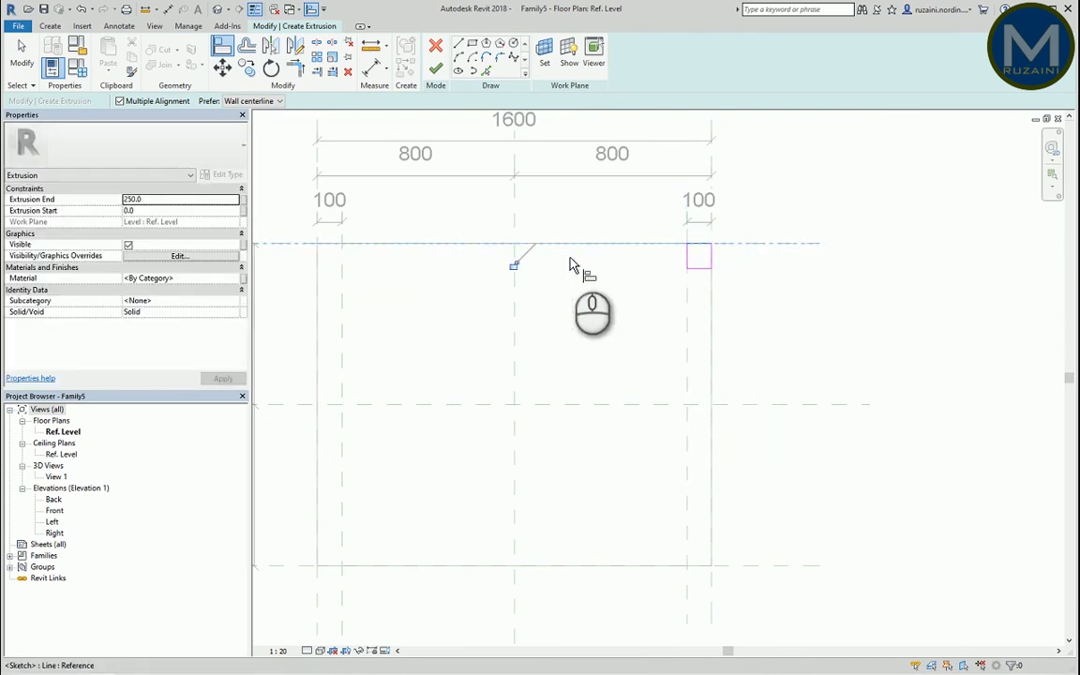
left_click(514, 266)
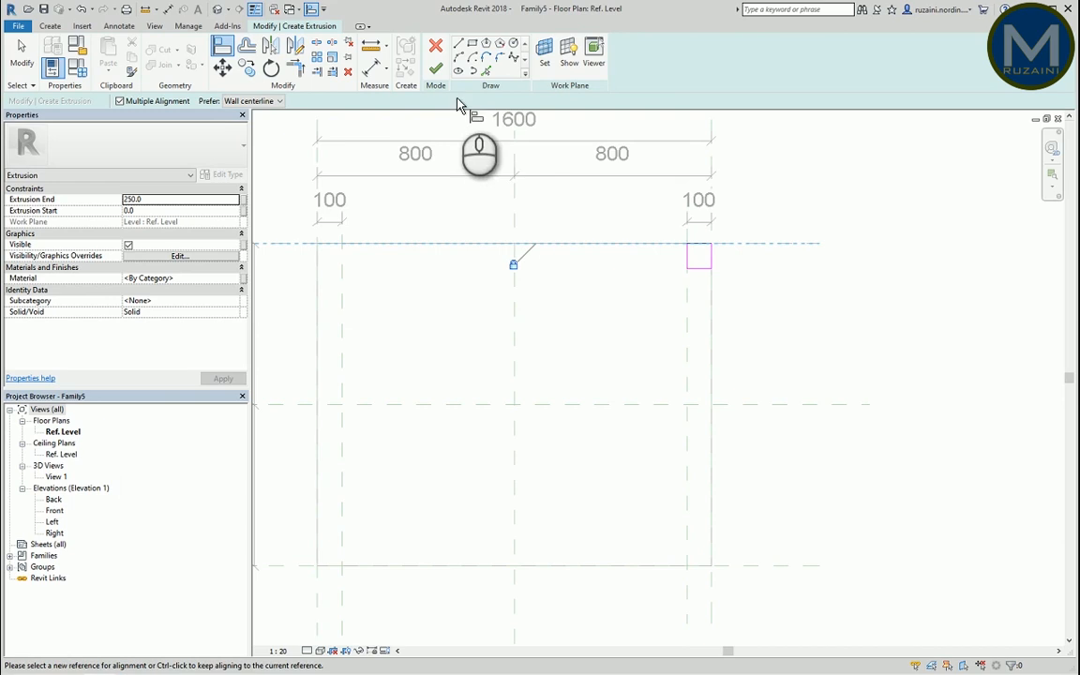
left_click(439, 72)
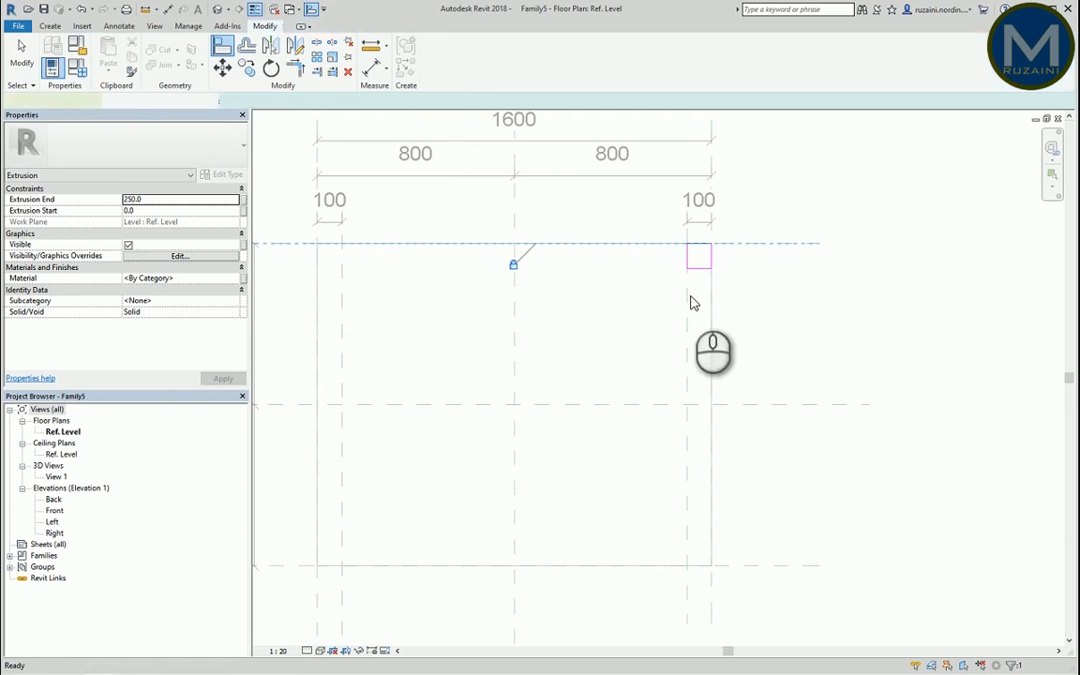
Copy the upper-right leg extrusion straight down, placing its lower-right corner where the right outer plane meets the lower horizontal plane
left_click(691, 303)
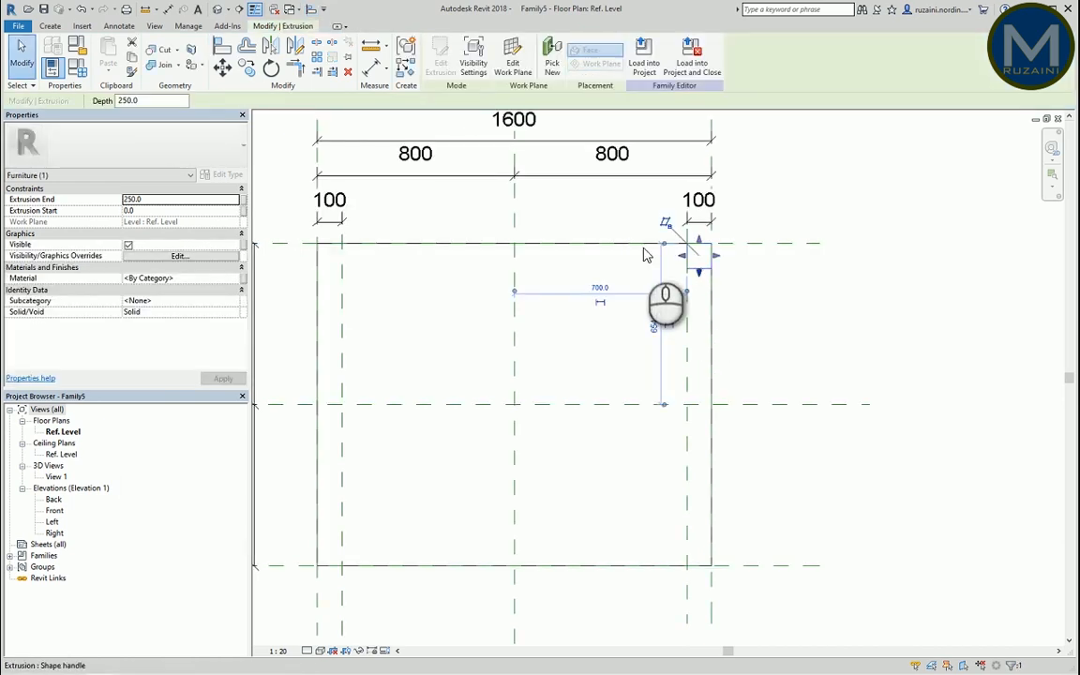
left_click(246, 68)
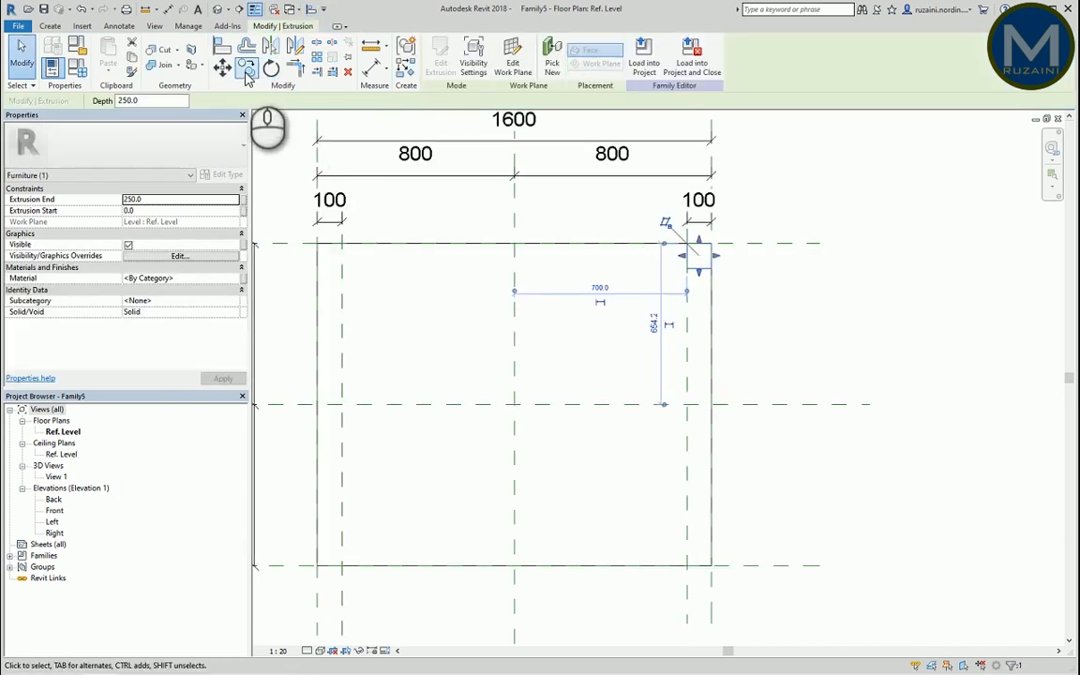
left_click(712, 269)
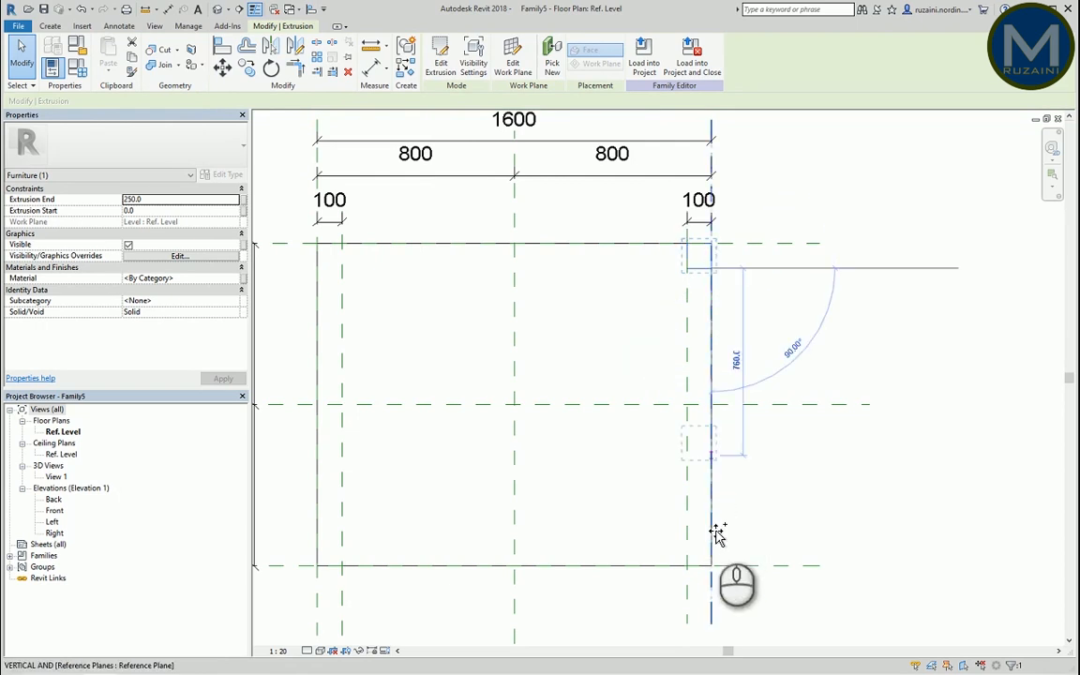
left_click(712, 565)
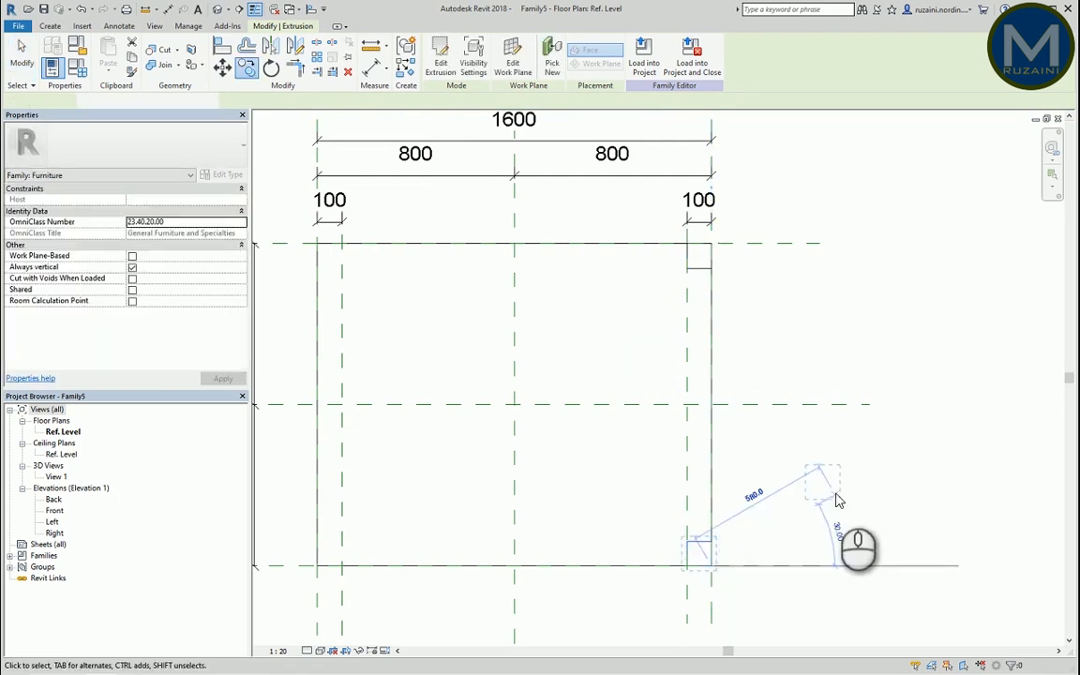
key("Escape")
Edit the copied leg's sketch and lock its vertical sides to the right outer and right inner reference planes
left_click(445, 67)
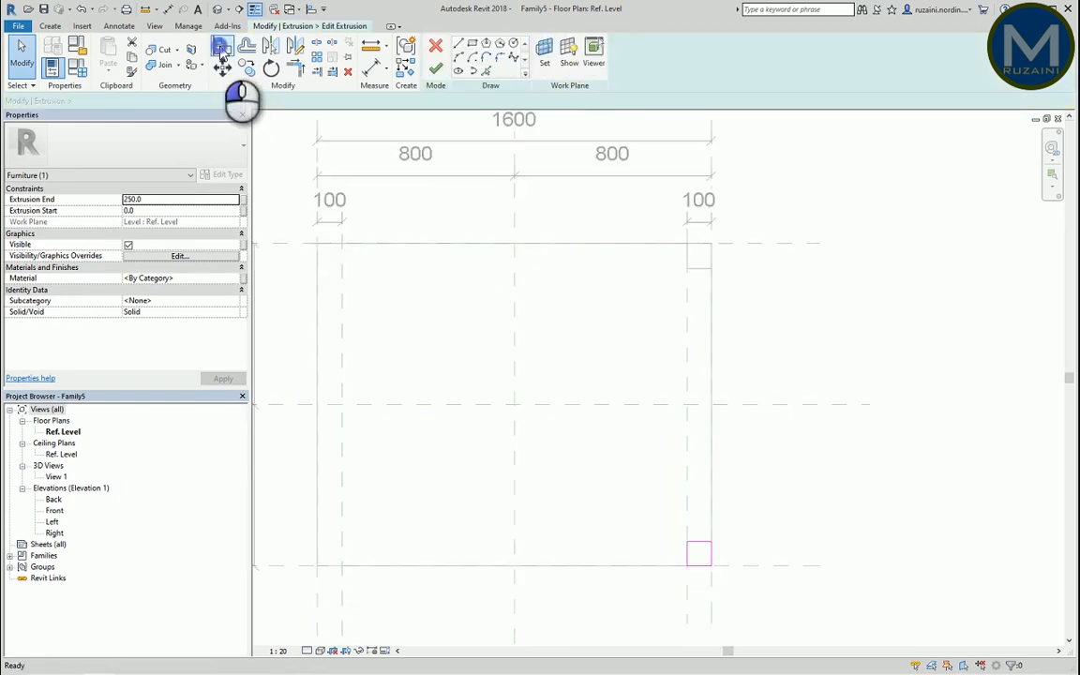
left_click(221, 50)
left_click(712, 595)
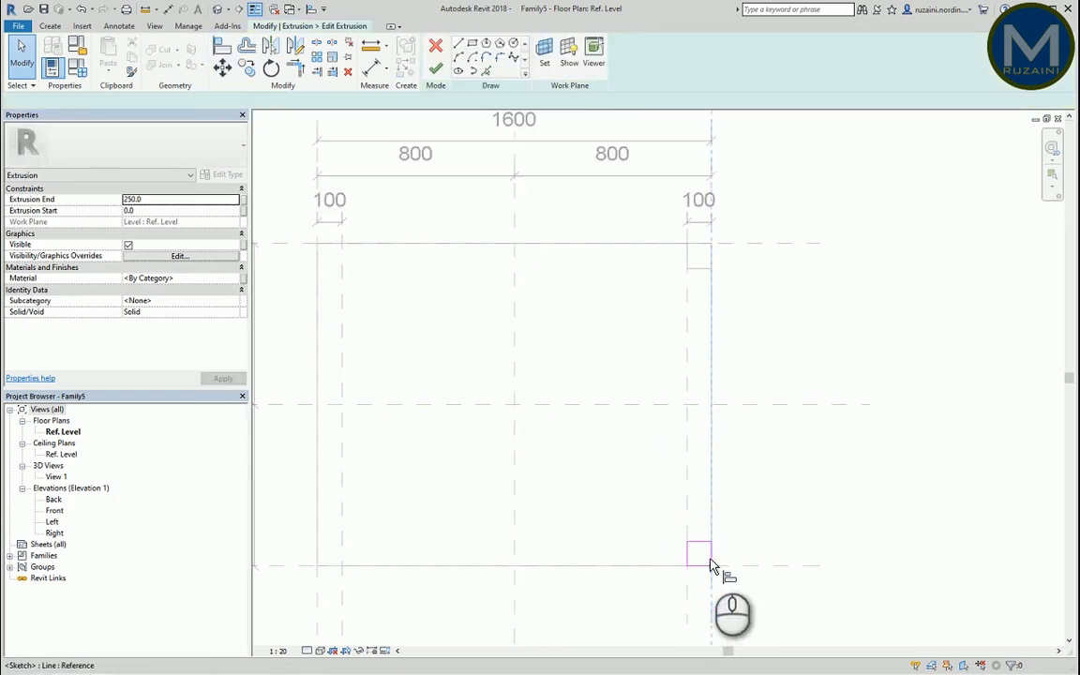
left_click(711, 557)
left_click(688, 348)
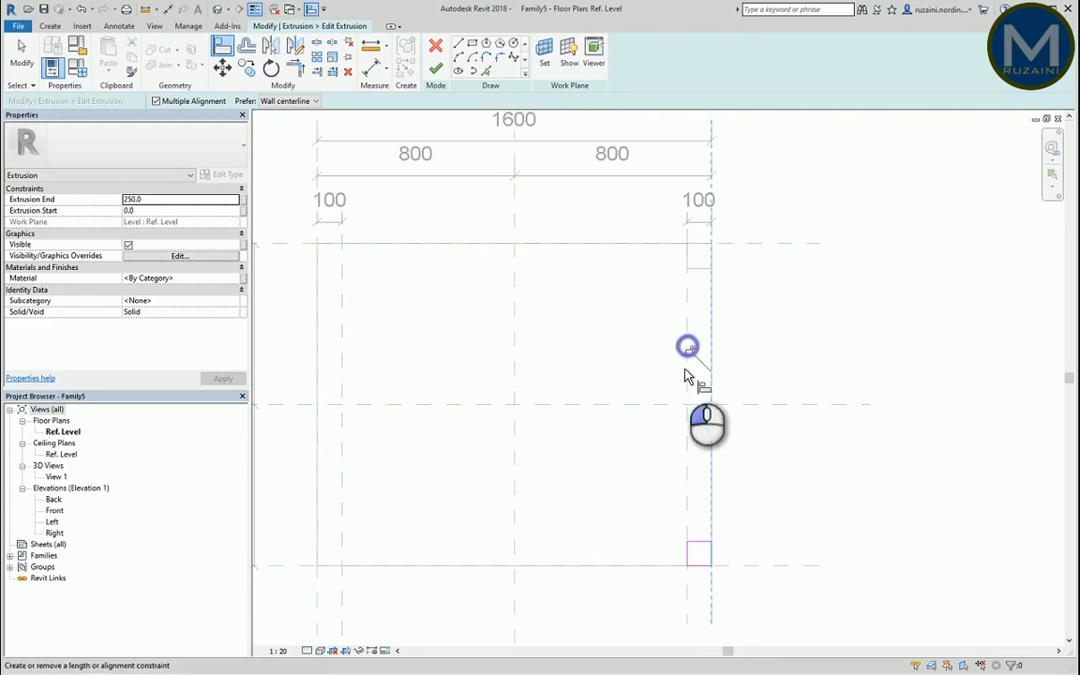
left_click(689, 603)
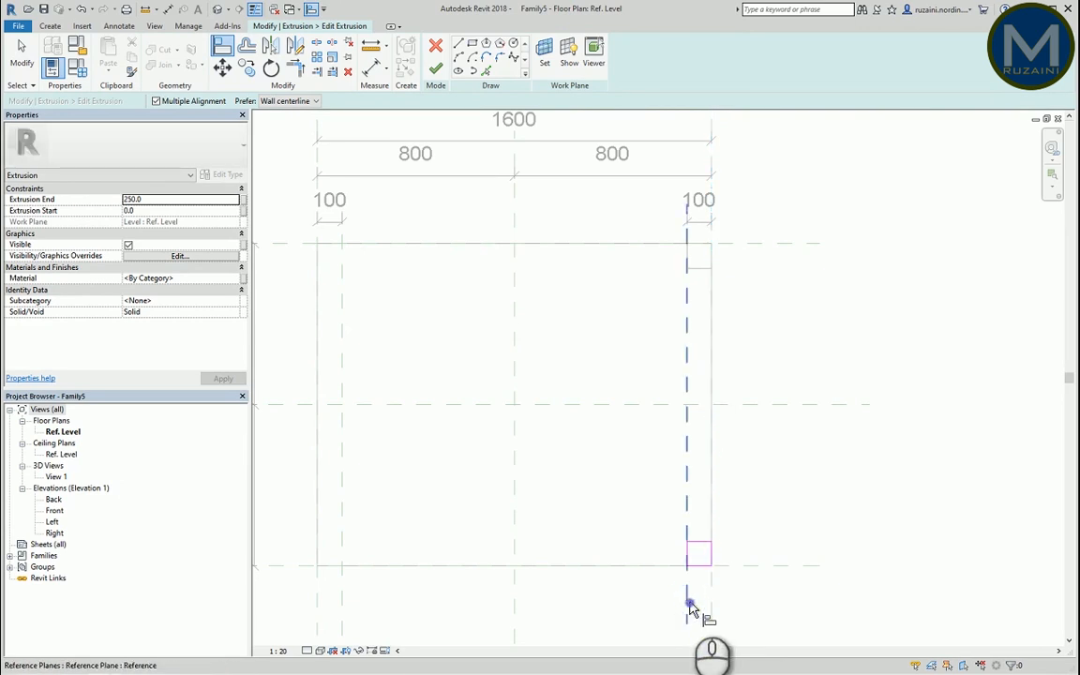
left_click(688, 604)
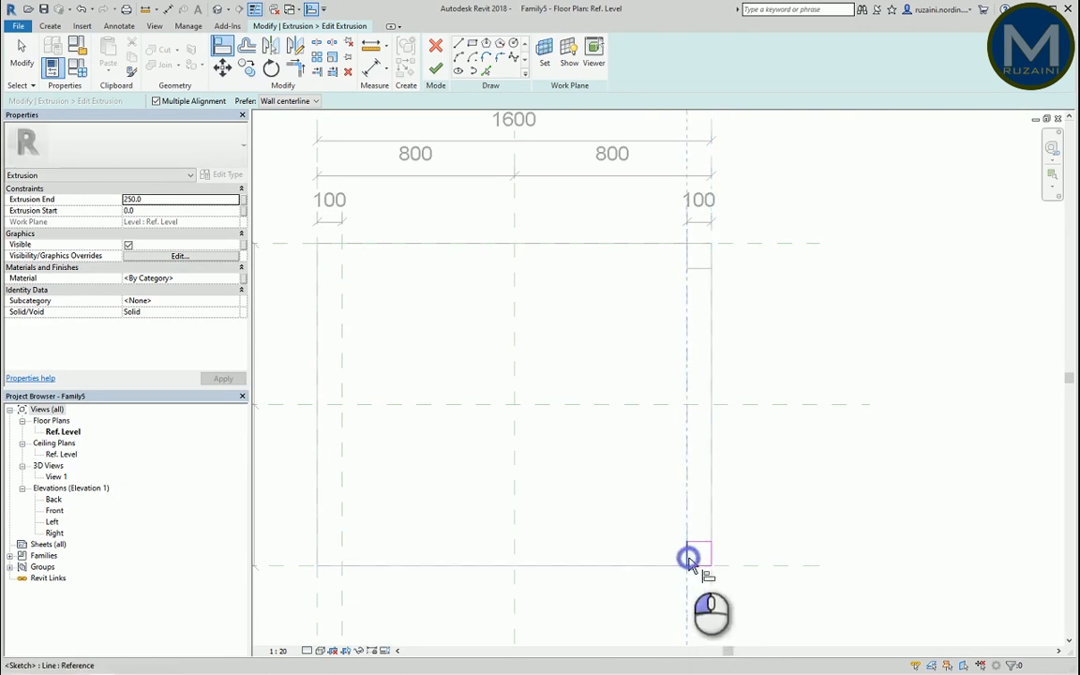
left_click(689, 560)
left_click(705, 435)
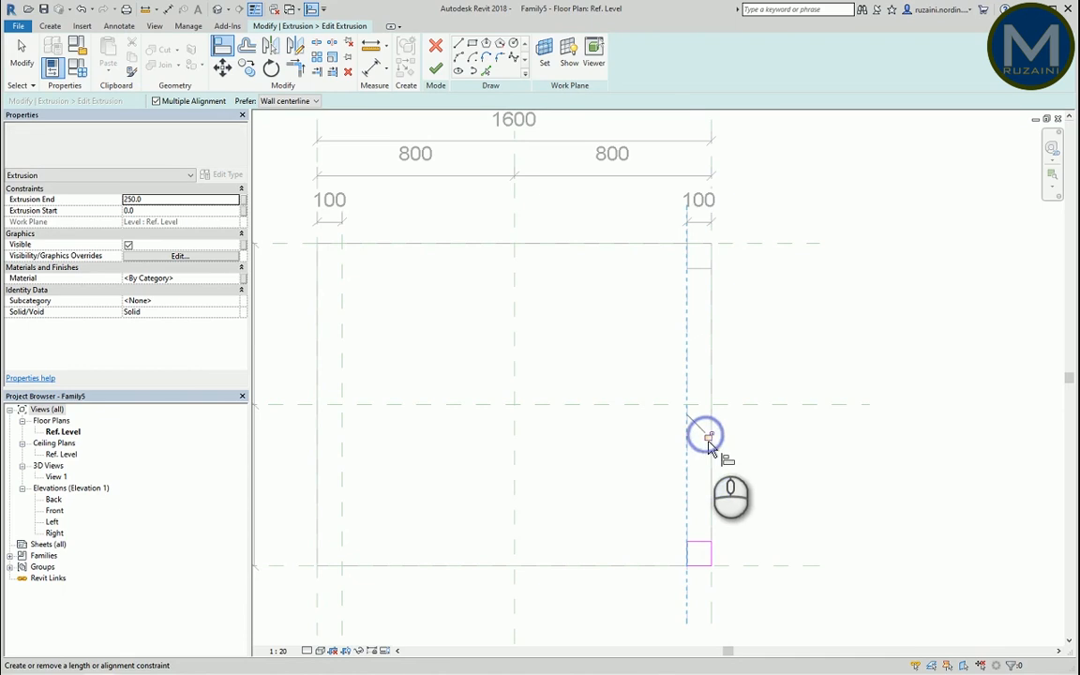
Align and lock the copied leg's lower side to the lower horizontal plane and finish the sketch edit
left_click(773, 600)
left_click(778, 567)
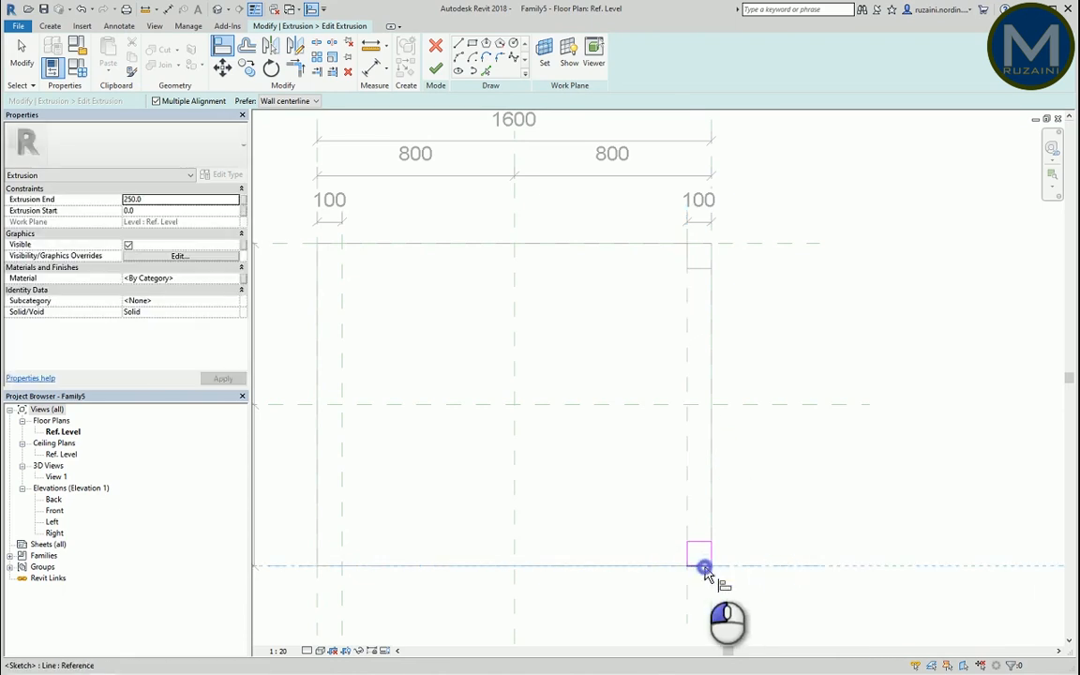
left_click(704, 568)
left_click(555, 545)
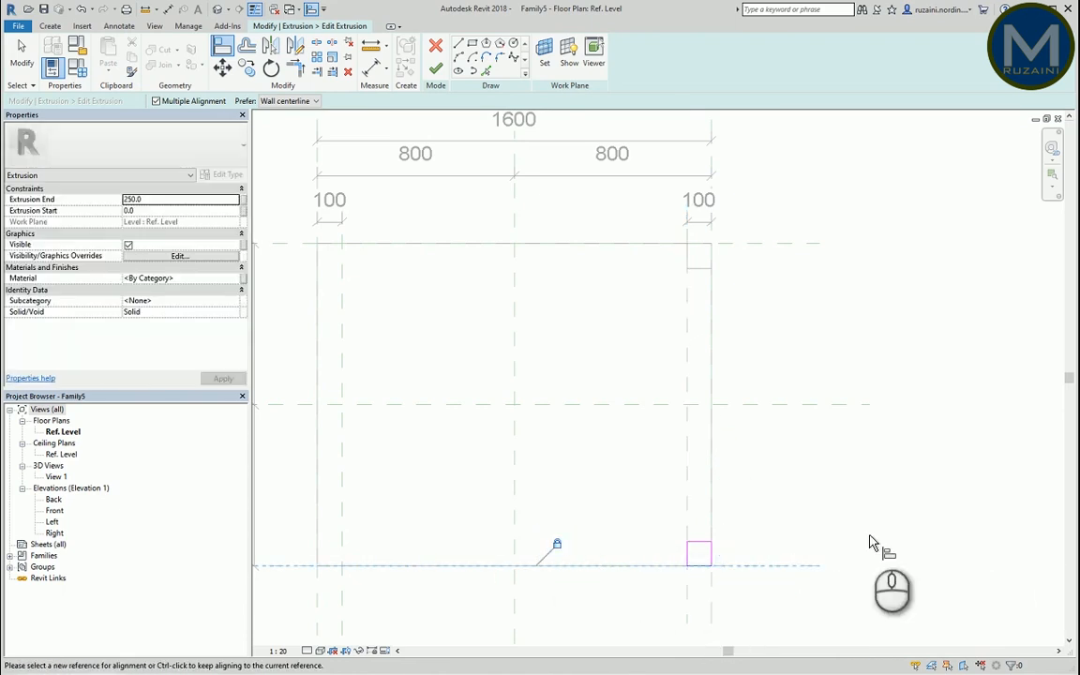
scroll(812, 547, "down", 3)
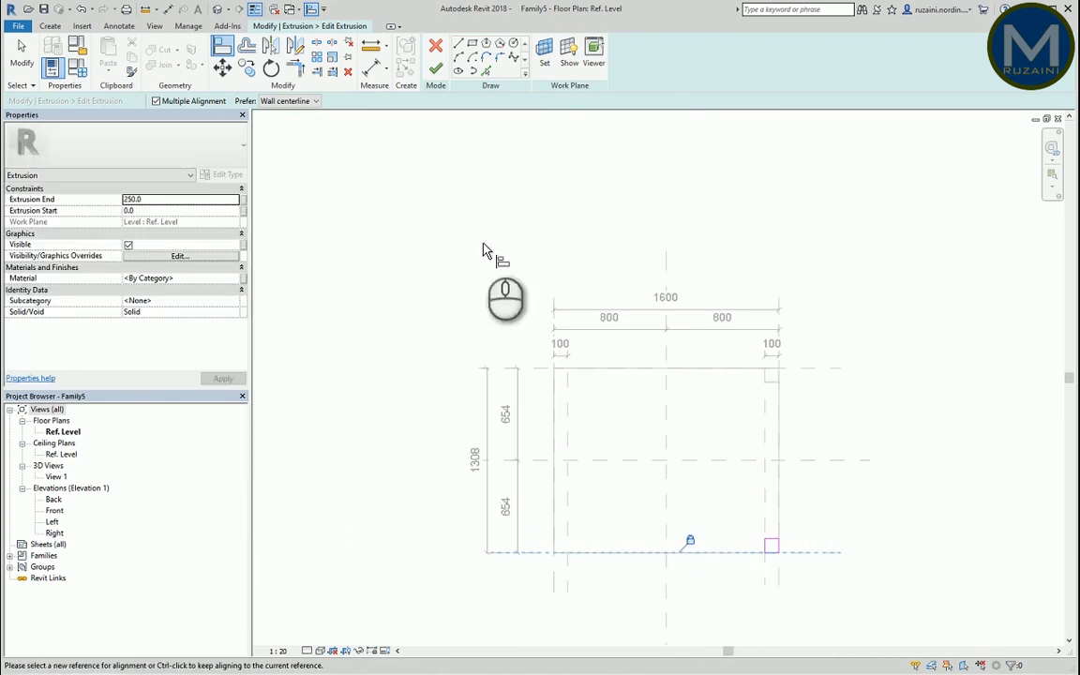
left_click(432, 73)
Array both right legs as a grouped linear array of 2, with the last item moved from the tabletop's upper-right corner to the left inner plane
left_click(766, 535)
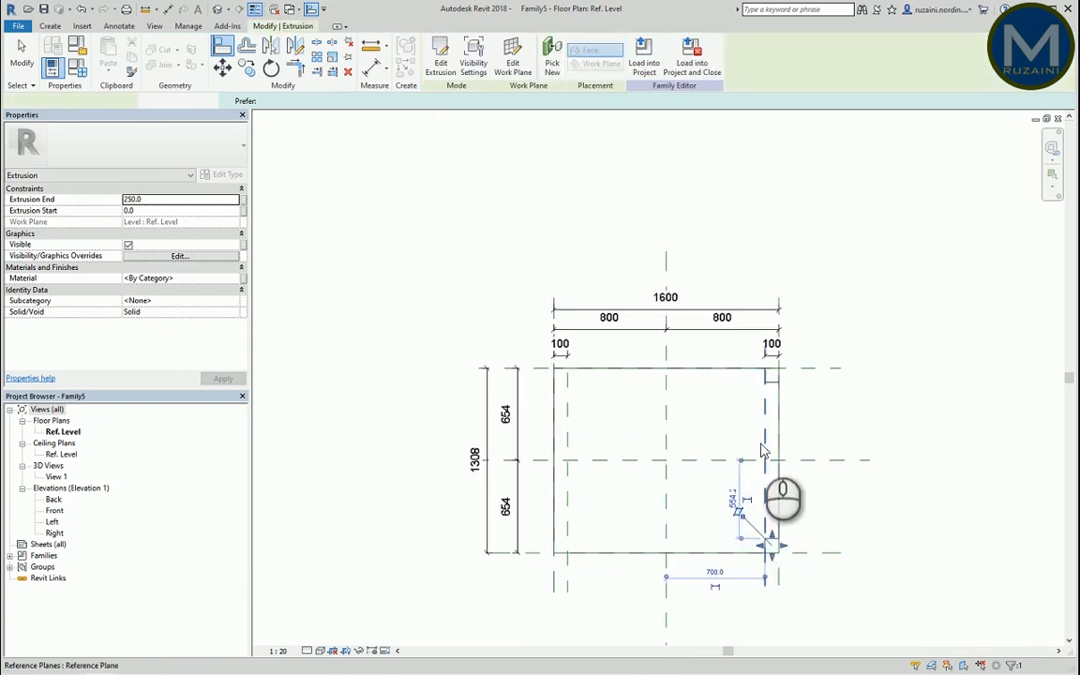
left_click(772, 387)
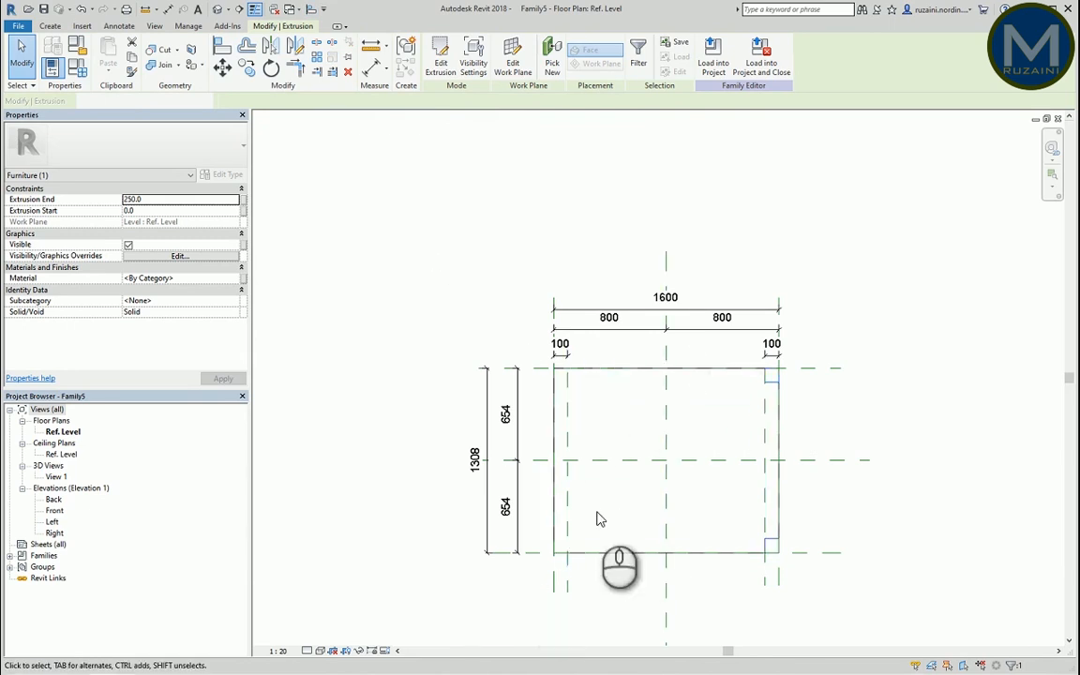
left_click(316, 60)
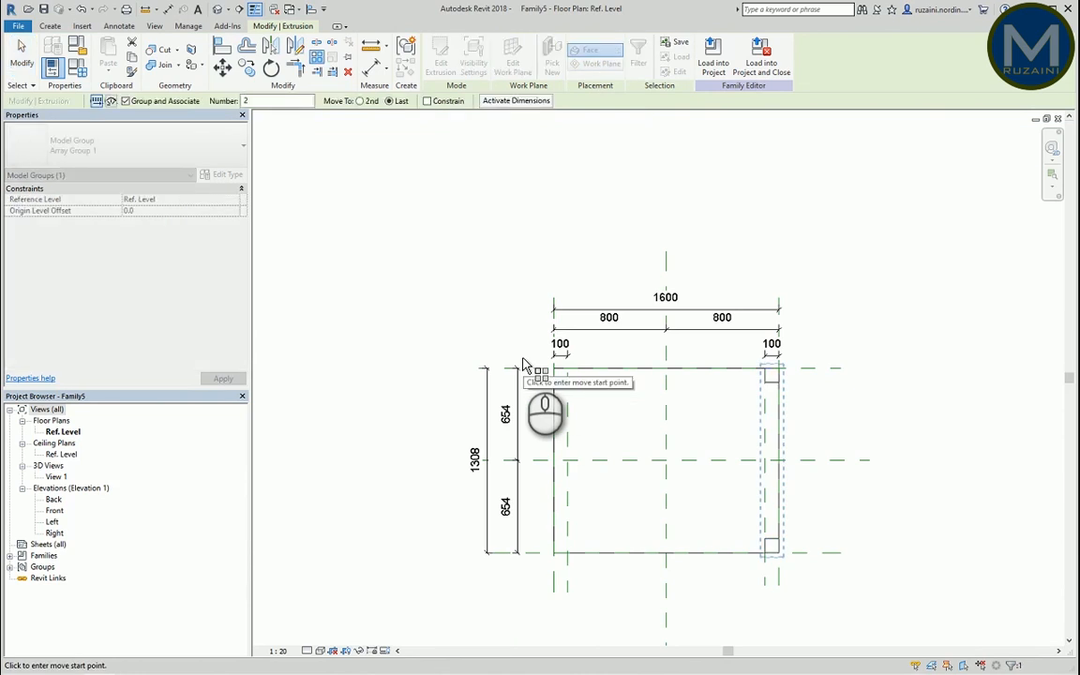
left_click(526, 368)
scroll(553, 407, "up", 3)
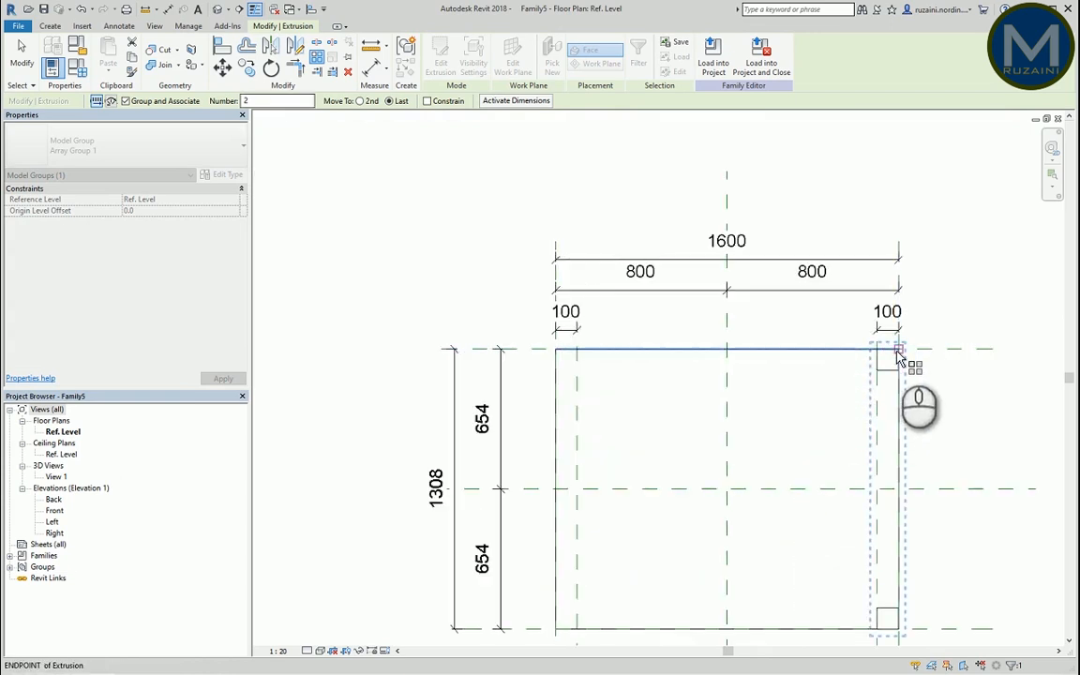
left_click(897, 351)
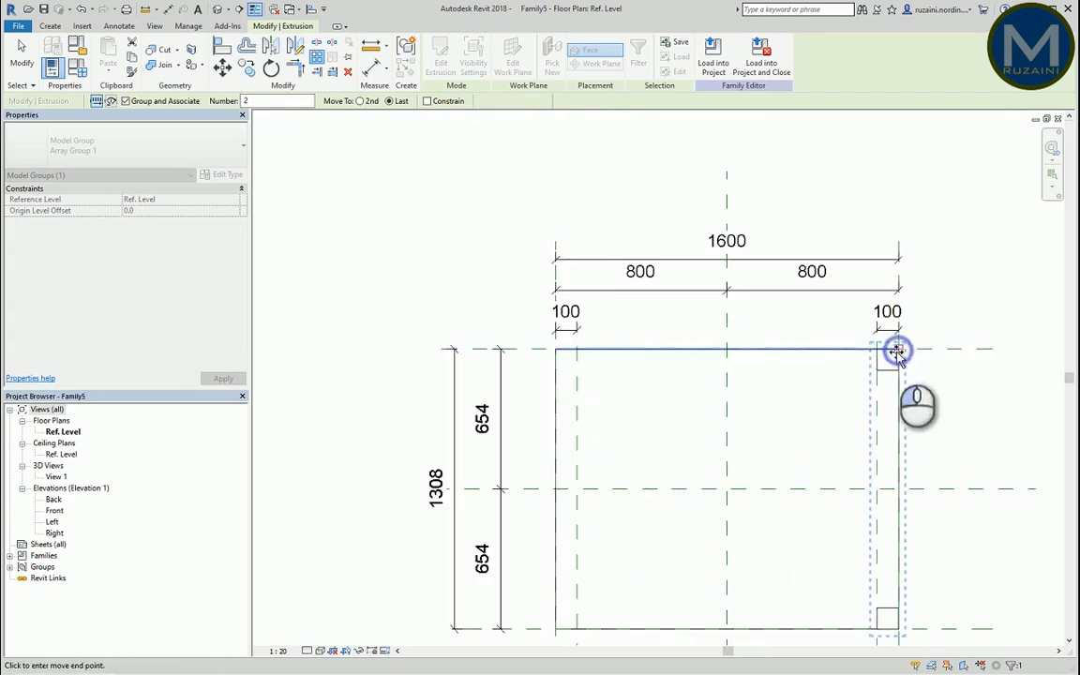
left_click(579, 350)
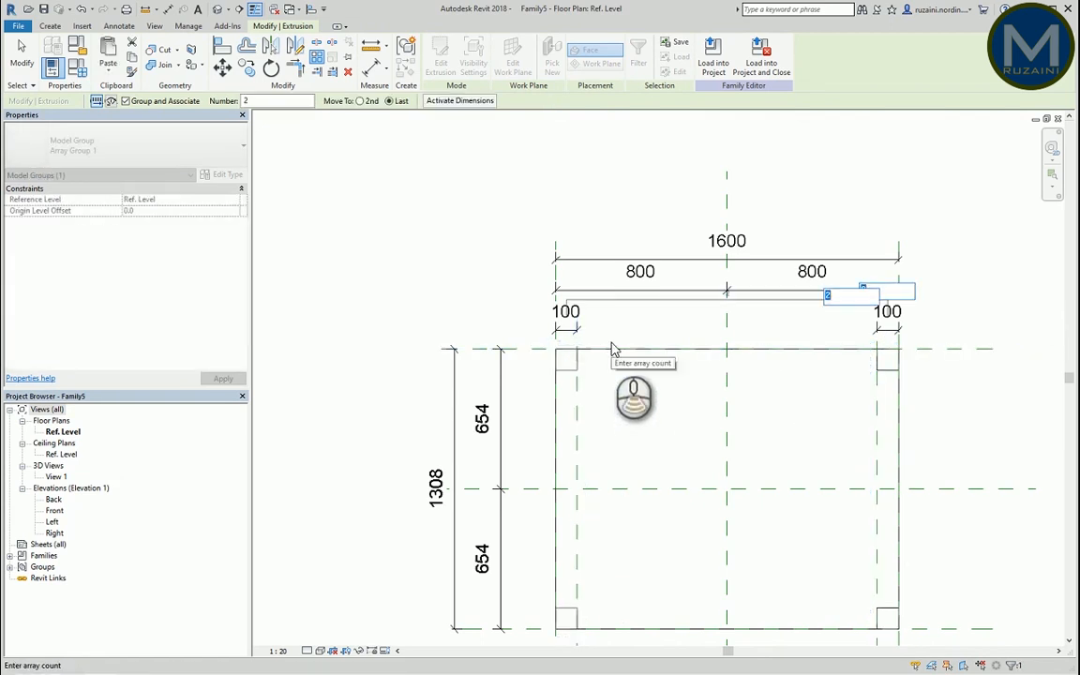
scroll(617, 369, "down", 1)
scroll(788, 445, "down", 1)
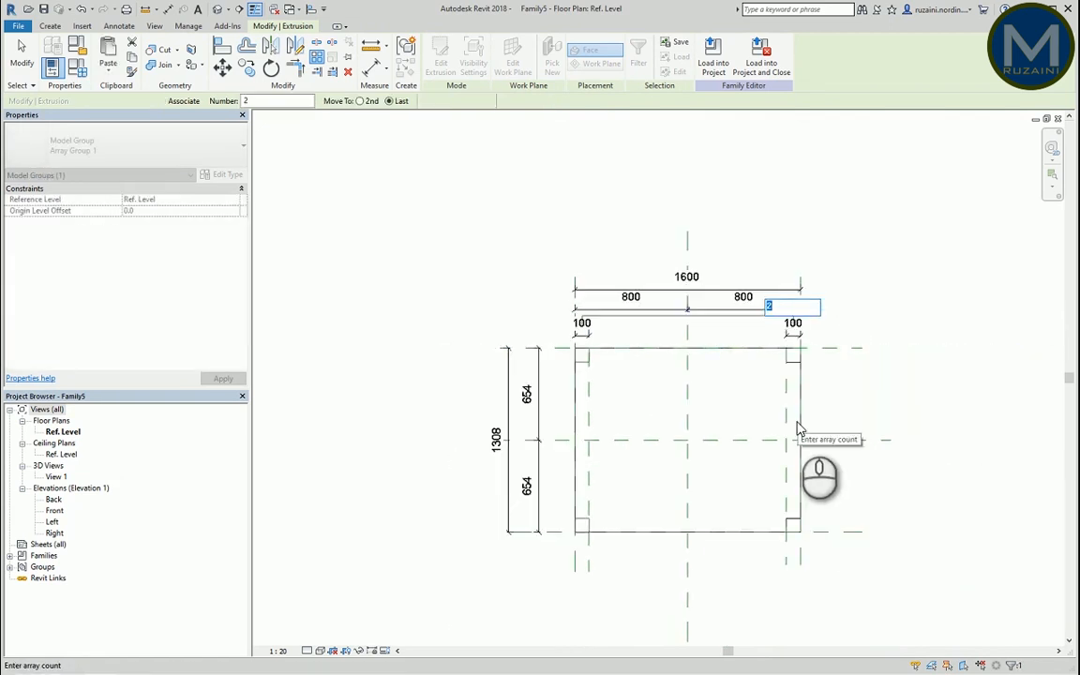
key("Return")
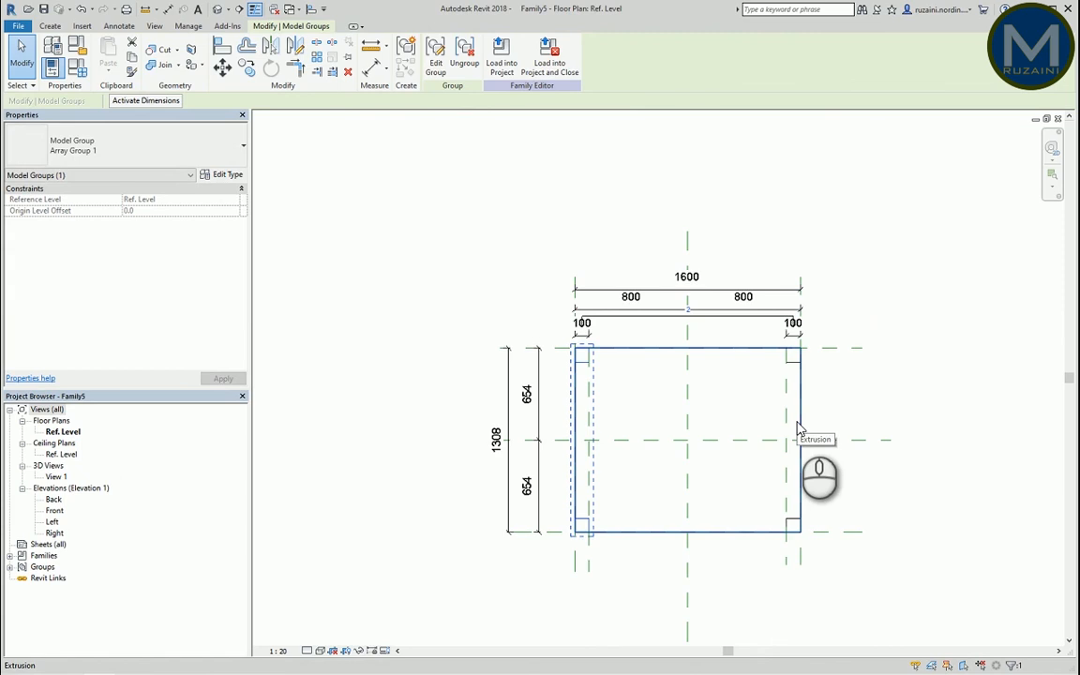
left_click(706, 386)
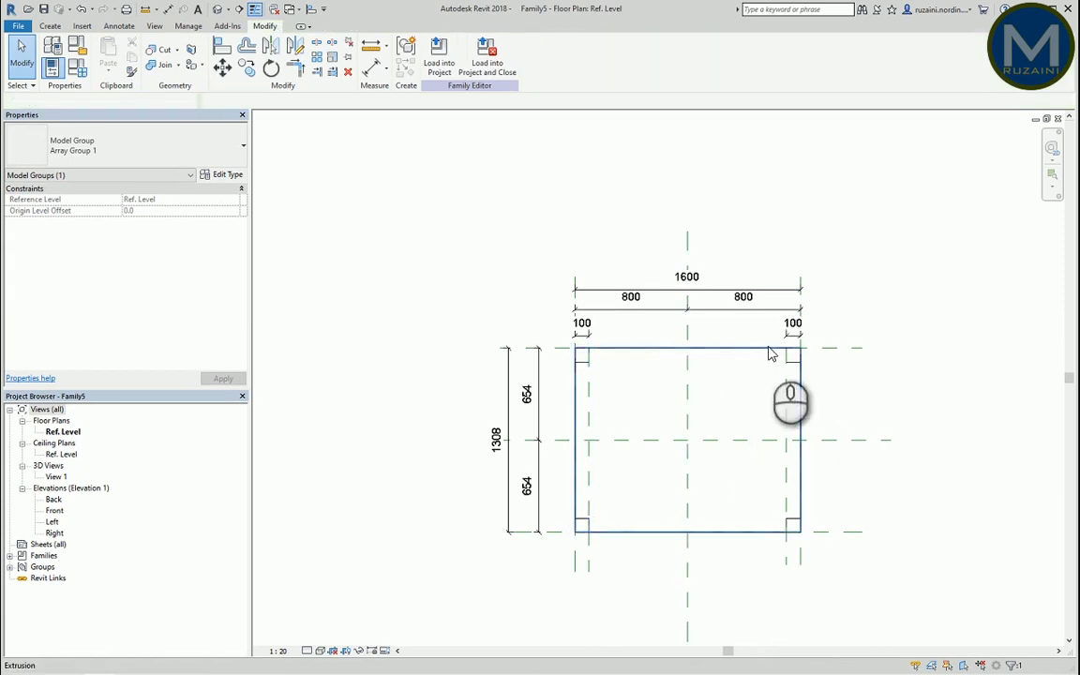
Label the leg array with a new family type parameter NumberOfLegs grouped under Identity Data, and move the array line closer to the tabletop
scroll(773, 358, "up", 1)
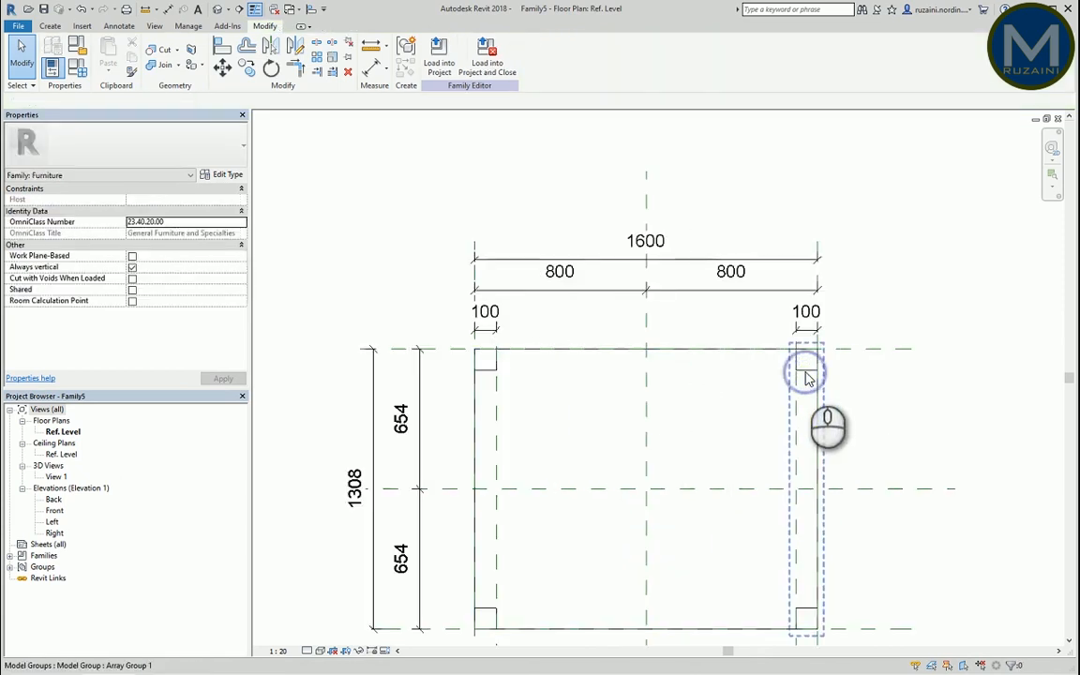
left_click(806, 377)
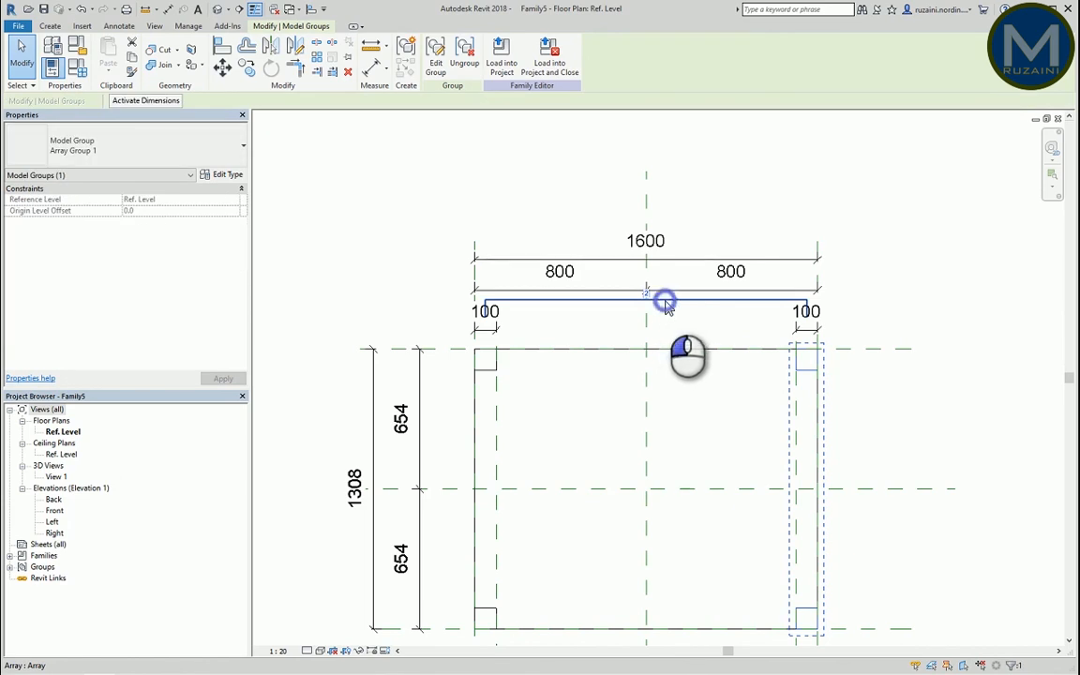
left_click(666, 304)
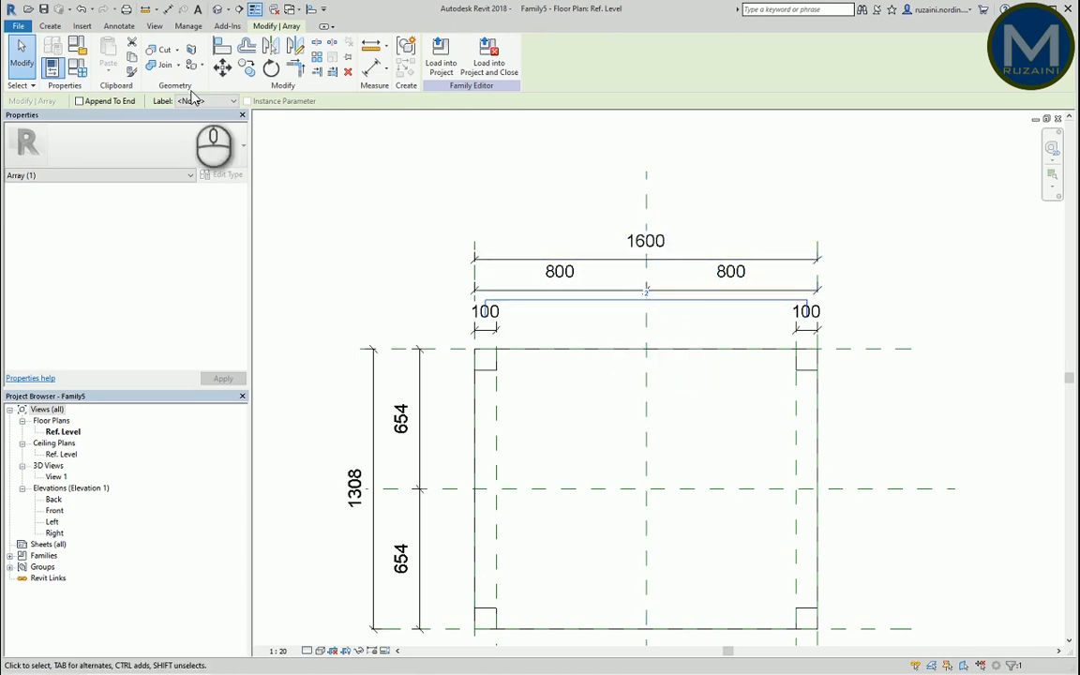
left_click(207, 102)
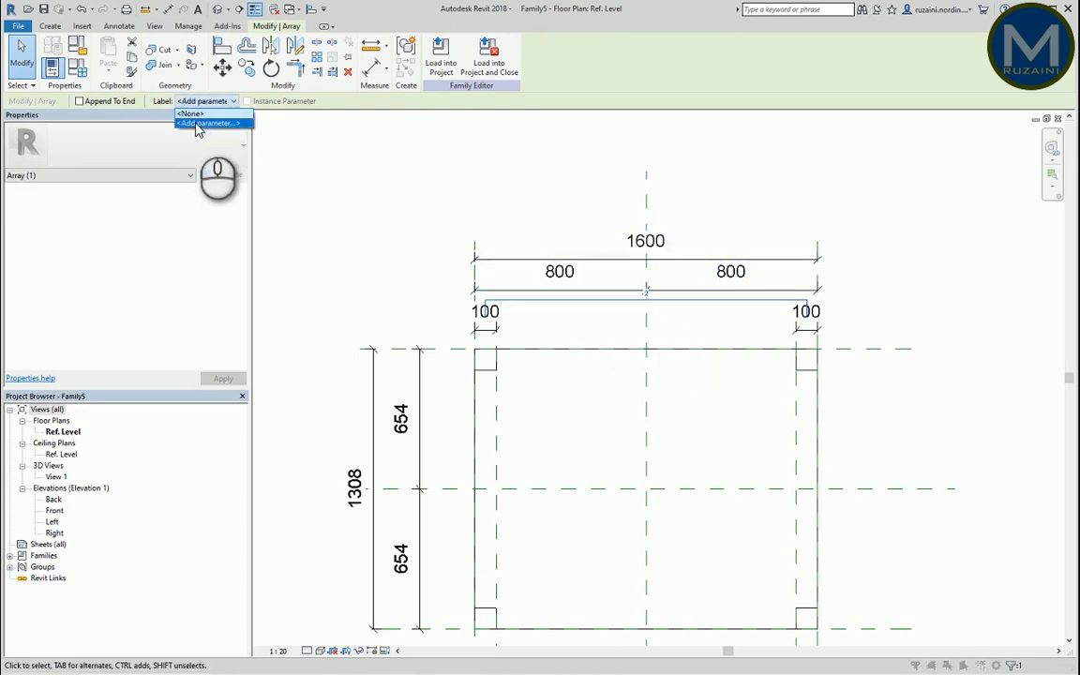
left_click(198, 124)
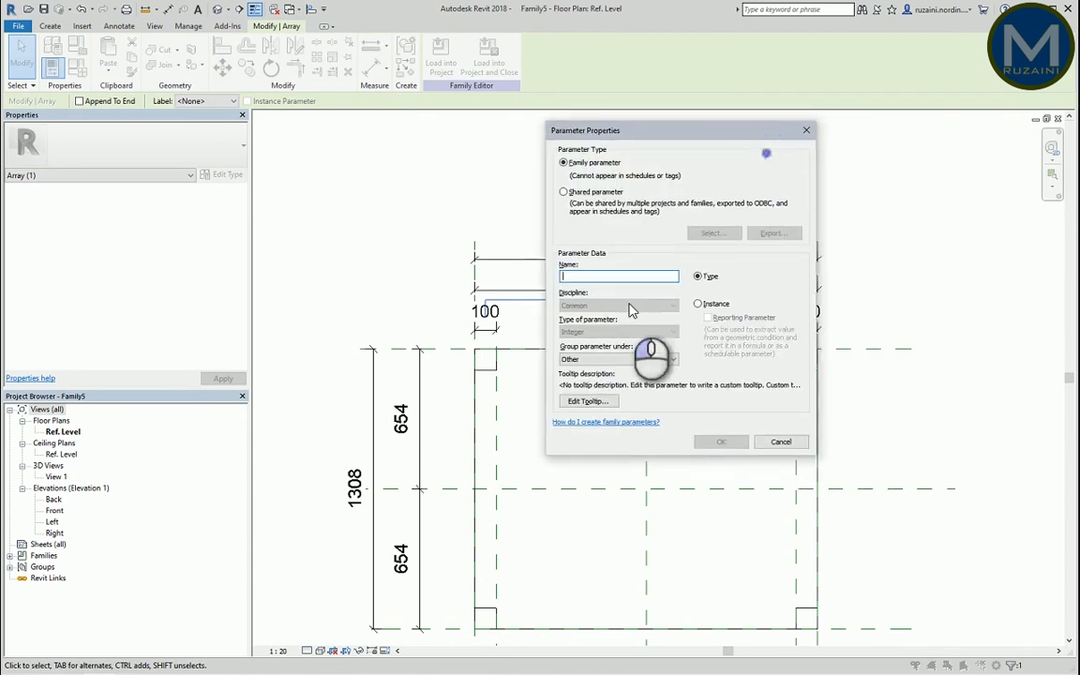
left_click(621, 275)
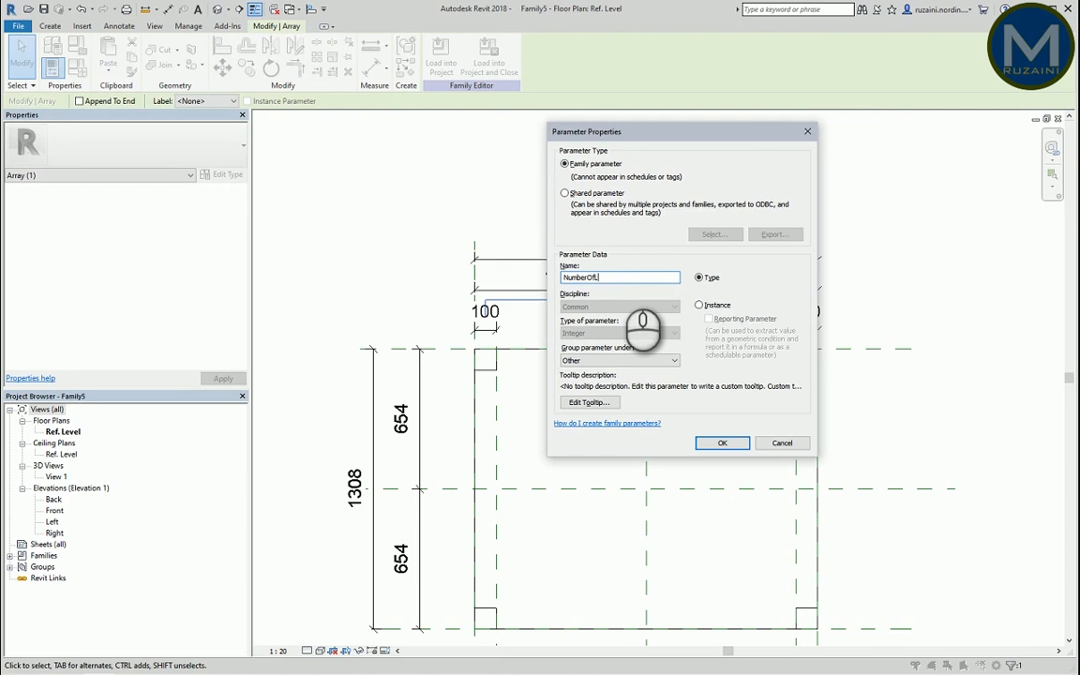
type("d")
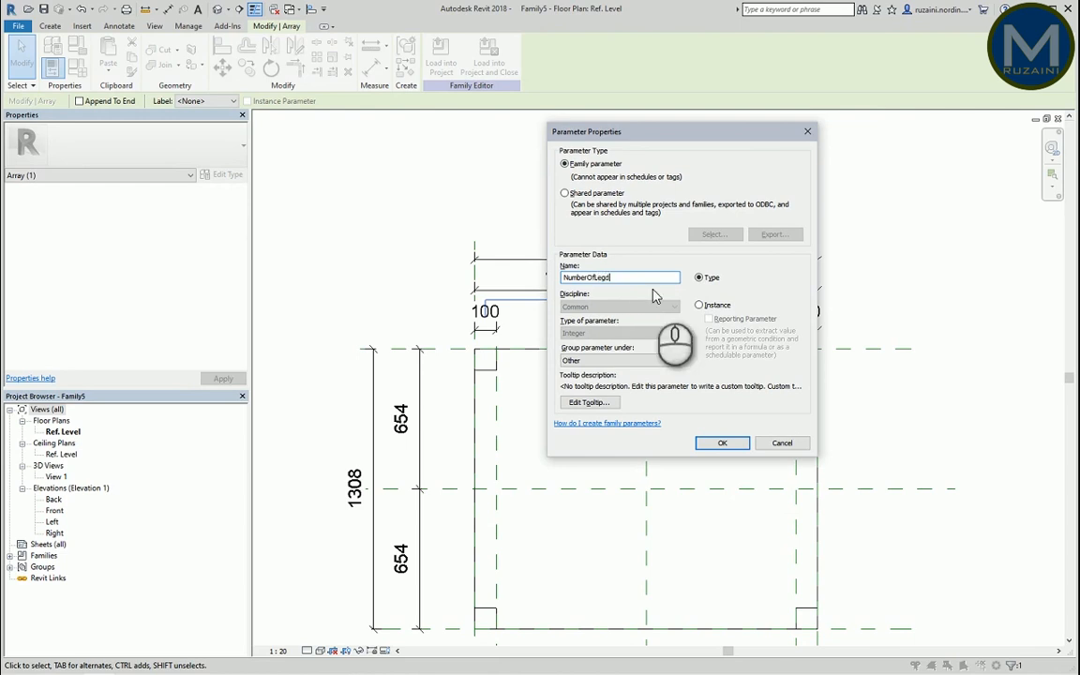
left_click(622, 361)
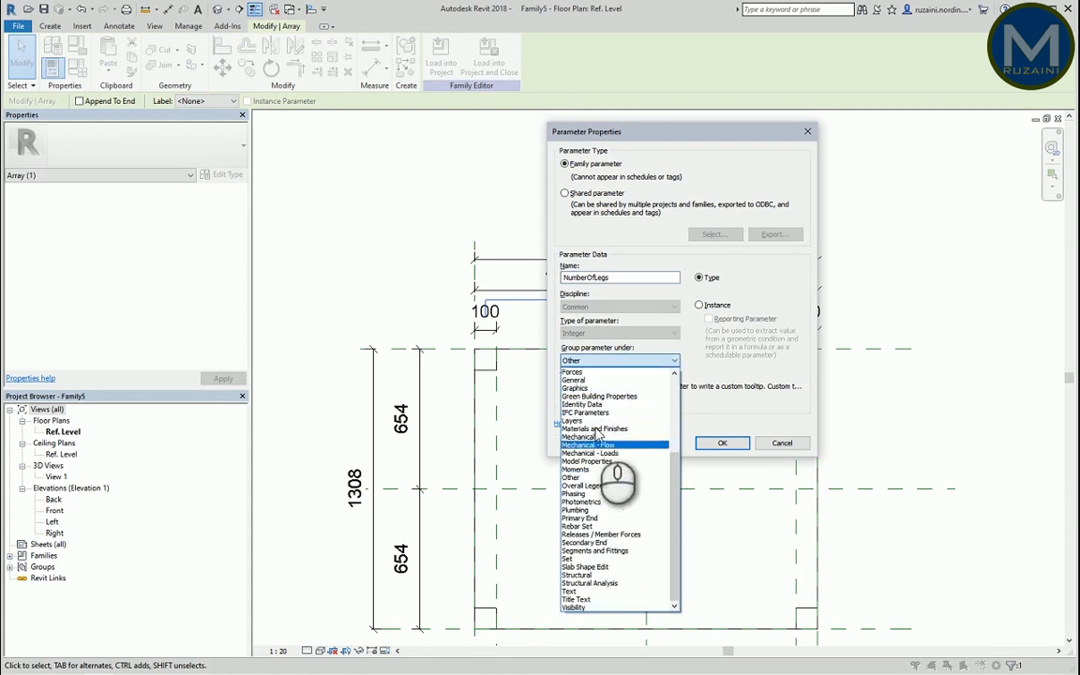
left_click(586, 404)
left_click(712, 446)
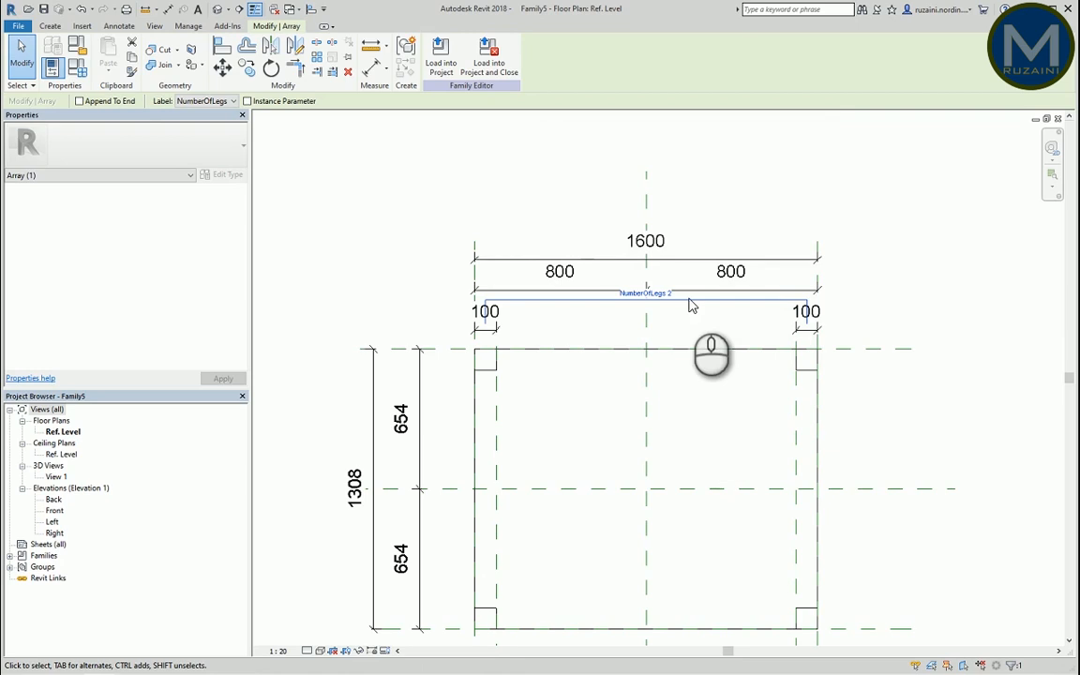
left_click_drag(702, 305, 702, 326)
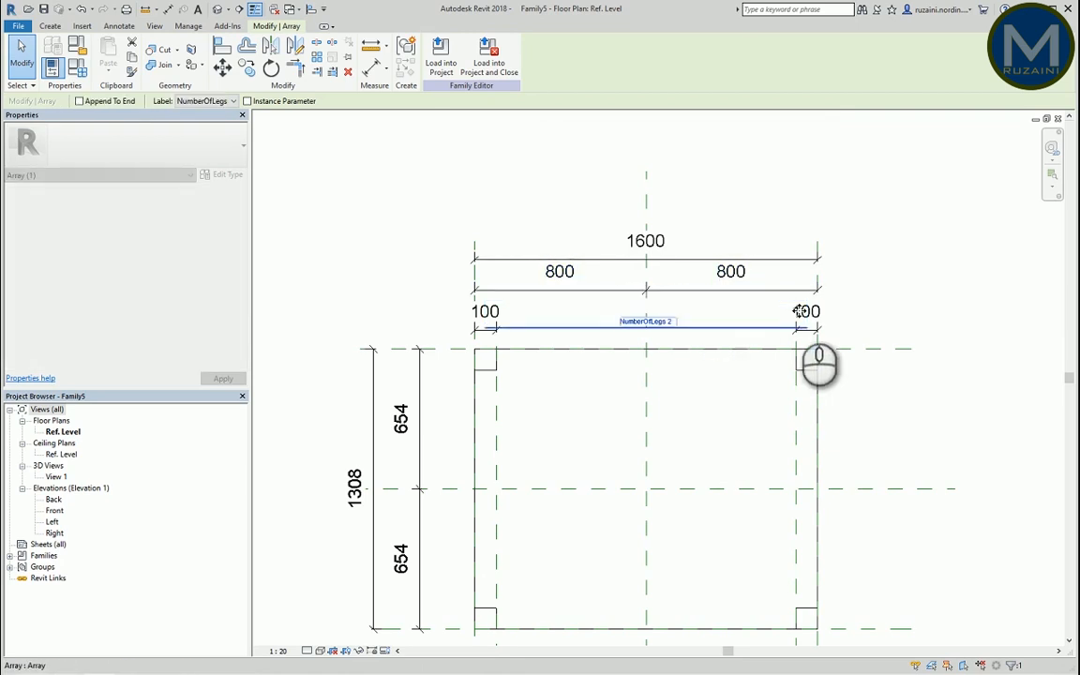
left_click(877, 287)
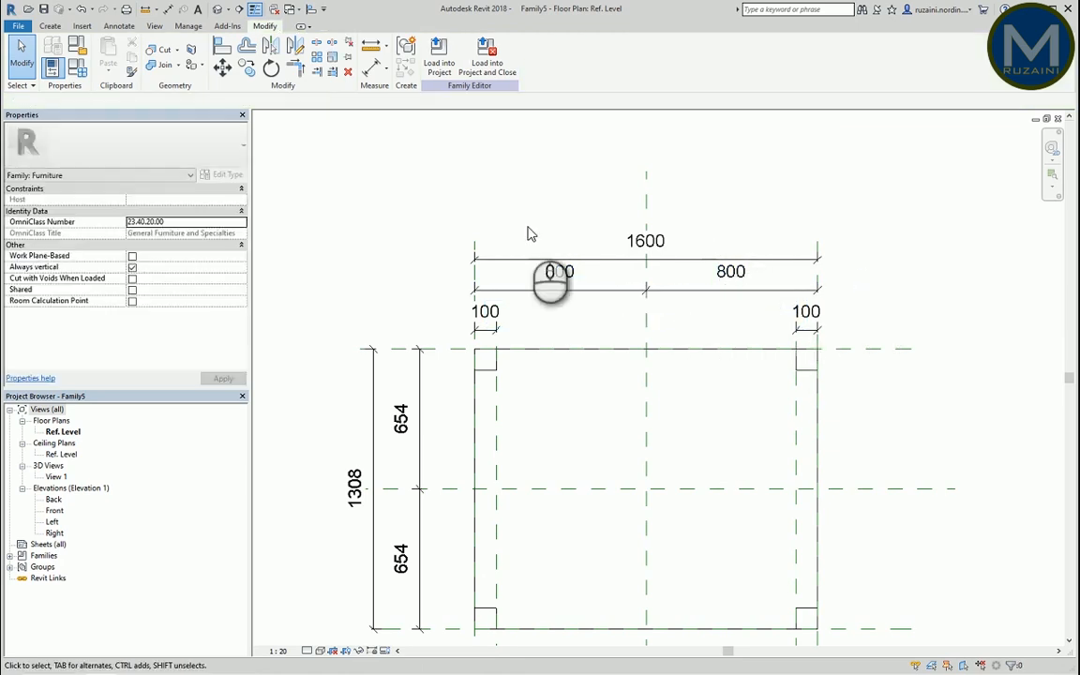
left_click(370, 68)
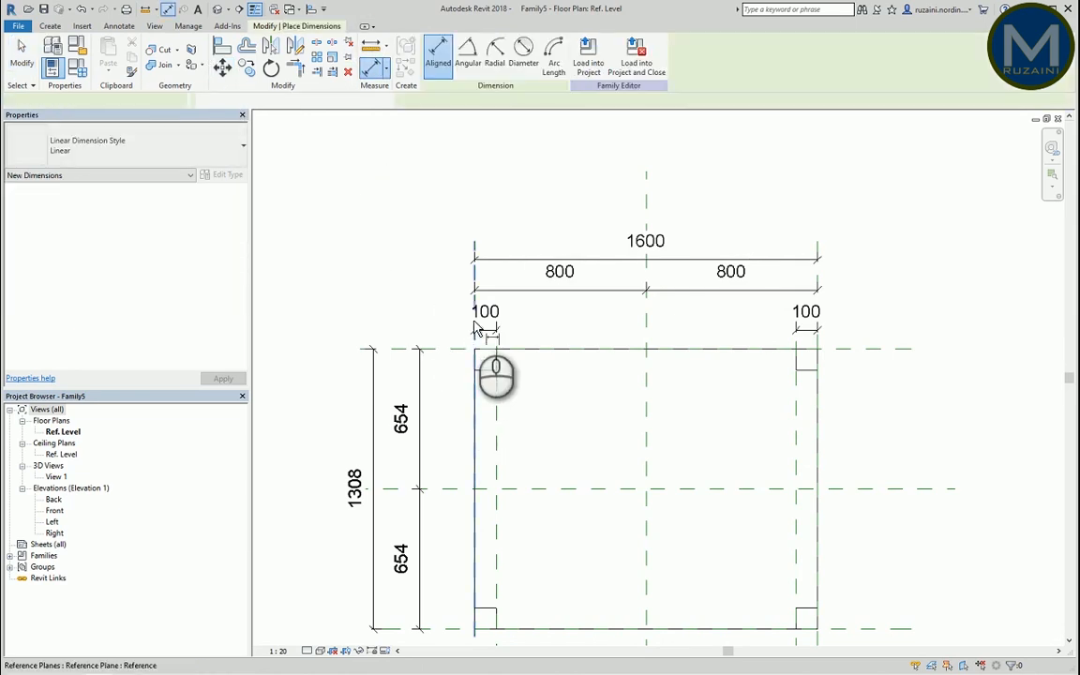
left_click(475, 316)
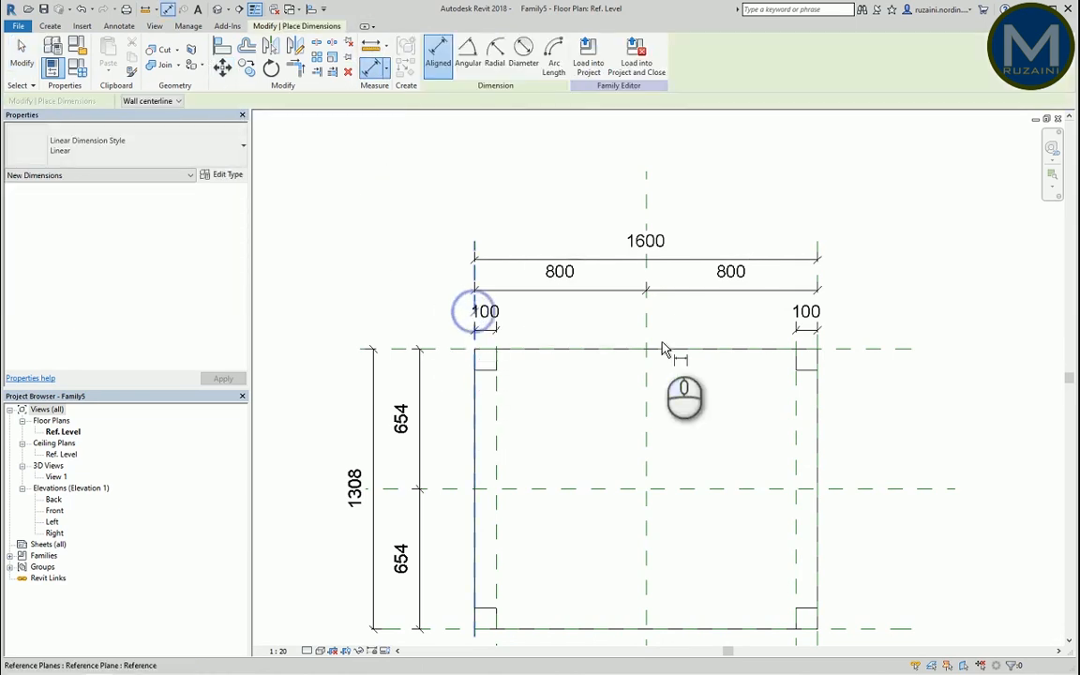
left_click(820, 283)
left_click(823, 281)
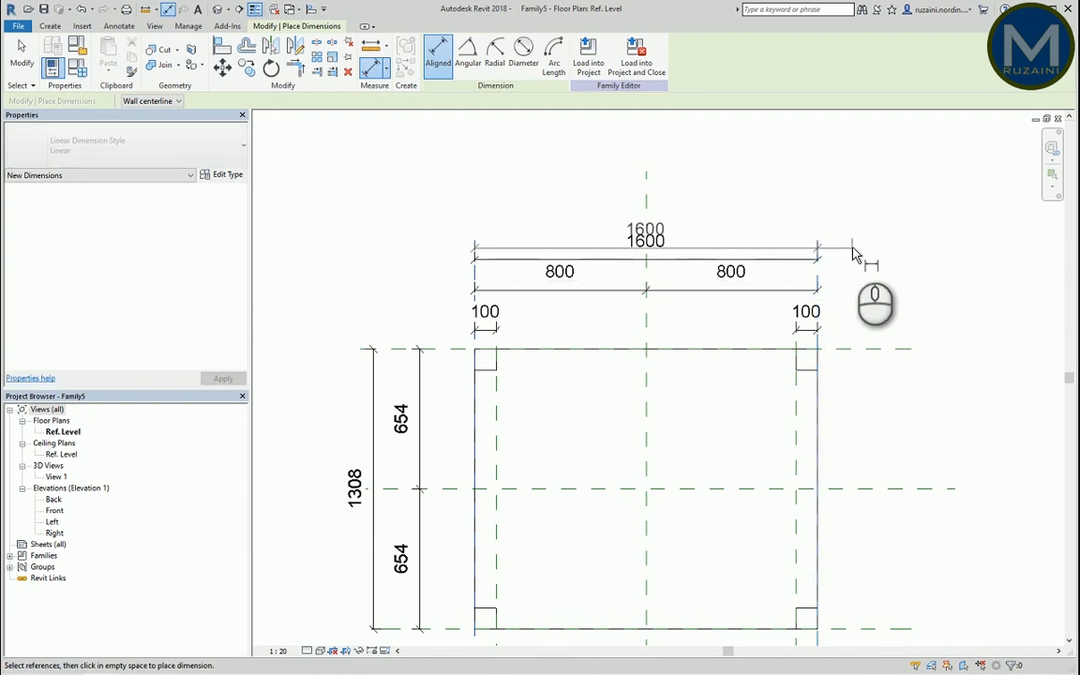
key("Escape")
Label the overall horizontal dimension with a new type parameter named Length, grouped under Dimensions
left_click(685, 262)
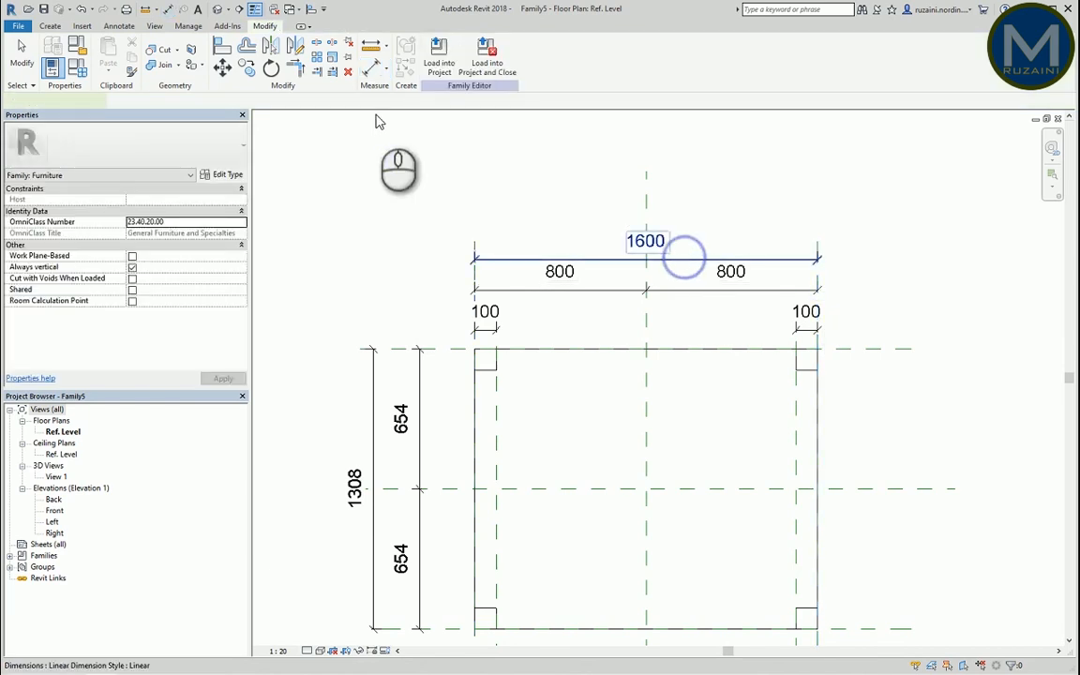
left_click(555, 54)
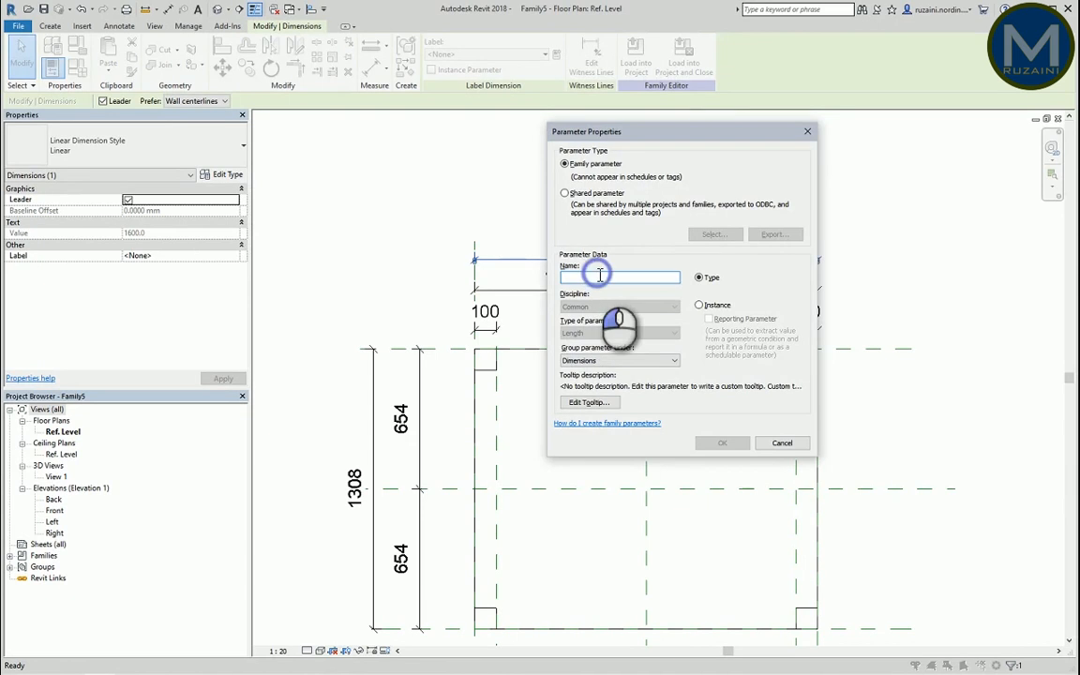
left_click(602, 279)
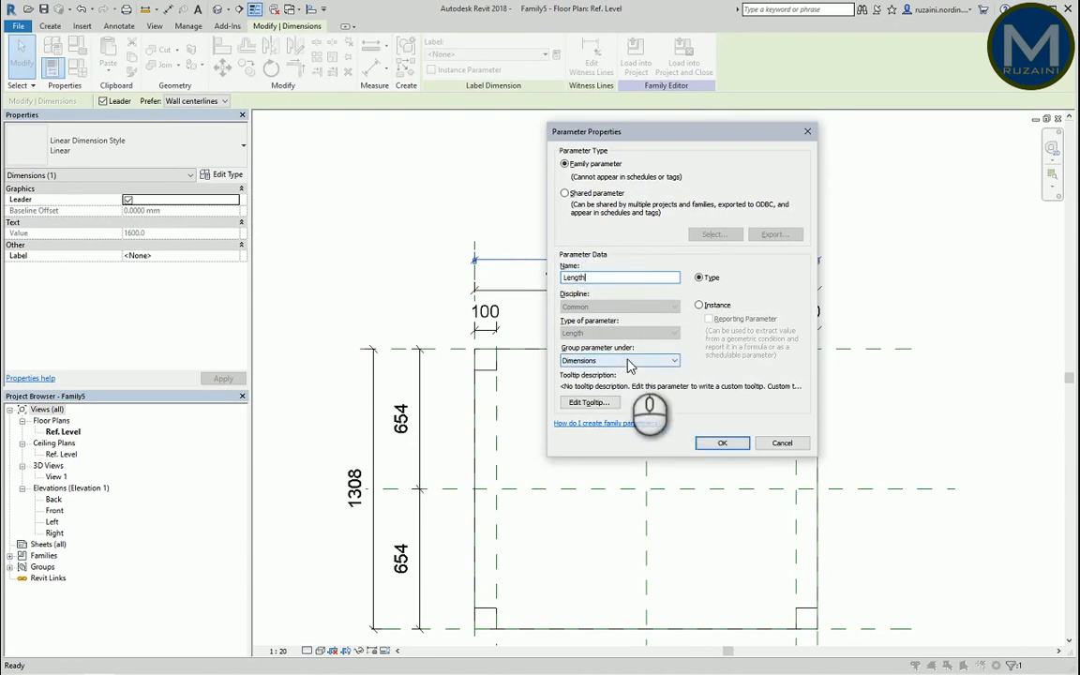
left_click(720, 443)
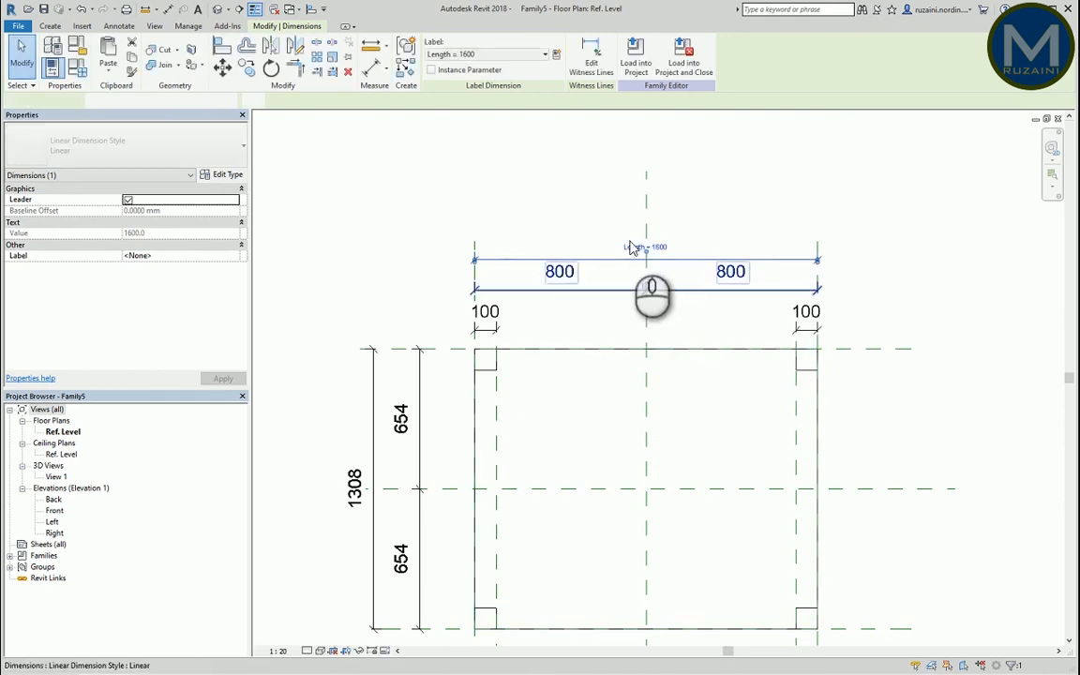
Label the overall vertical dimension with a new type parameter named Width, grouped under Dimensions
scroll(563, 352, "down", 2)
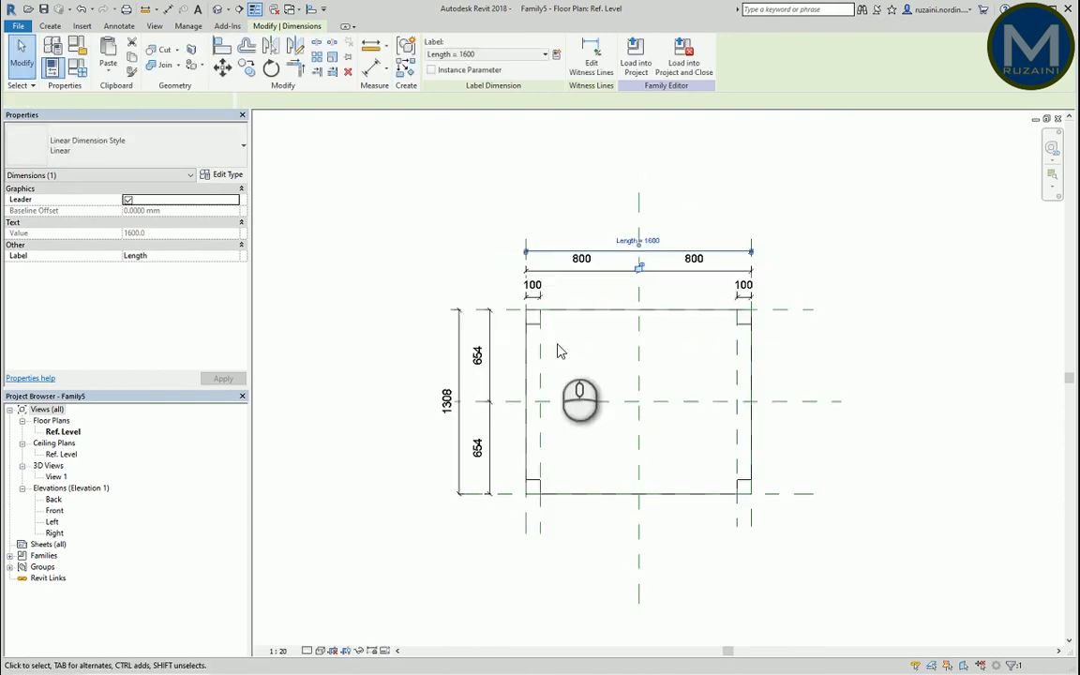
scroll(563, 356, "up", 2)
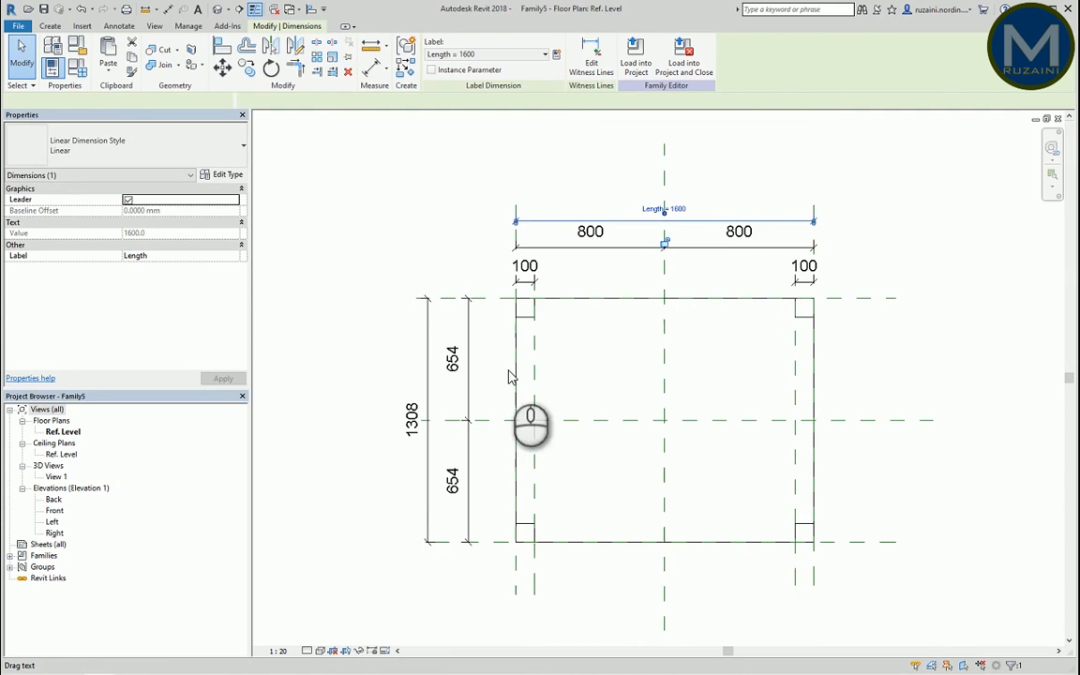
left_click(426, 501)
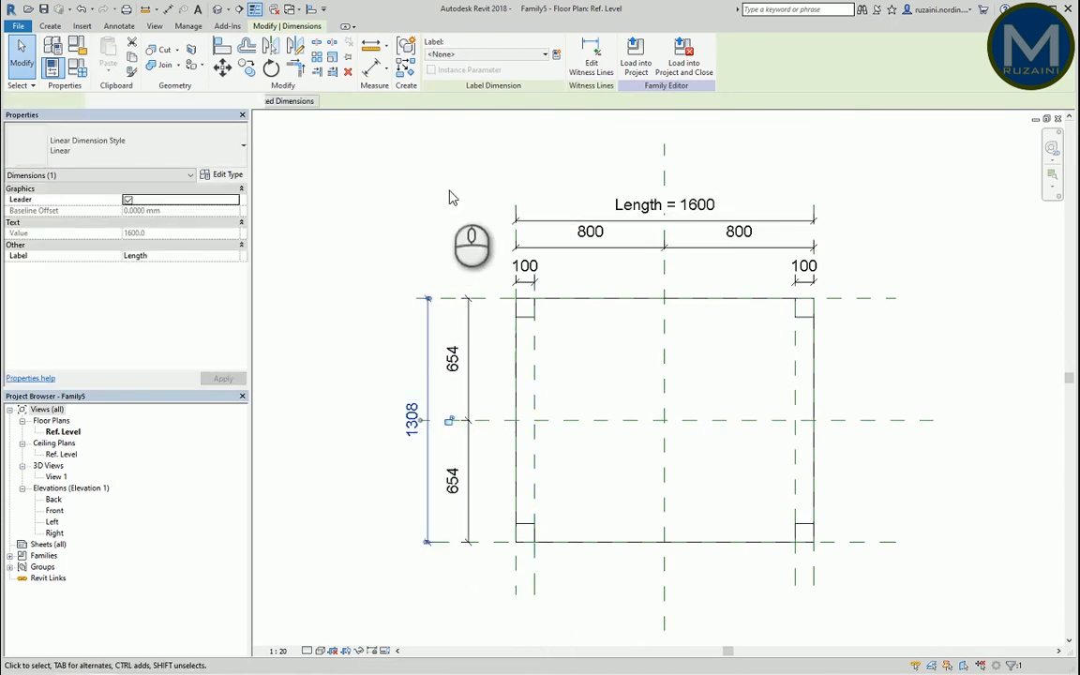
left_click(554, 58)
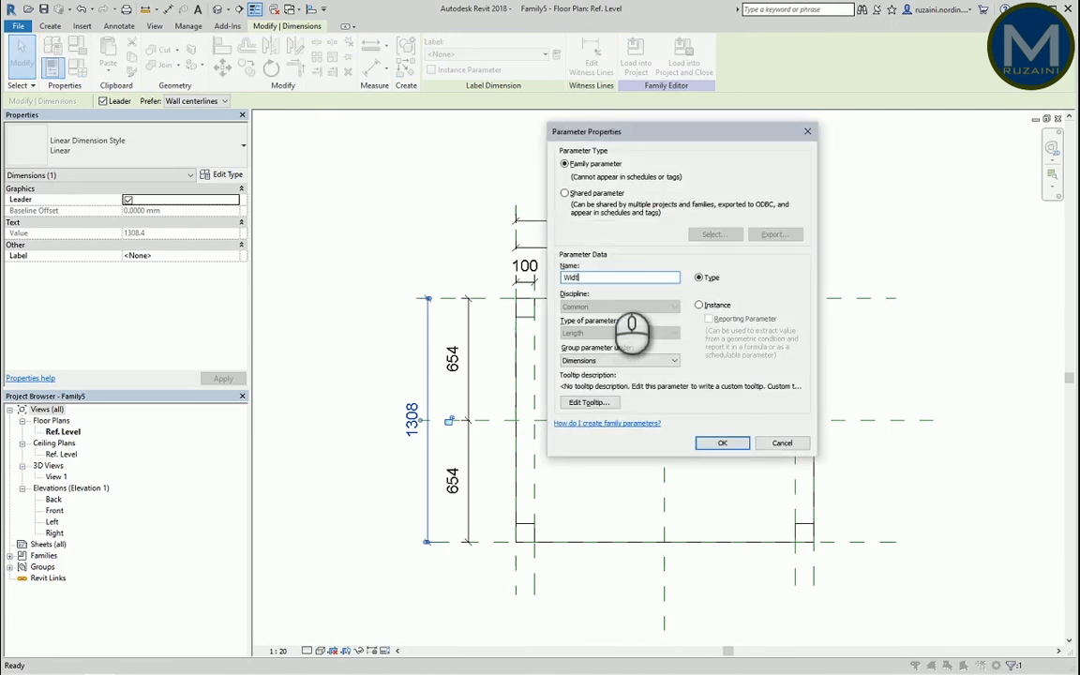
left_click(724, 443)
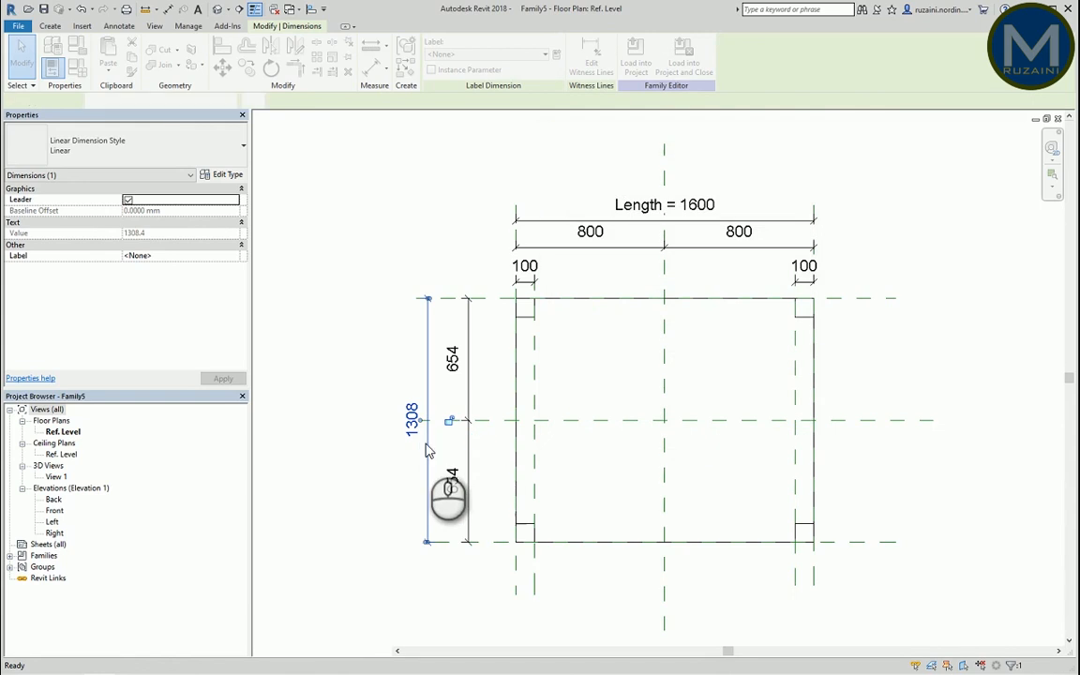
left_click(393, 544)
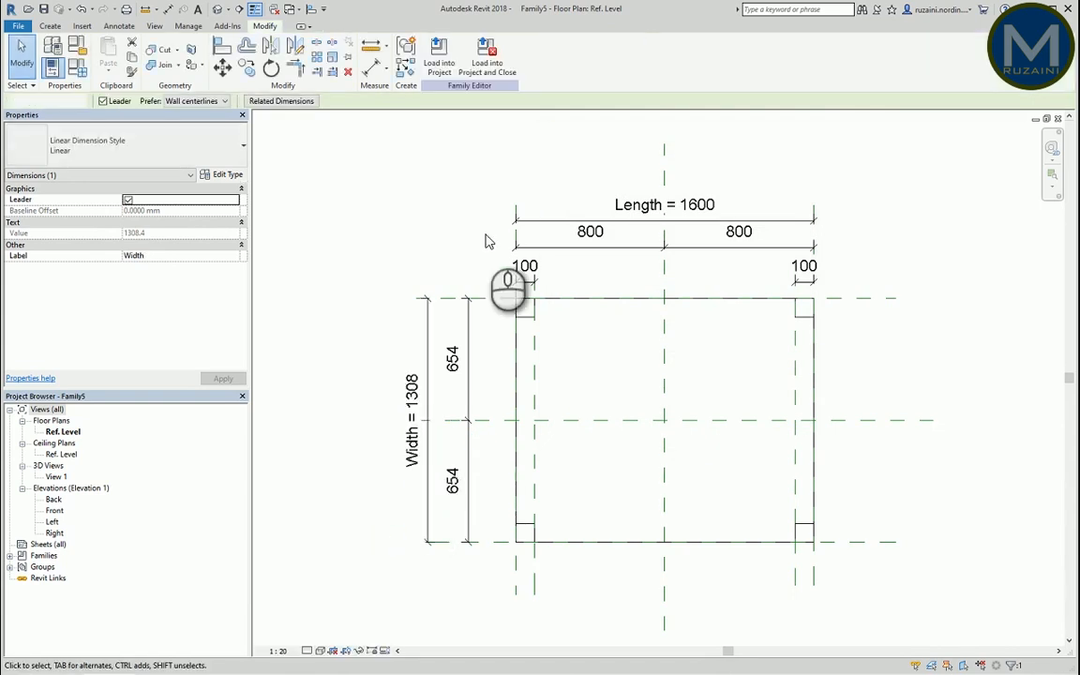
Set the NumberOfLegs formula to Length / 600mm in the family types and apply it
scroll(626, 391, "down", 1)
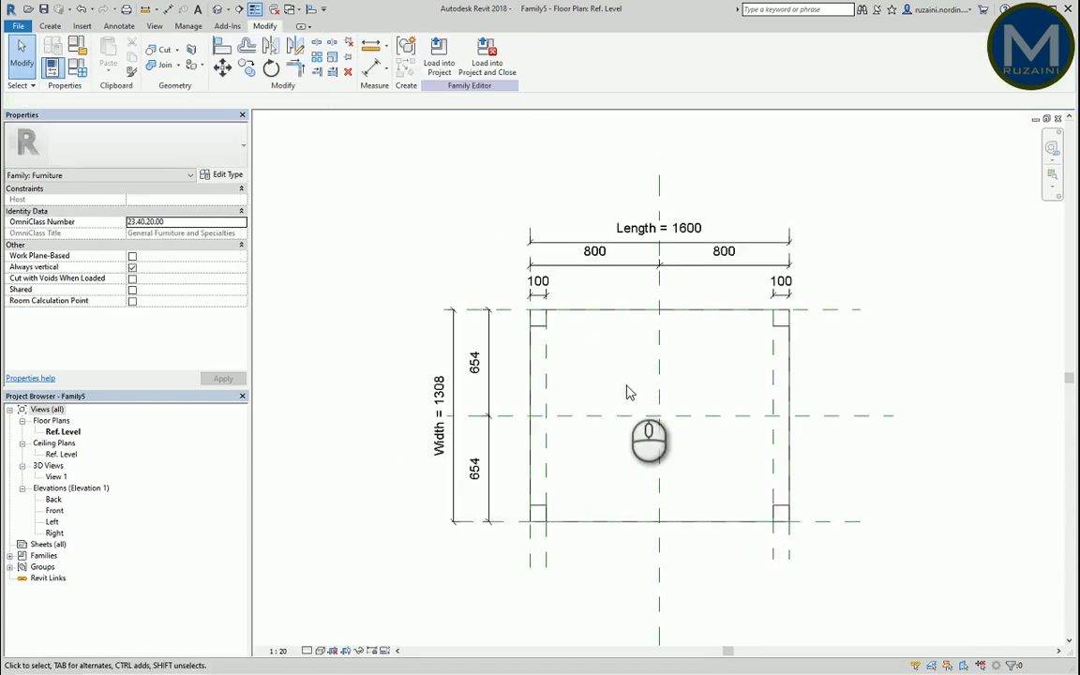
left_click(77, 73)
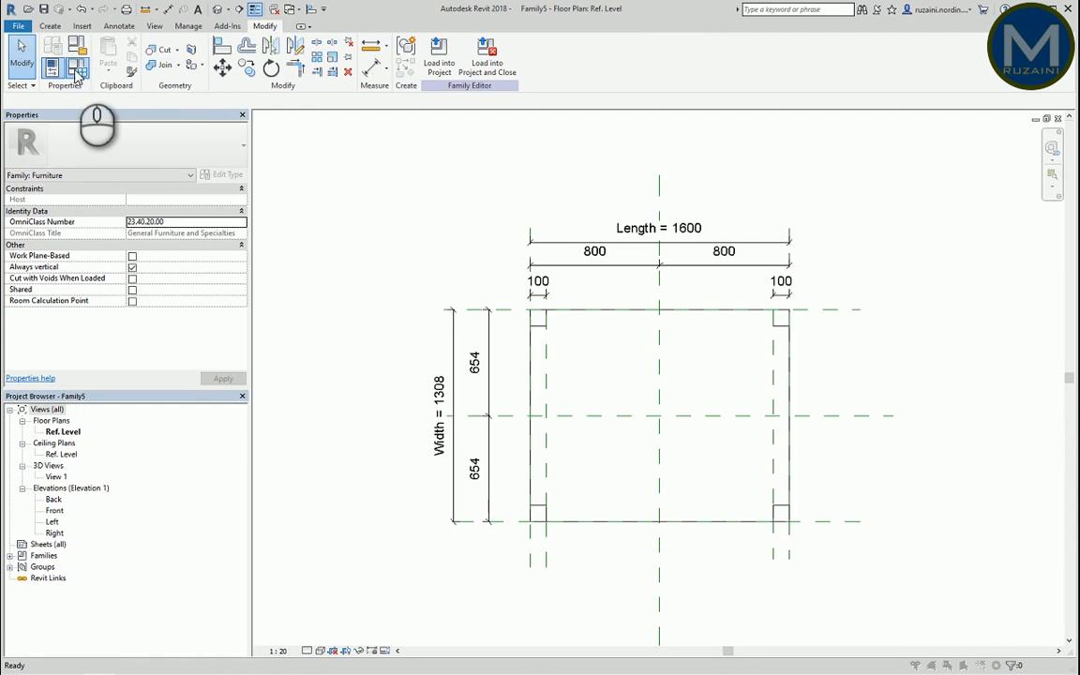
left_click_drag(626, 48, 367, 173)
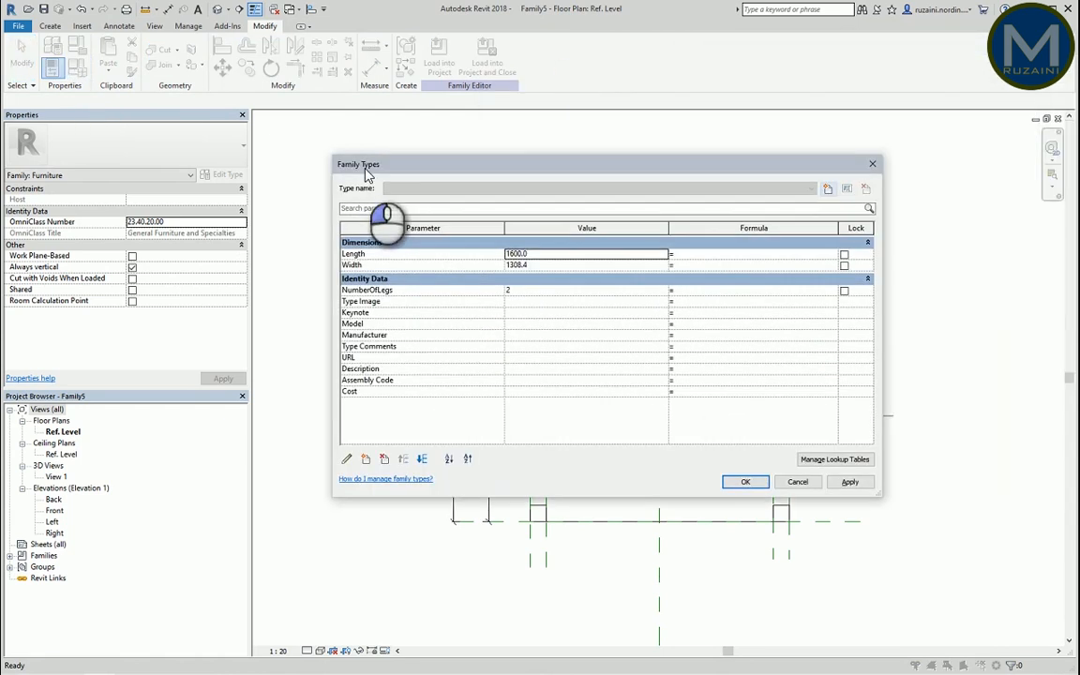
left_click(705, 294)
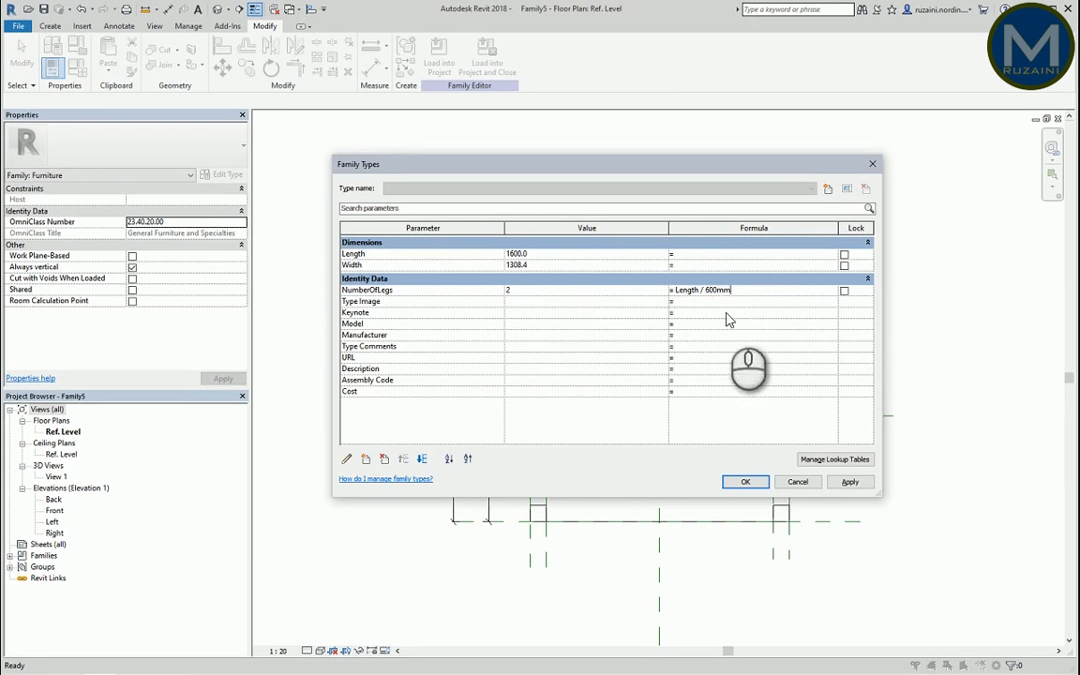
left_click(750, 481)
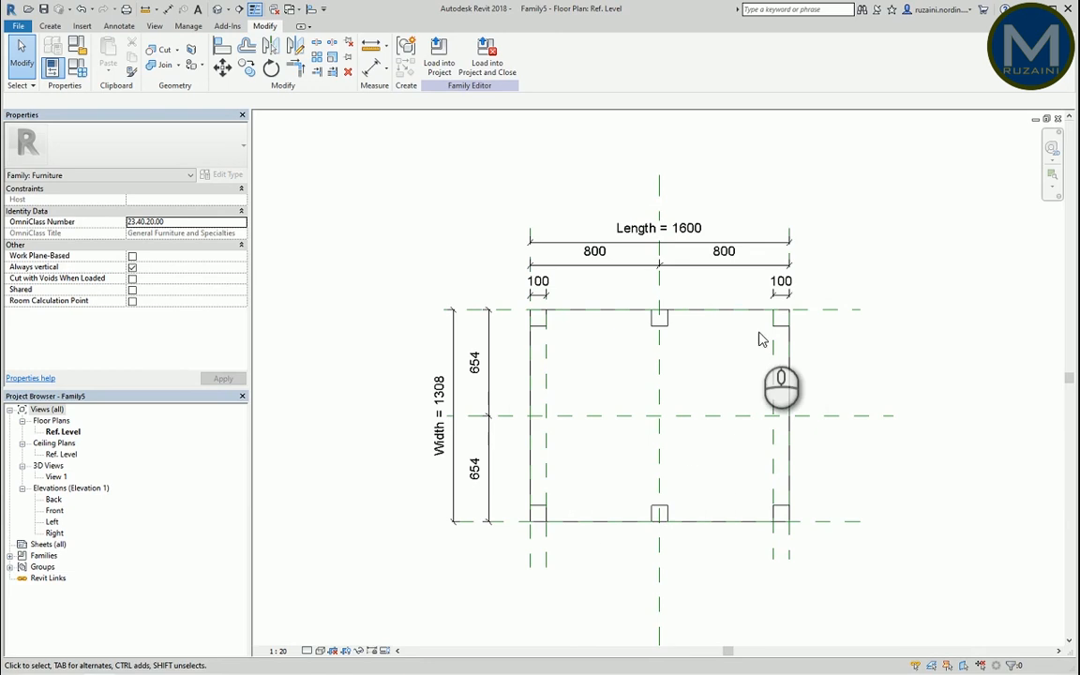
Try a table Length of 3200 and undo the change
left_click(699, 238)
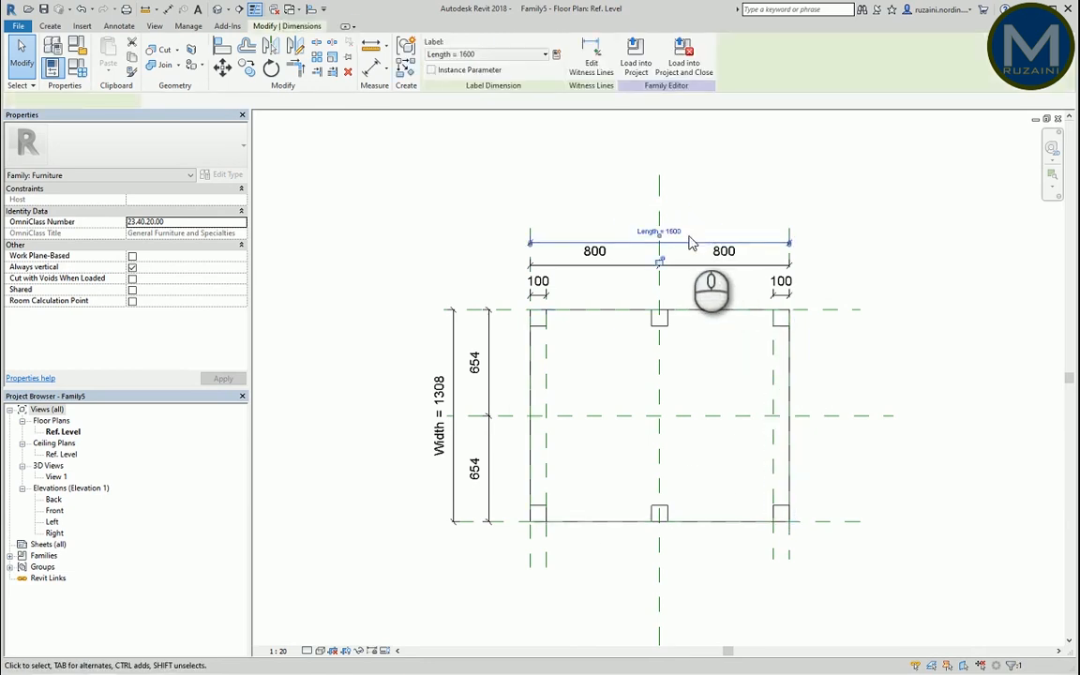
left_click(675, 231)
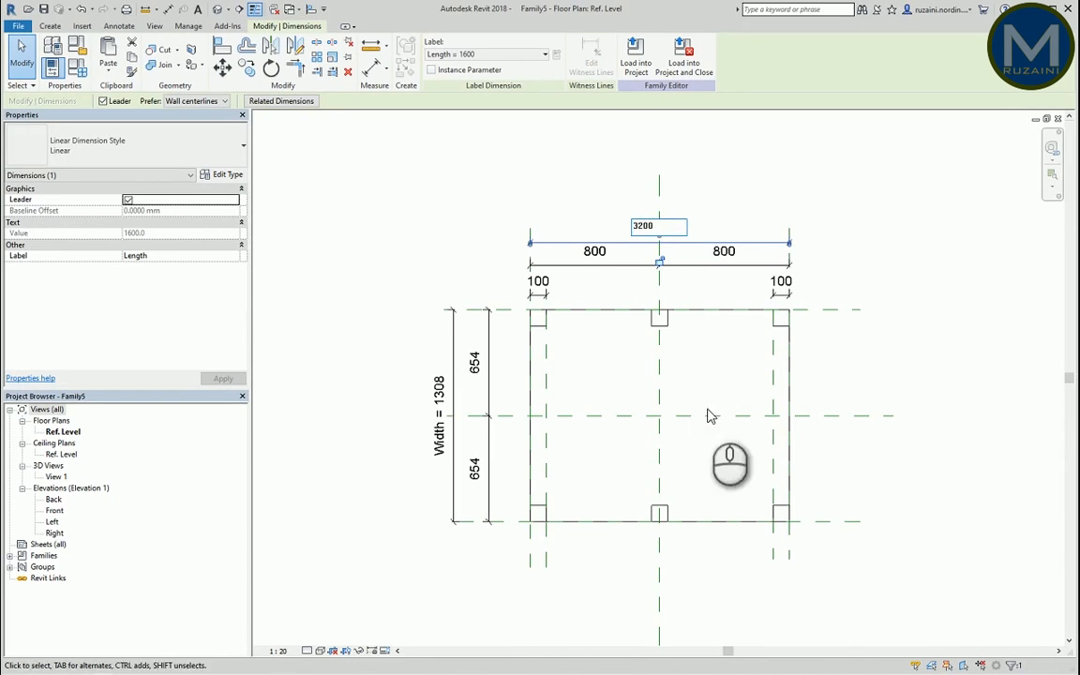
key("Return")
scroll(574, 397, "down", 2)
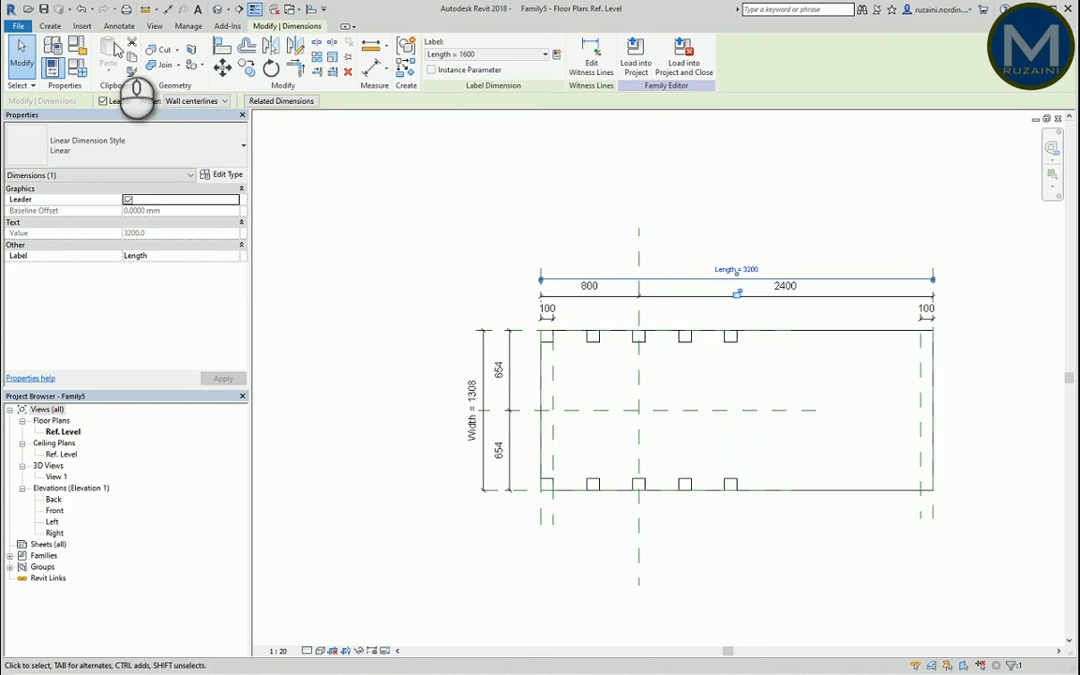
left_click(80, 11)
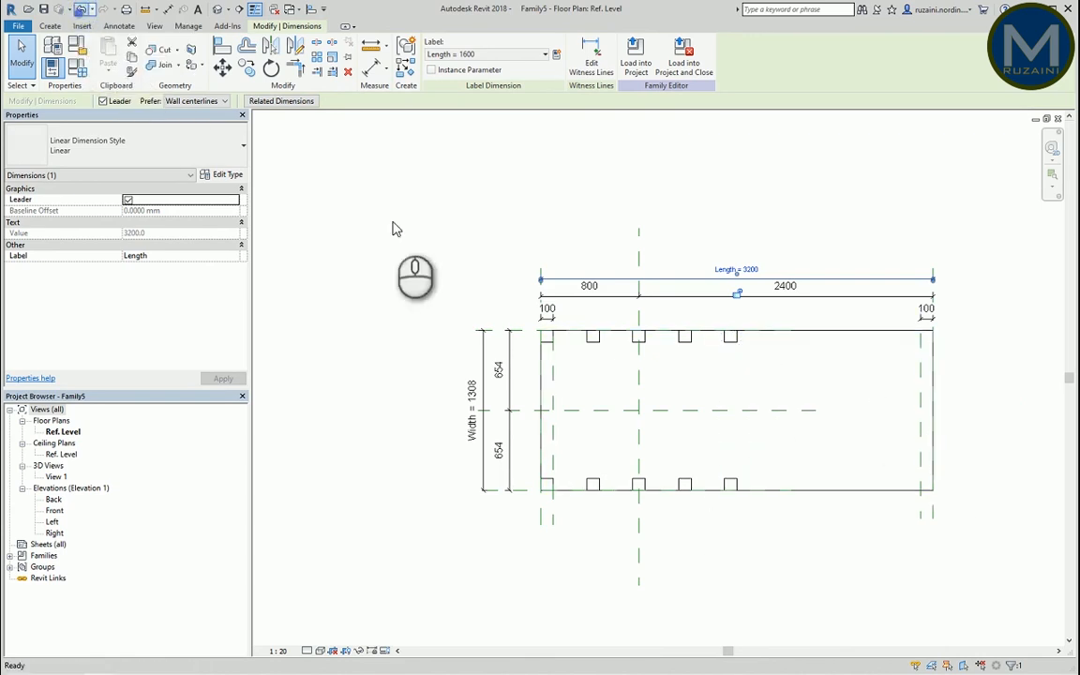
Open the right-end leg group for editing and lock the upper leg's outer edge to the table's right reference plane with Align
left_click(783, 326)
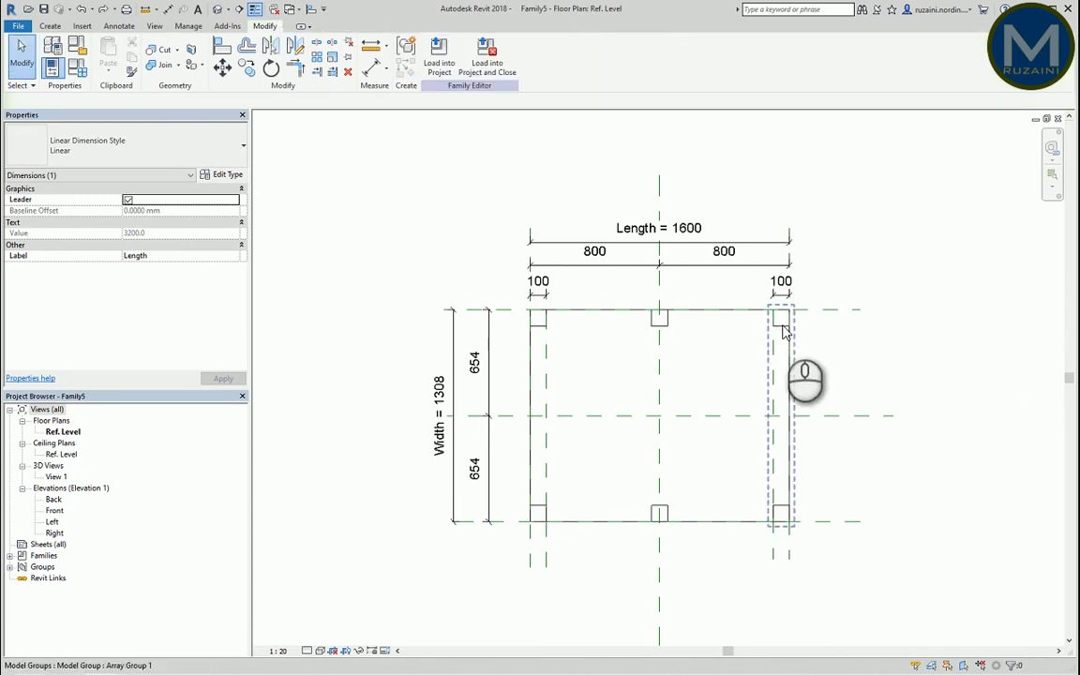
left_click(436, 58)
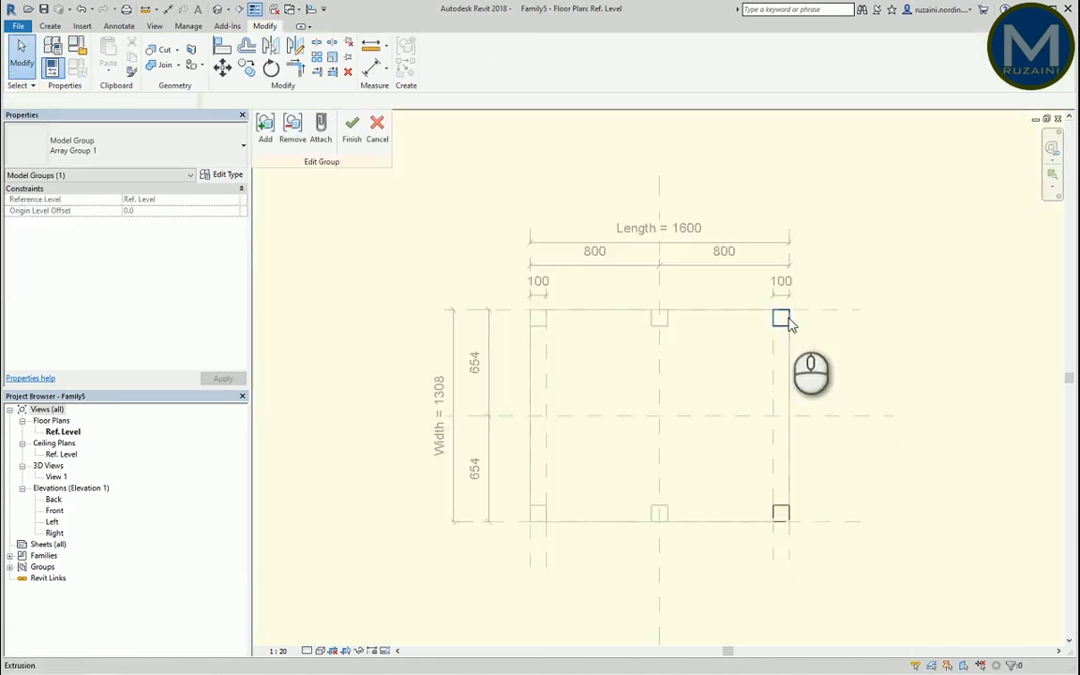
scroll(788, 321, "up", 4)
left_click(224, 47)
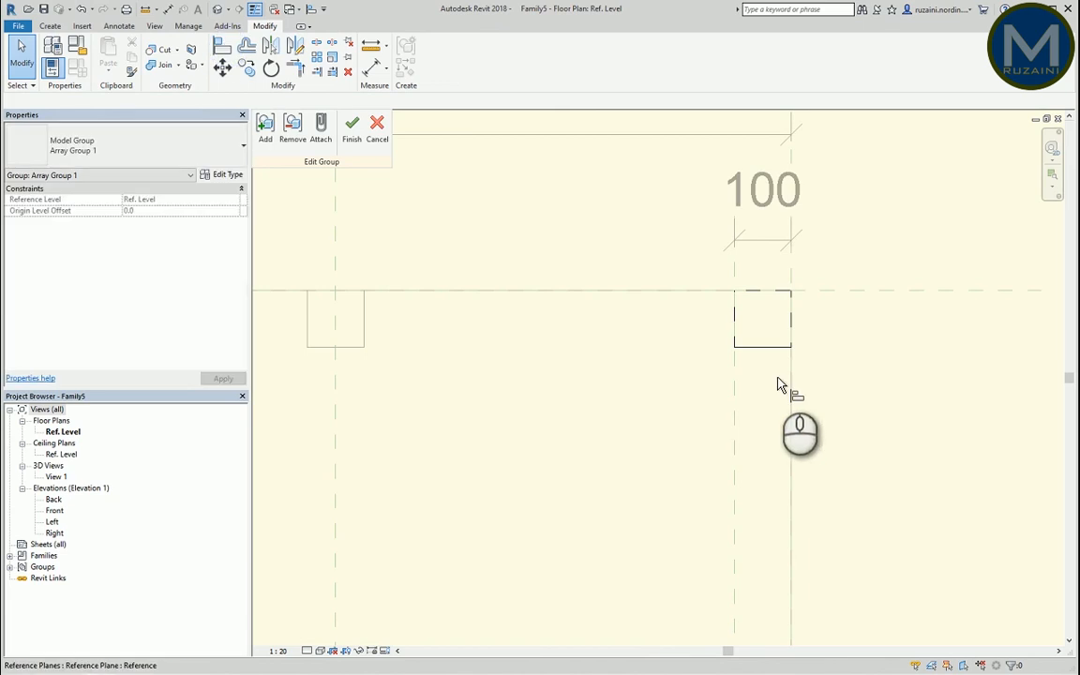
left_click(791, 256)
left_click(790, 319)
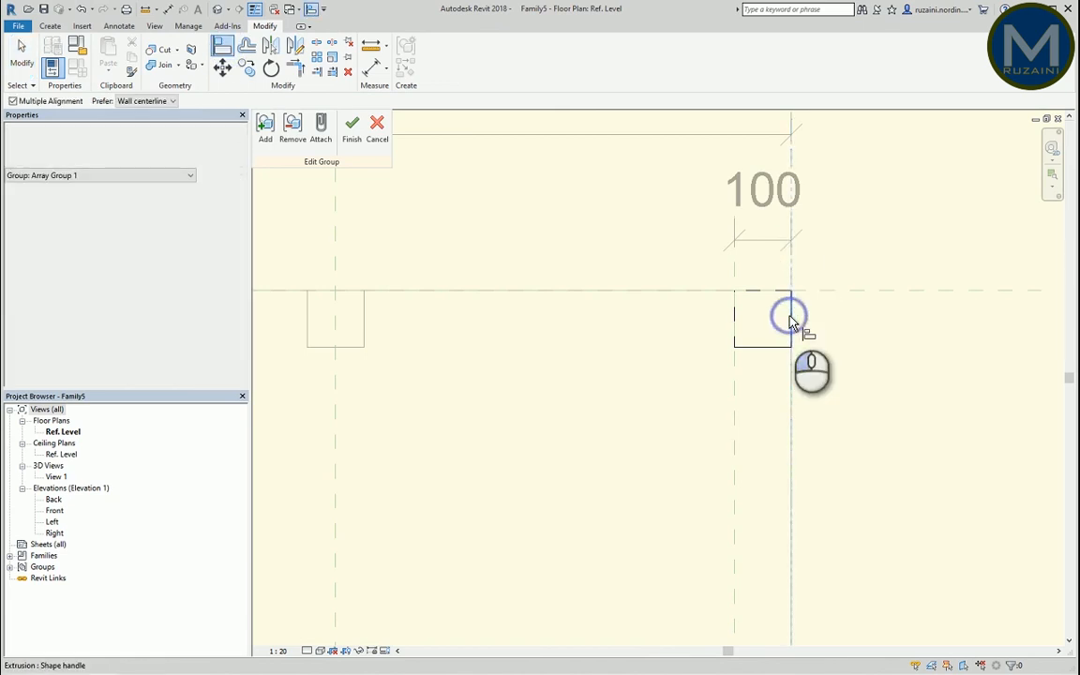
left_click(672, 267)
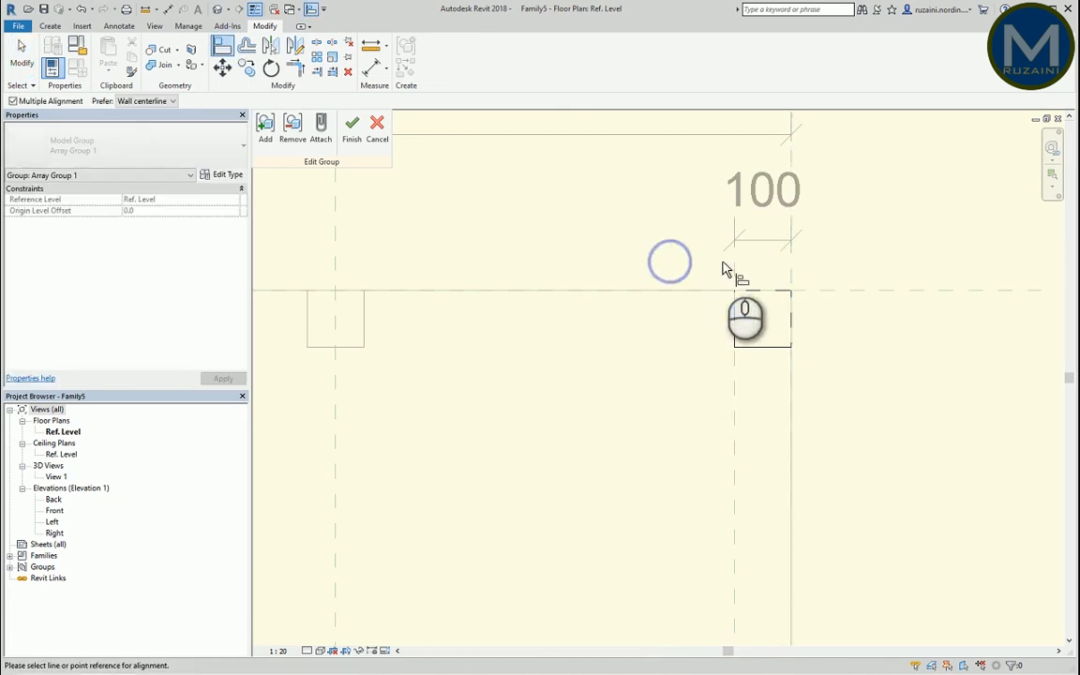
Align and lock the upper right leg's inner edge and top edge to their matching reference planes
left_click(732, 270)
left_click(735, 321)
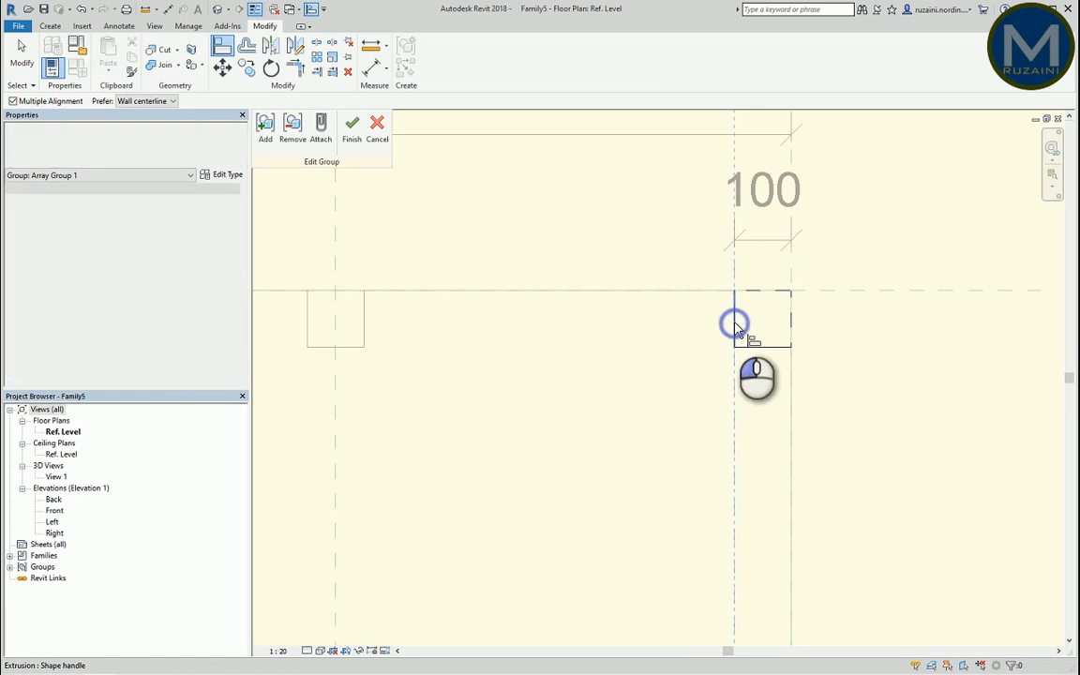
left_click(712, 396)
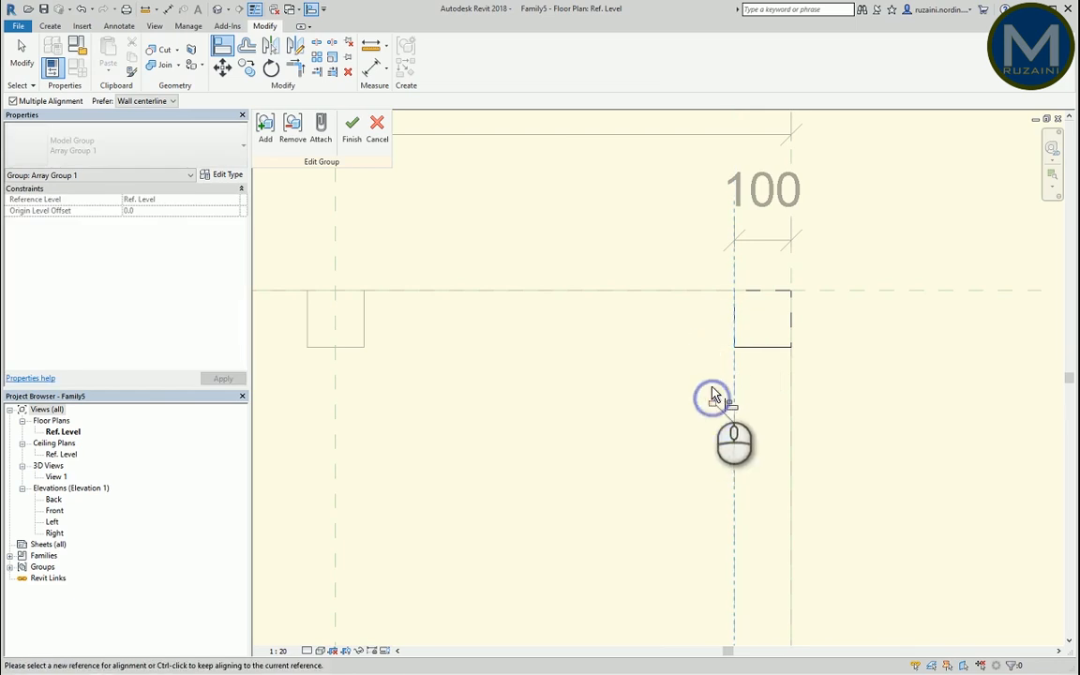
left_click(698, 325)
left_click(827, 293)
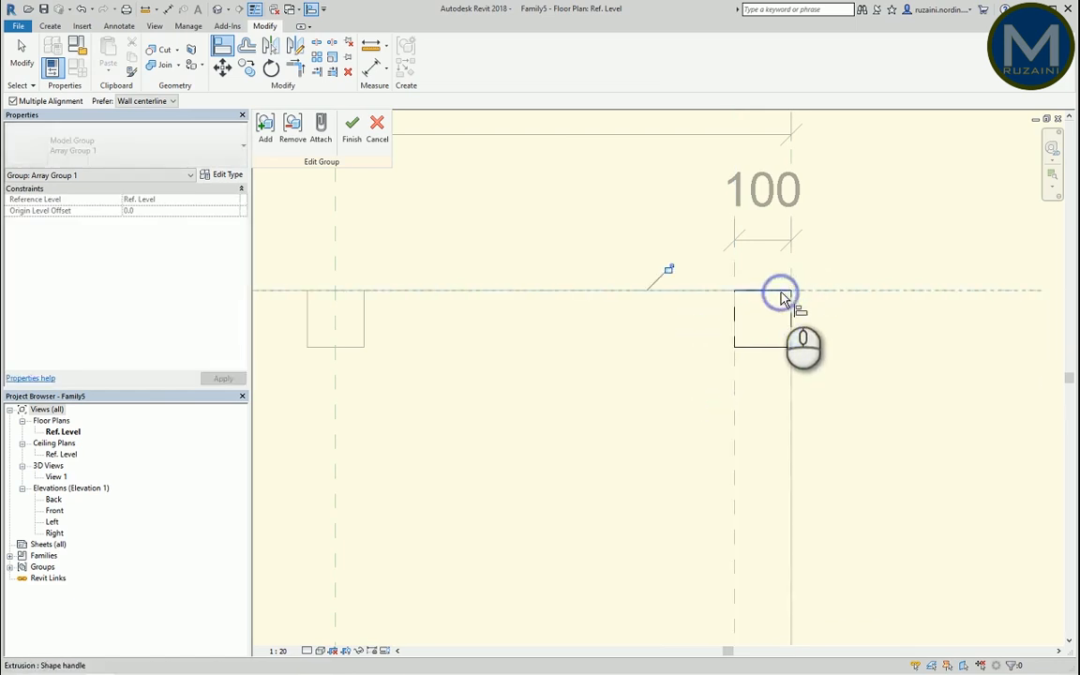
scroll(662, 246, "down", 3)
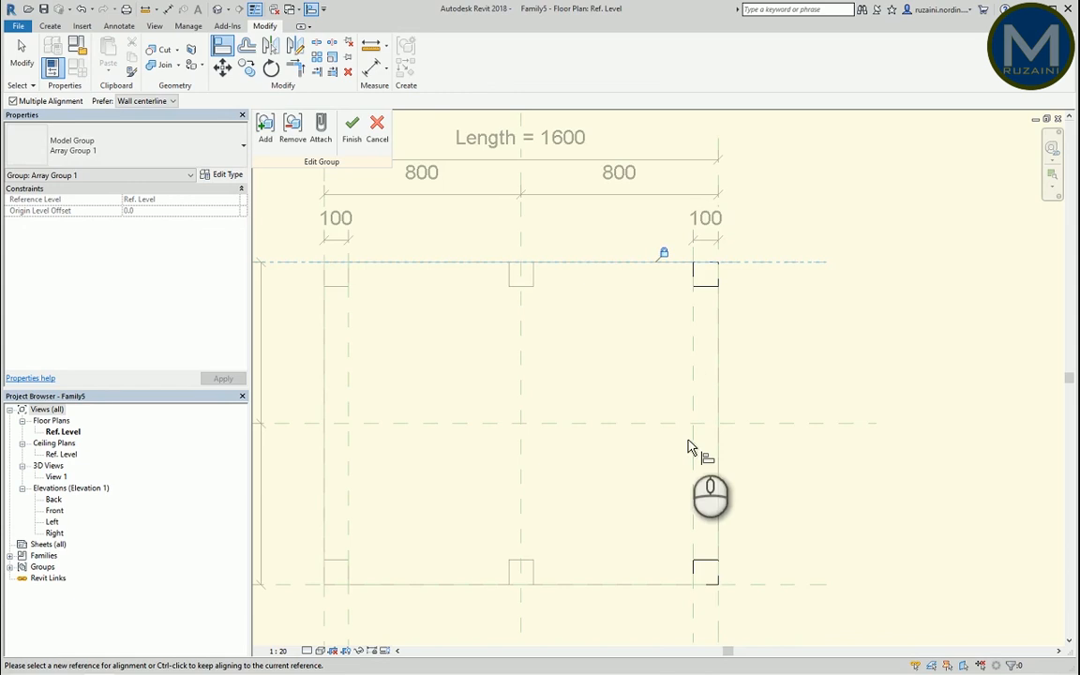
Align and lock the lower right leg's outer and inner edges to the two vertical reference planes at the table's right end
scroll(682, 619, "up", 2)
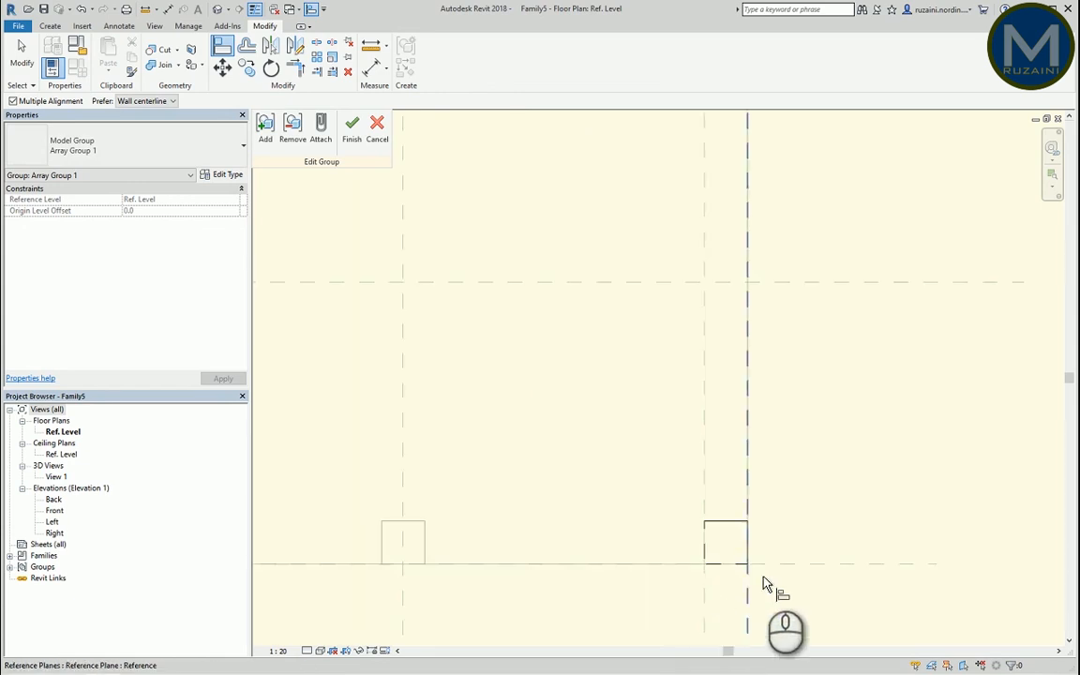
left_click(753, 569)
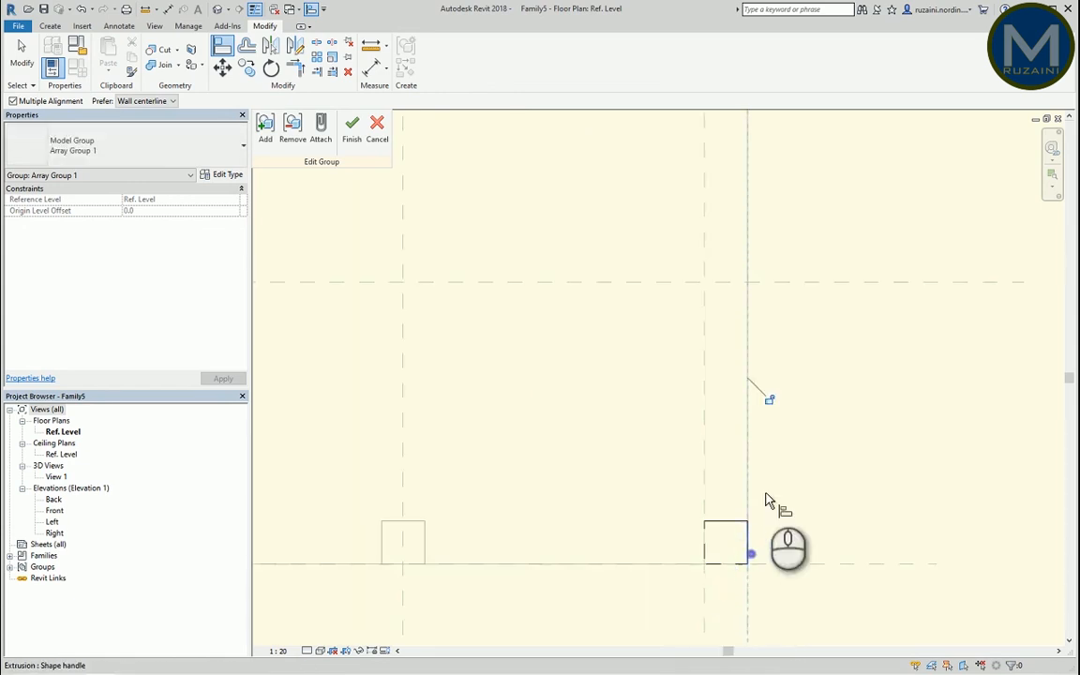
left_click(769, 400)
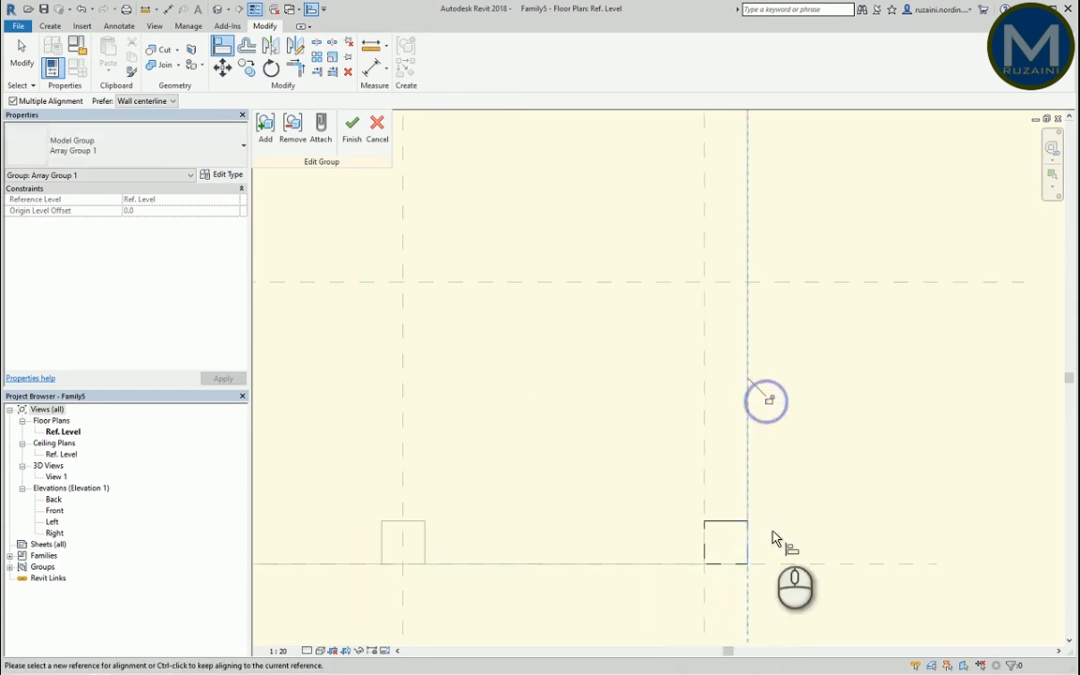
left_click(705, 590)
left_click(710, 555)
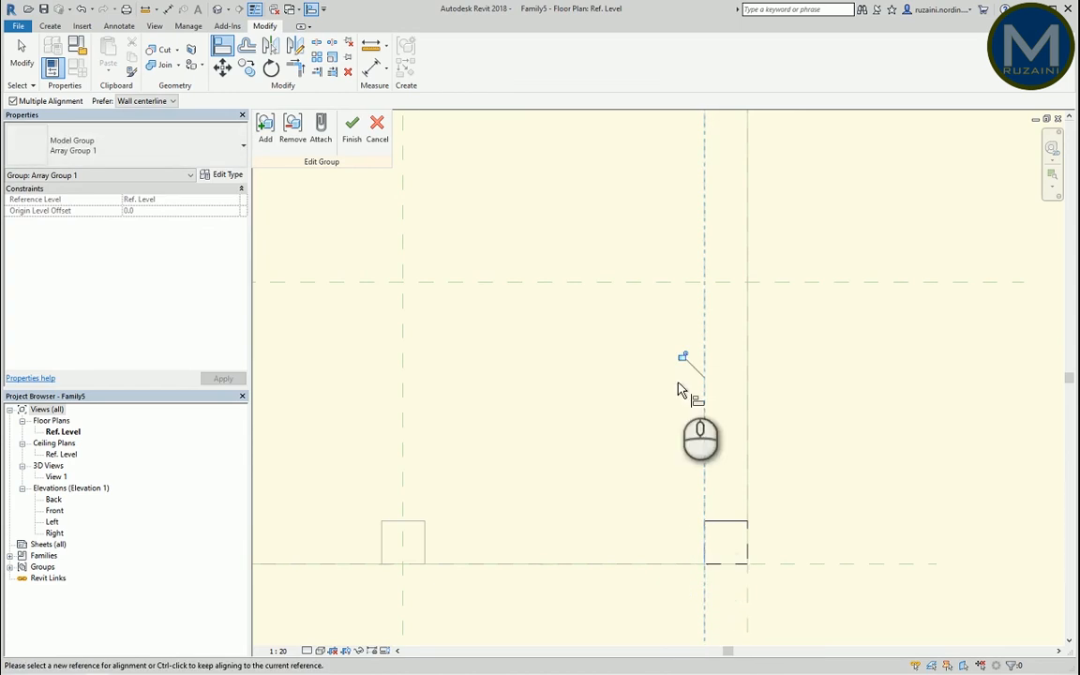
left_click(683, 358)
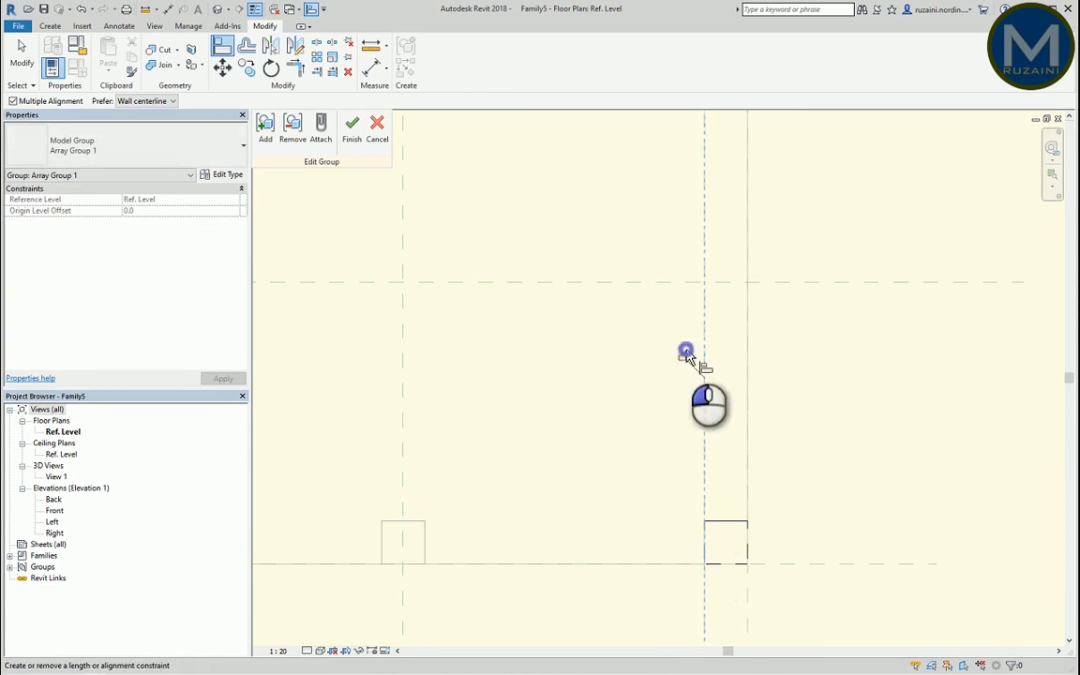
Align and lock the lower right leg's bottom edge to the table's lower reference plane, and finish editing the group
left_click(841, 563)
left_click(734, 566)
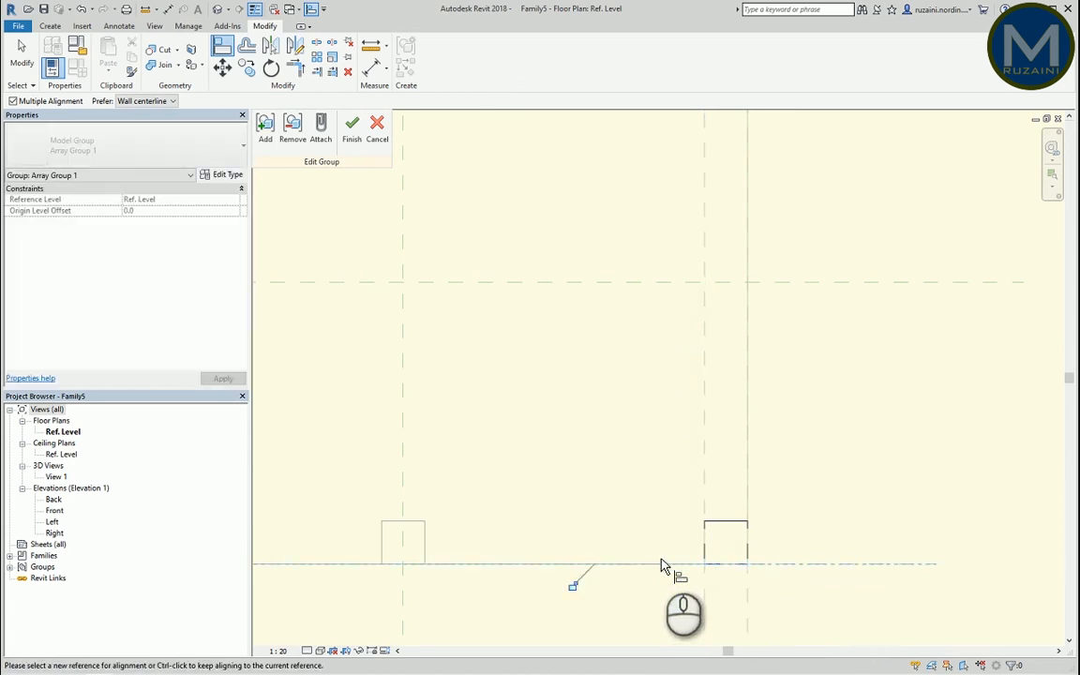
left_click(573, 585)
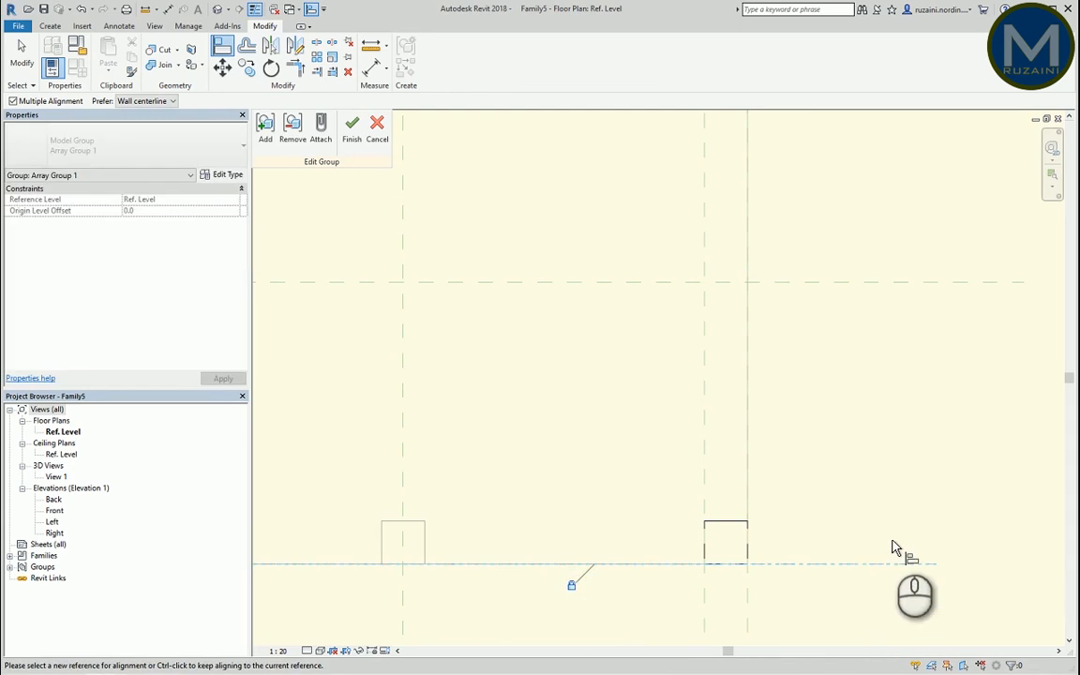
scroll(790, 545, "down", 3)
scroll(441, 236, "up", 4)
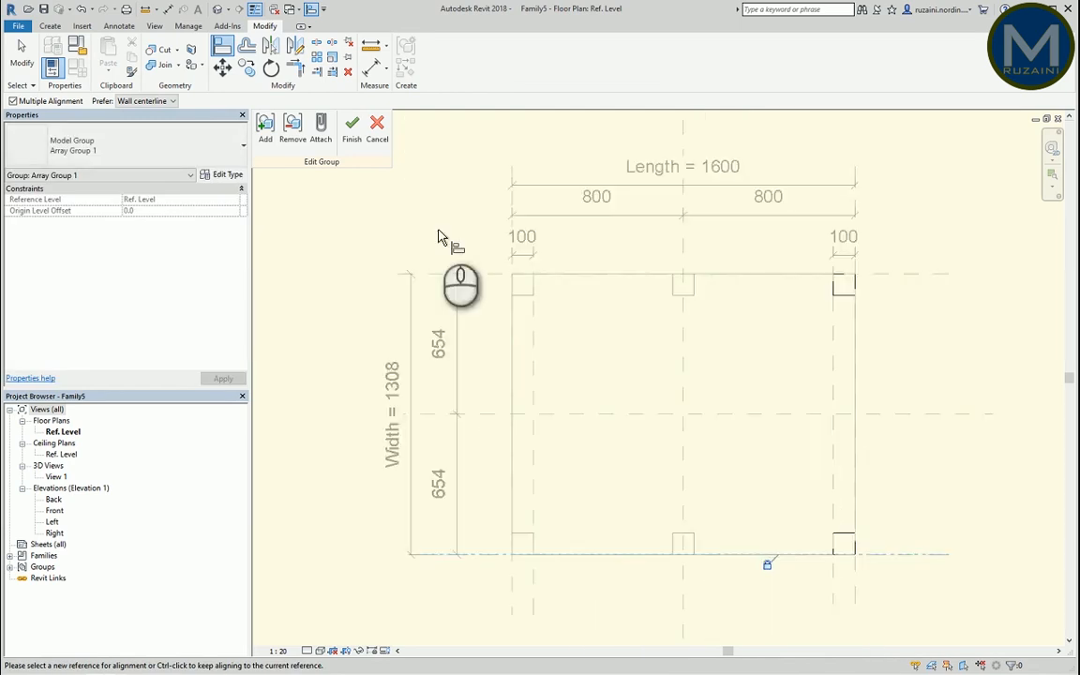
left_click(352, 132)
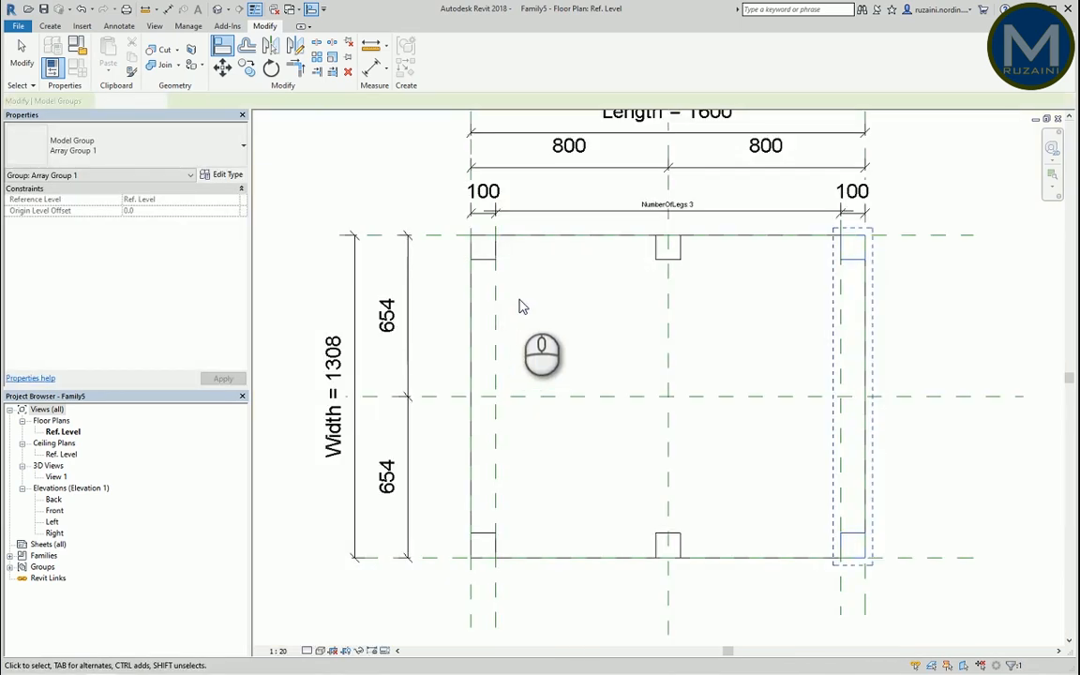
Open the left-end leg group for editing and lock the upper leg's outer edge to the table's left reference plane with Align
left_click(500, 252)
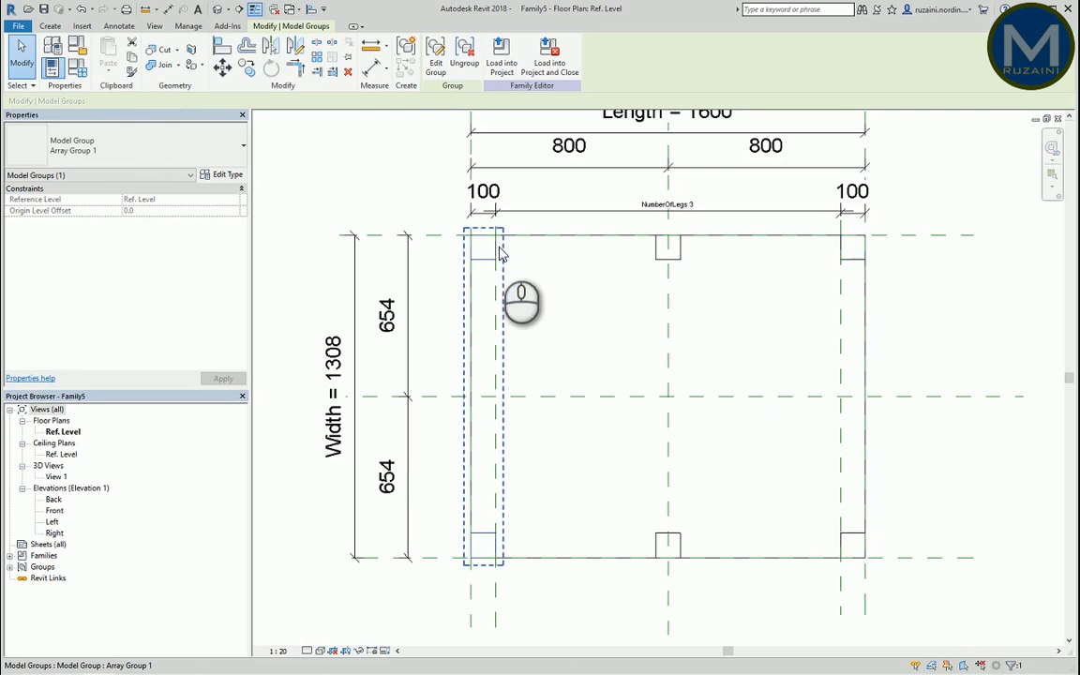
left_click(445, 73)
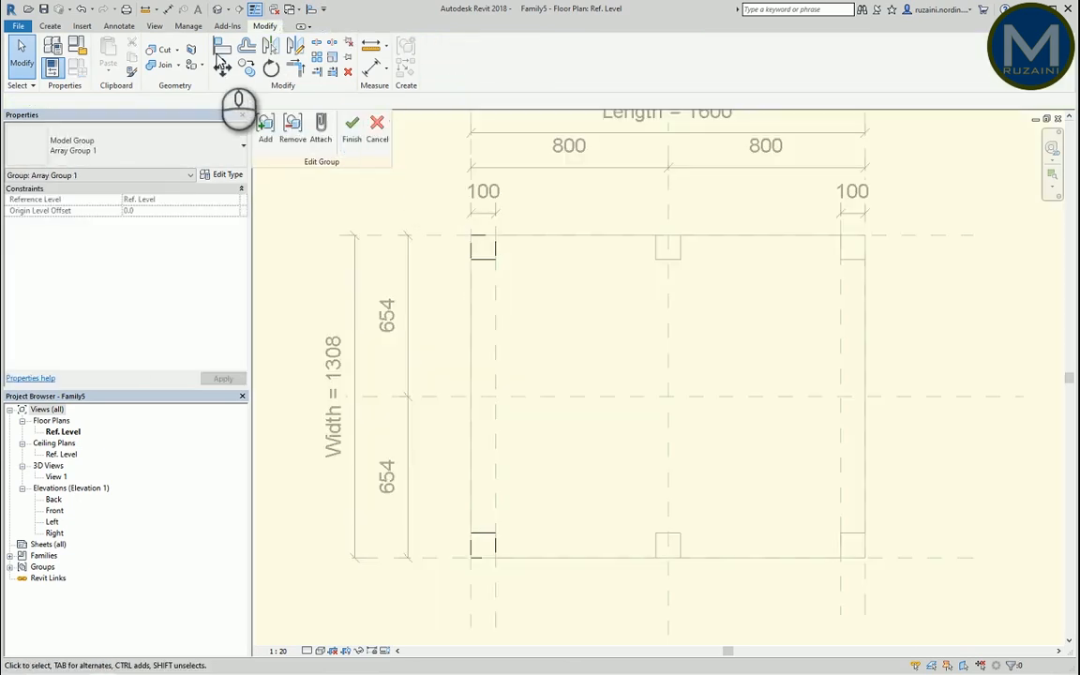
left_click(222, 48)
left_click(462, 279)
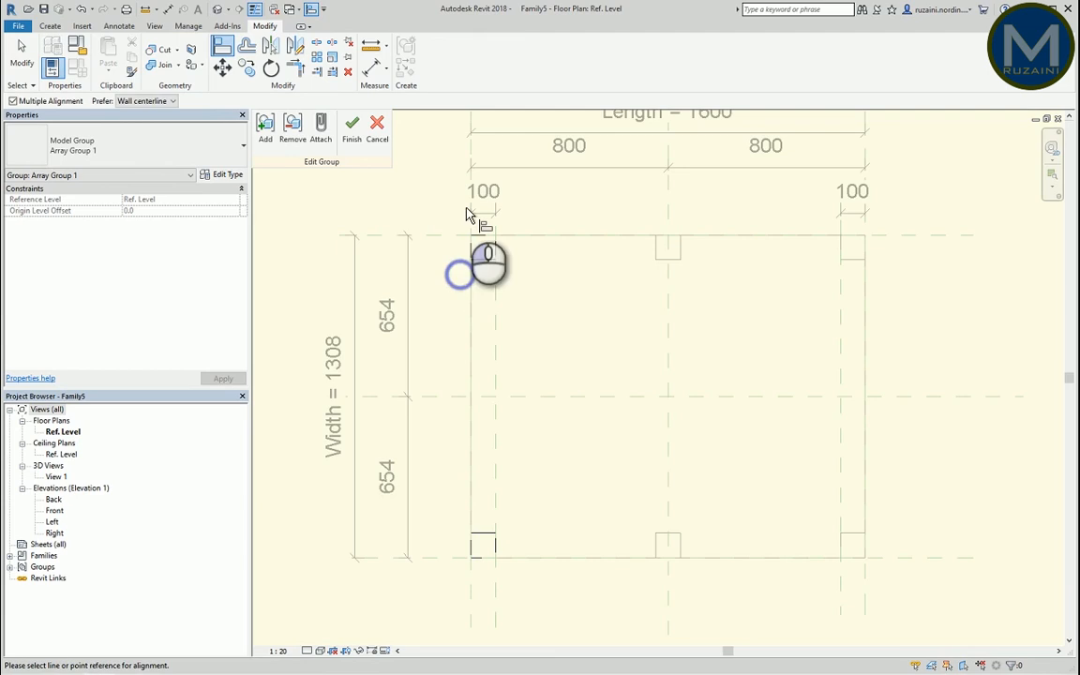
left_click(472, 146)
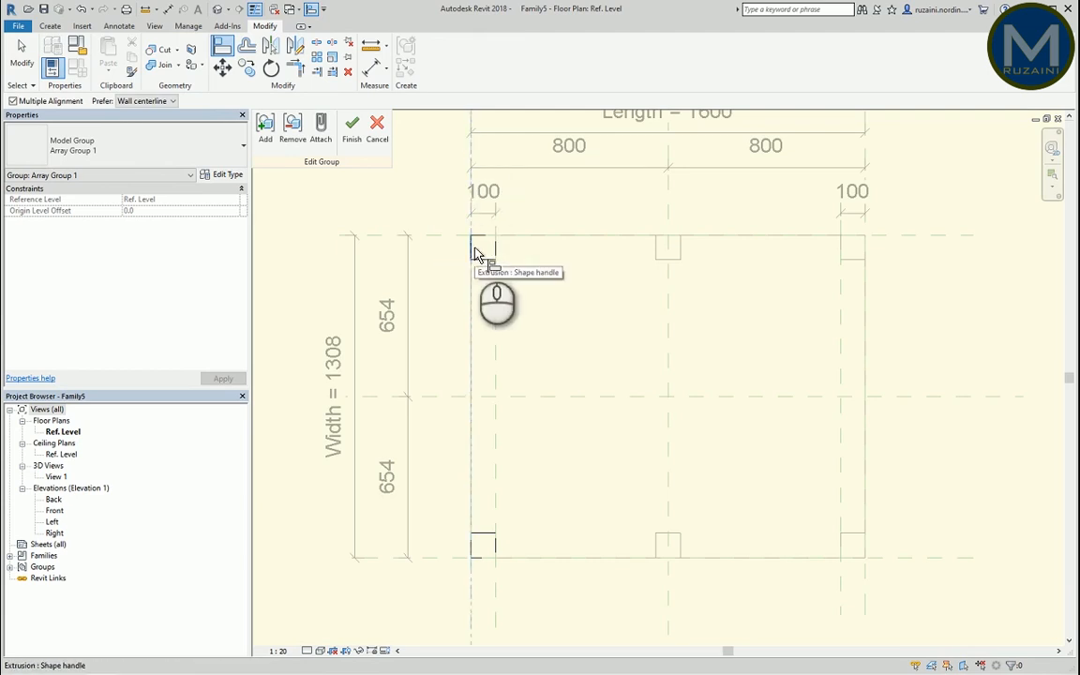
left_click(475, 249)
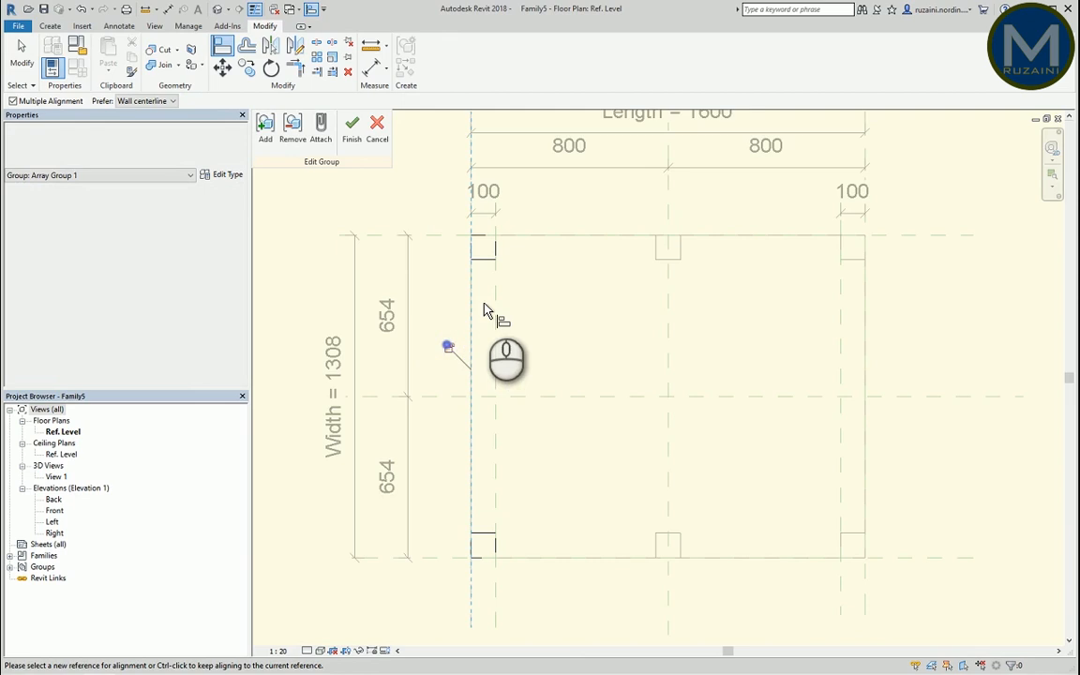
Align and lock the upper left leg's inner edge and top edge to their matching reference planes
left_click(496, 251)
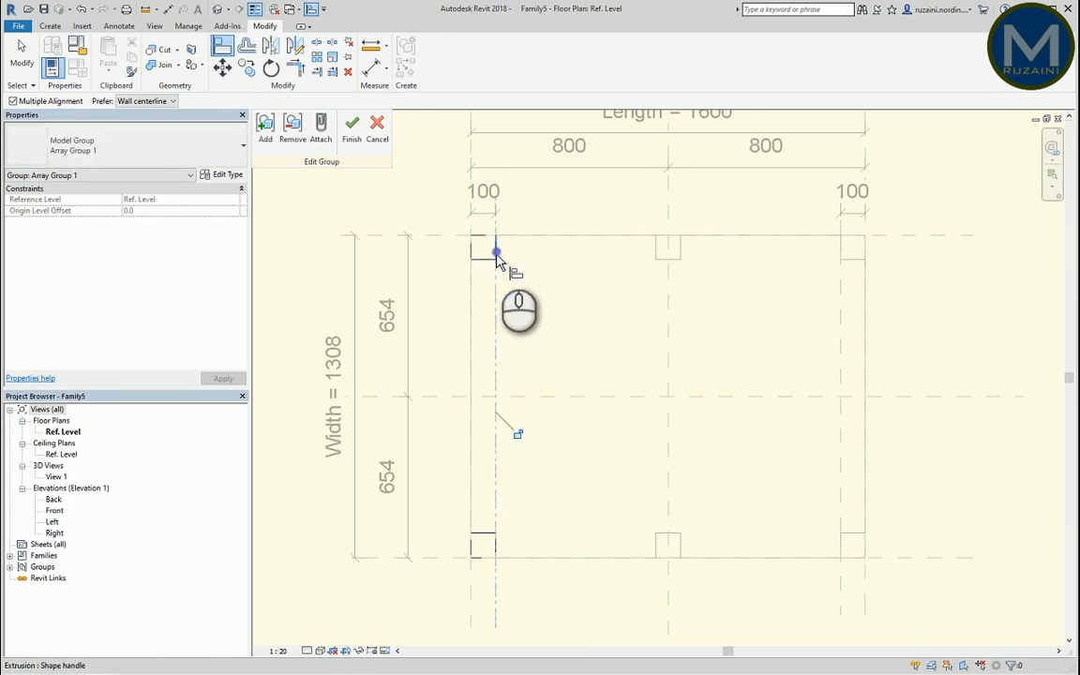
left_click(511, 265)
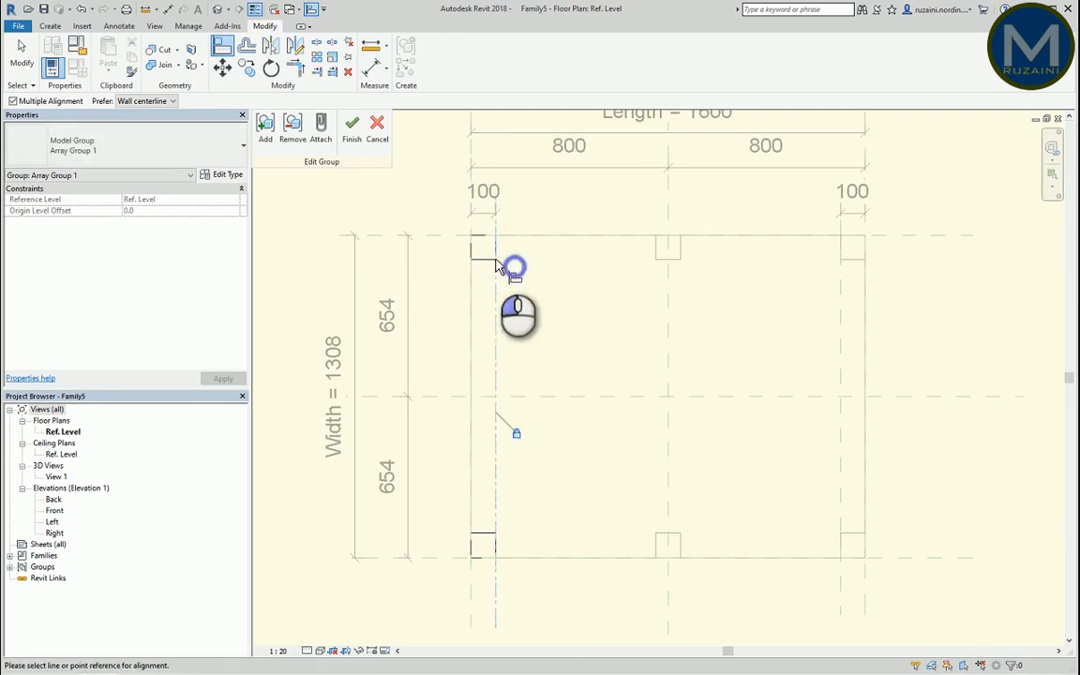
left_click(448, 240)
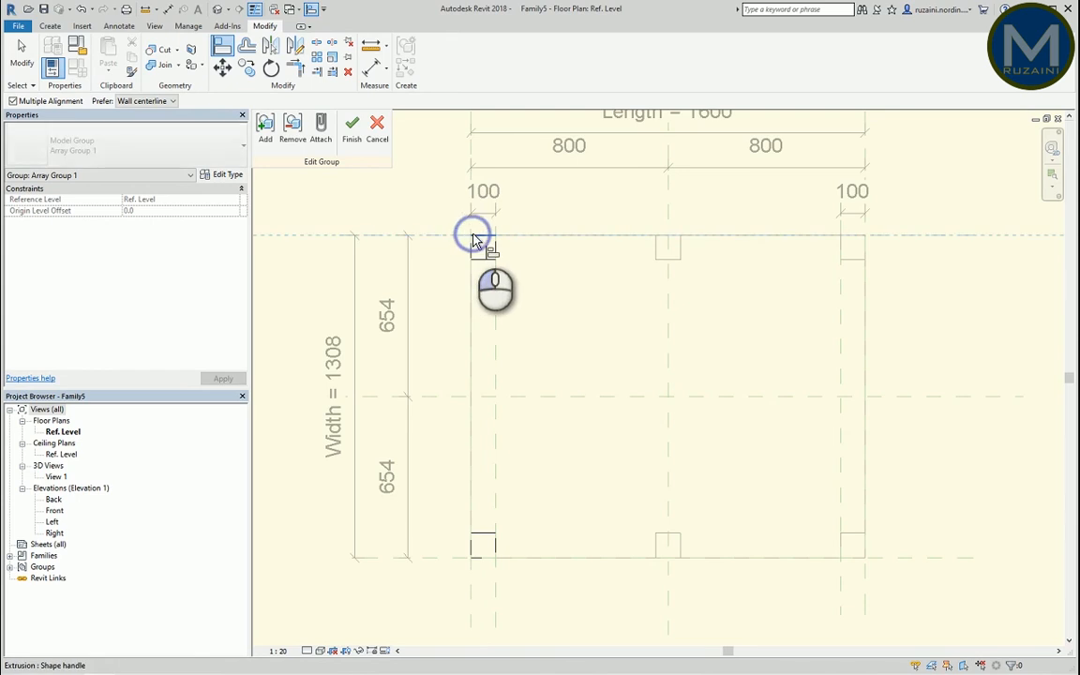
left_click(473, 234)
left_click(681, 213)
Align and lock the lower left leg's bottom edge and inner edge to their matching reference planes
left_click(556, 581)
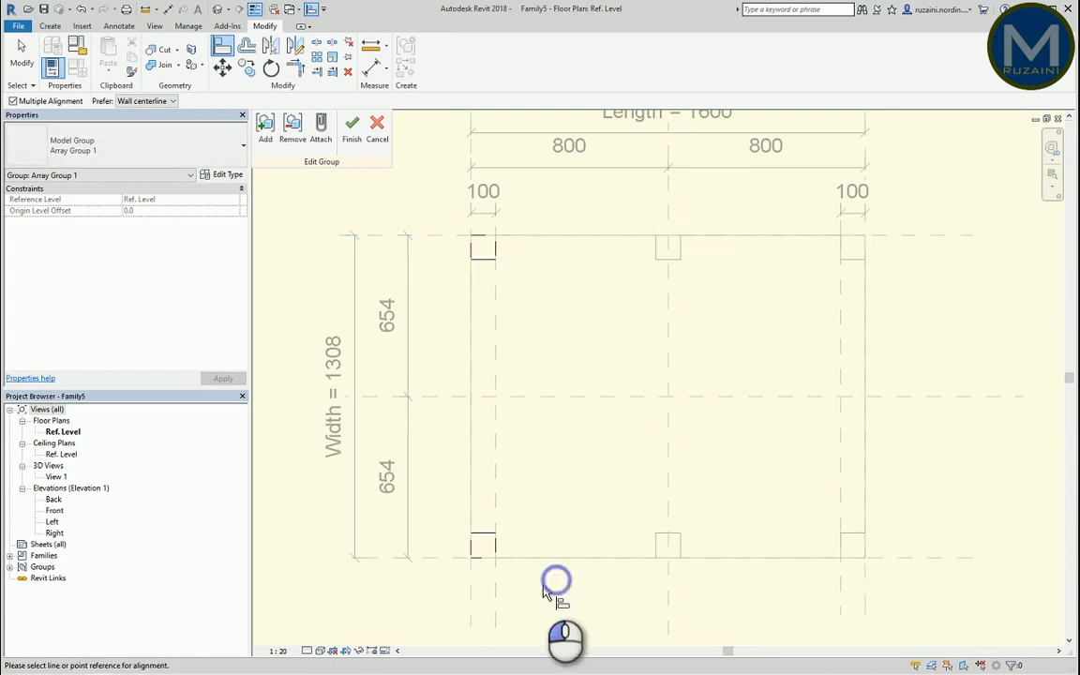
left_click(426, 557)
left_click(474, 557)
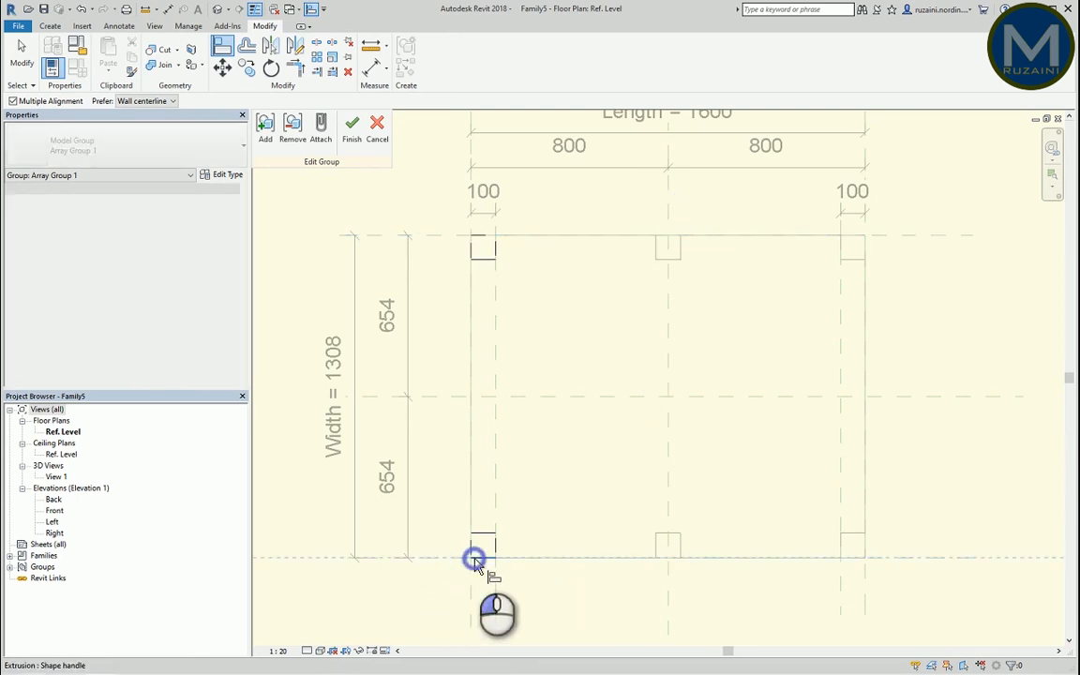
left_click(645, 583)
left_click(549, 602)
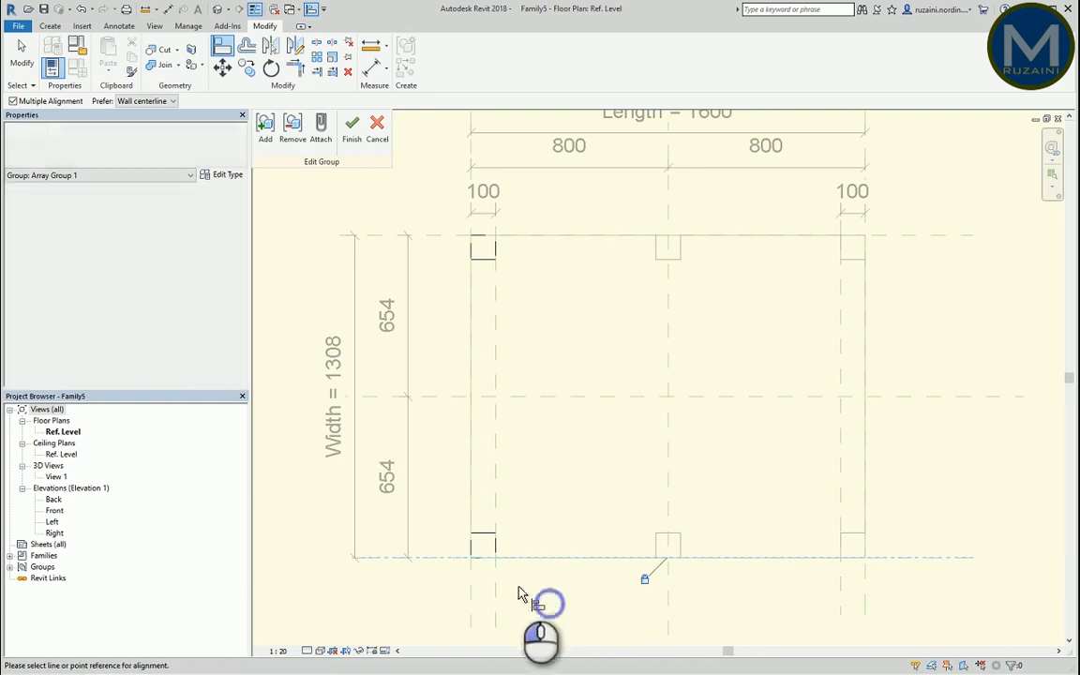
left_click(498, 579)
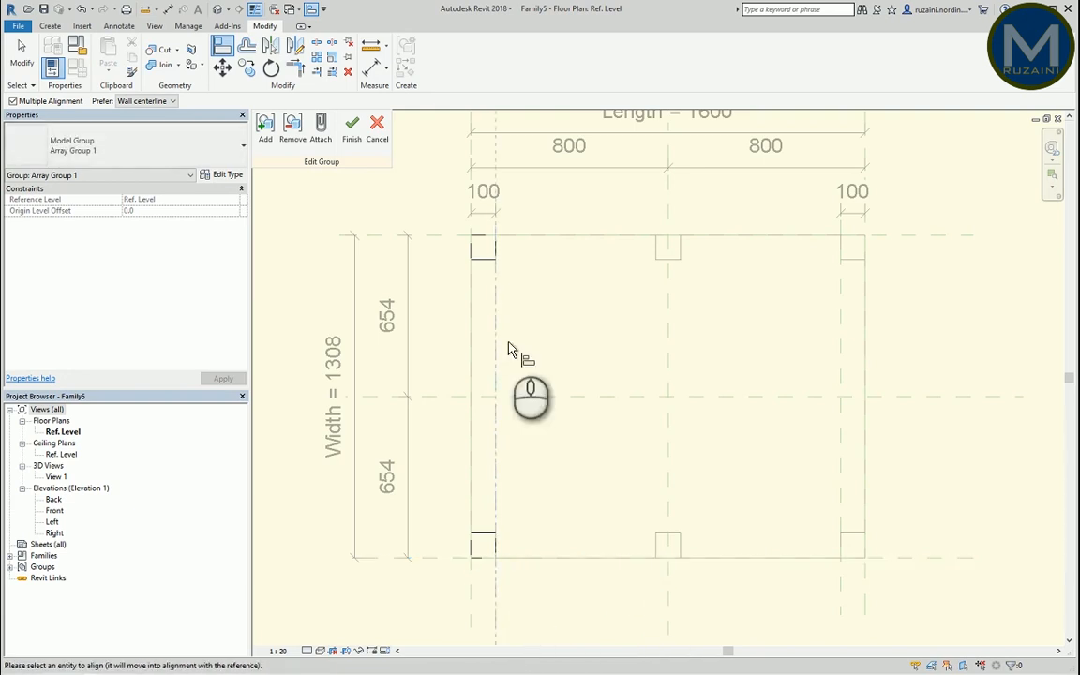
left_click(496, 553)
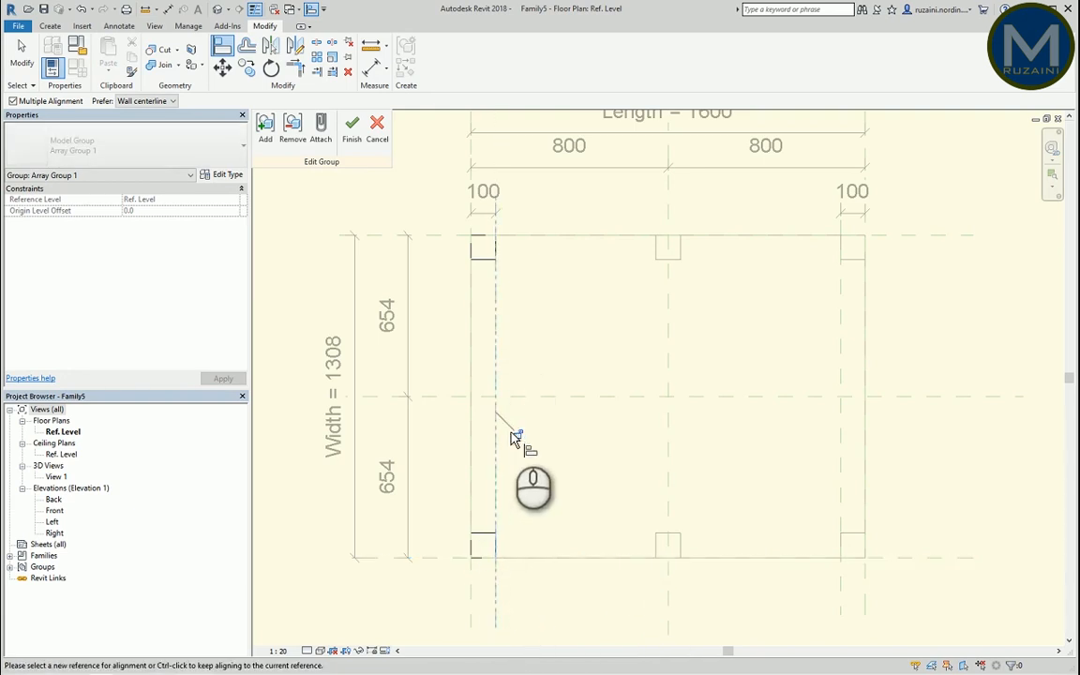
left_click(515, 433)
Align and lock the lower left leg's outer edge to the table's left reference plane, and finish editing the group
left_click(474, 586)
left_click(470, 584)
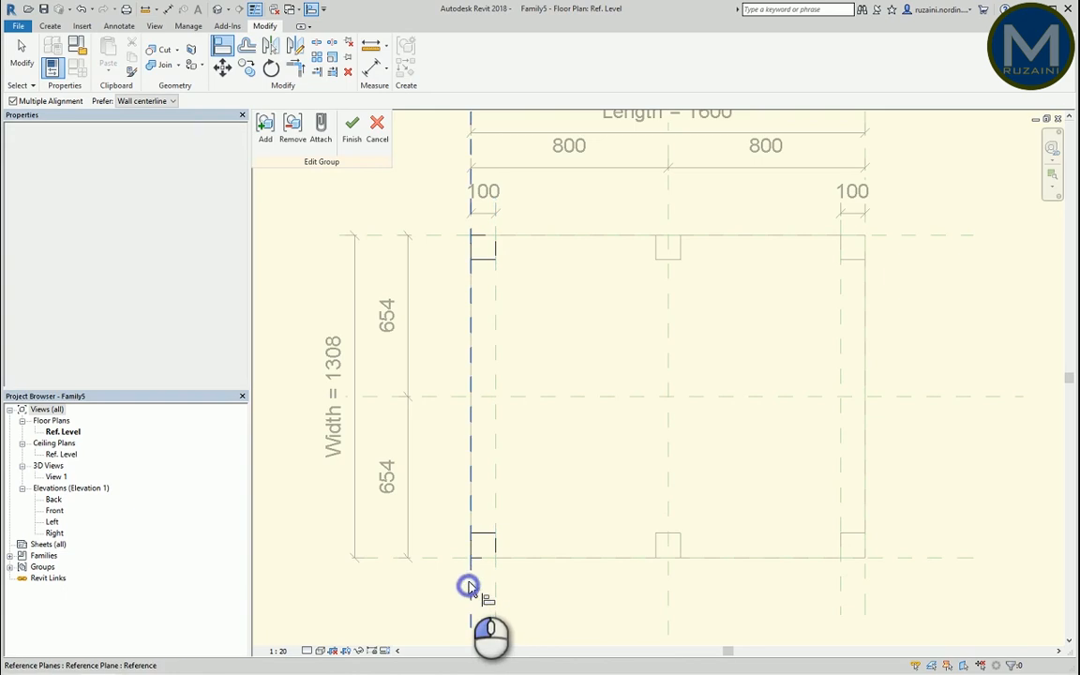
left_click(472, 545)
left_click(447, 352)
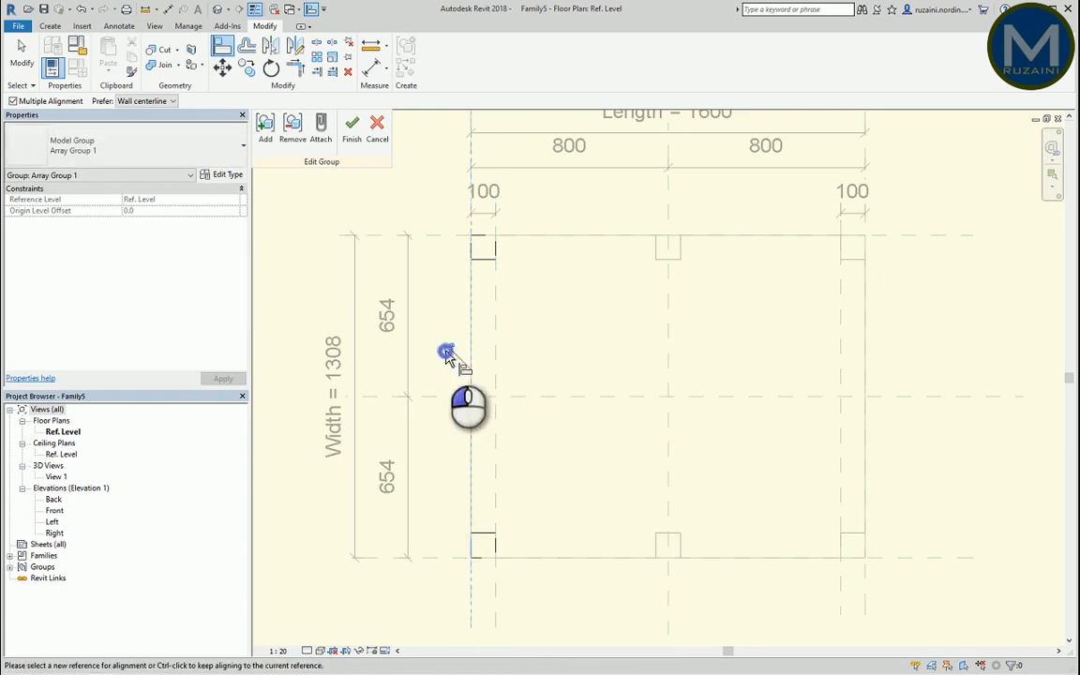
left_click(351, 128)
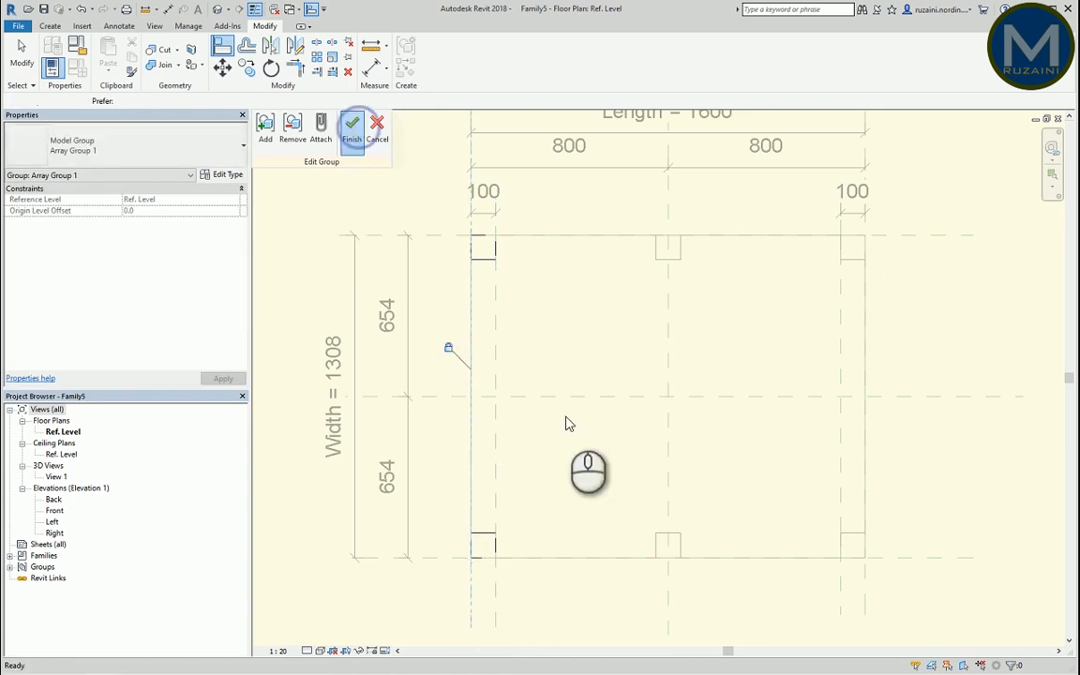
left_click(896, 516)
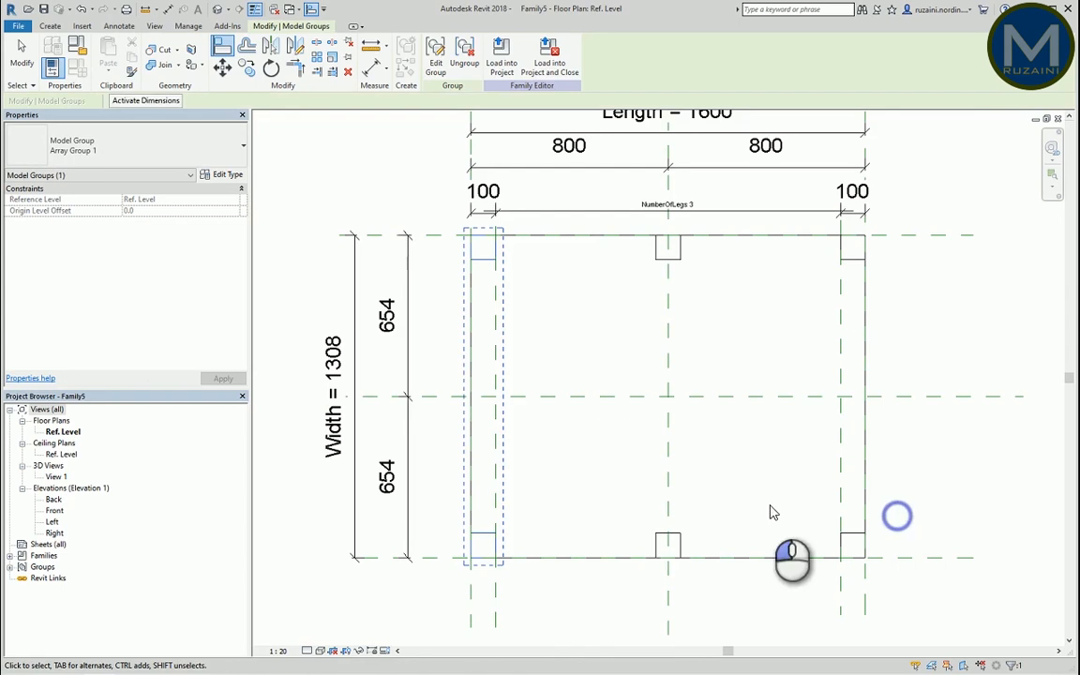
Set the table's overall Length dimension to 3200 in the reference level plan
scroll(617, 473, "down", 2)
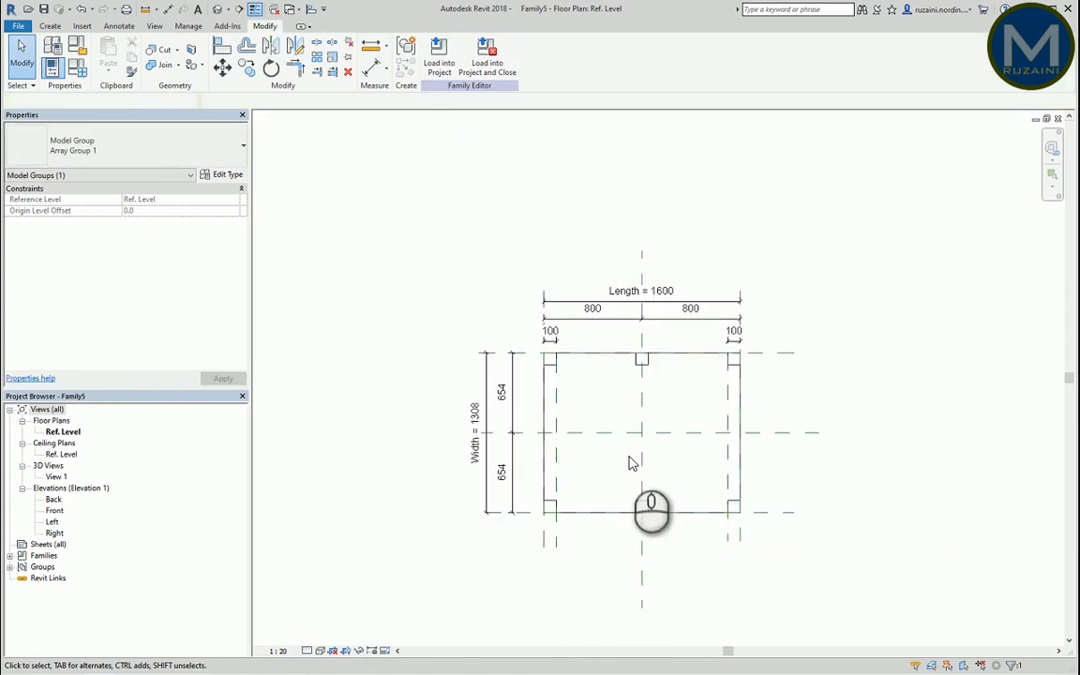
left_click(672, 298)
left_click(665, 290)
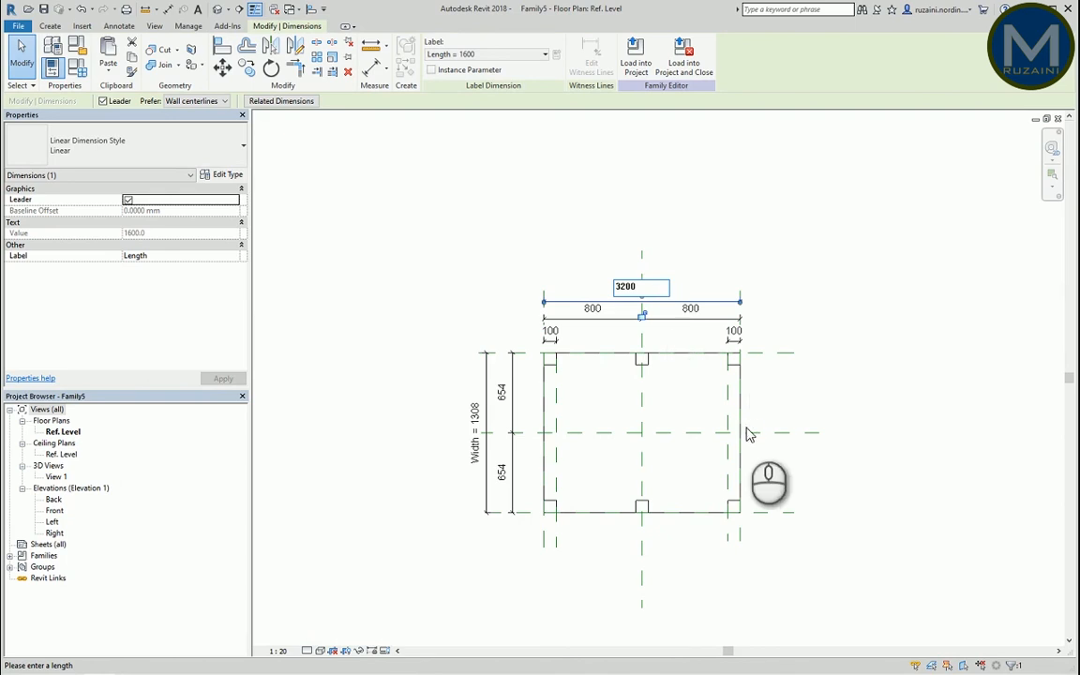
key("Return")
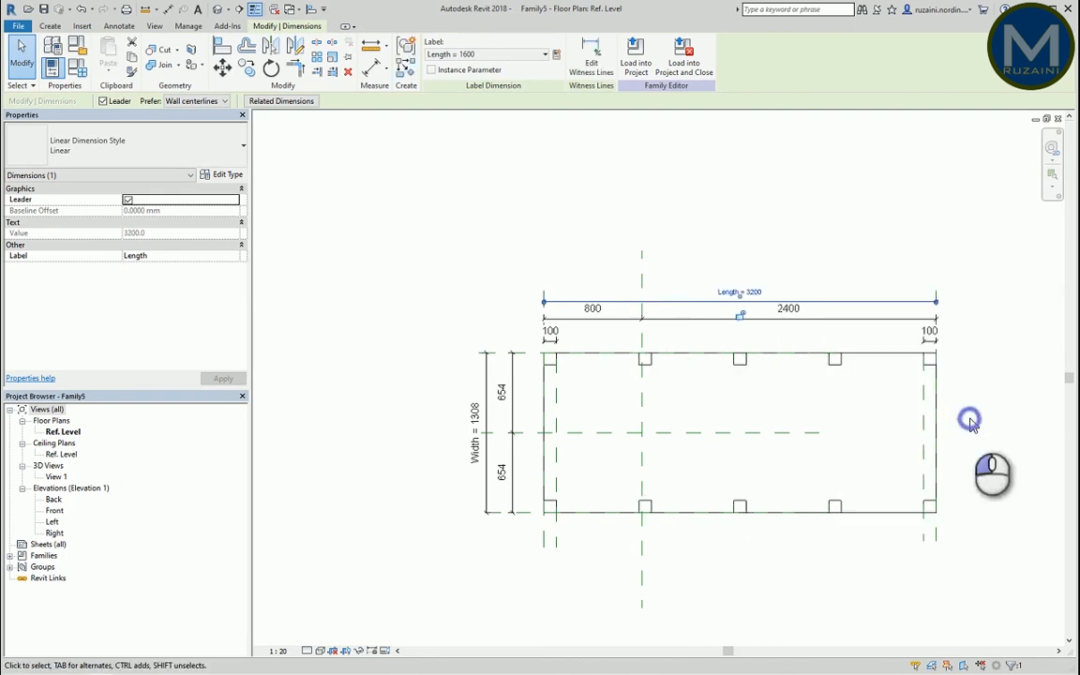
left_click(970, 422)
scroll(600, 365, "down", 2)
scroll(619, 386, "up", 2)
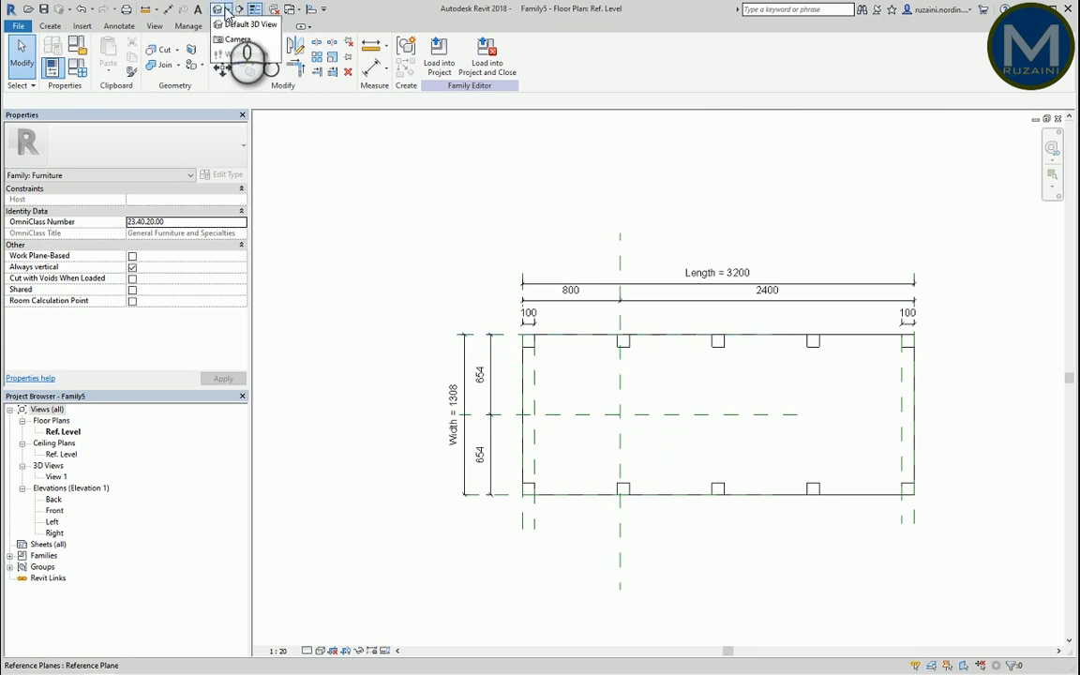
In the default 3D view, edit the end leg group and set the front leg's extrusion end to 850, finishing the group
left_click(250, 24)
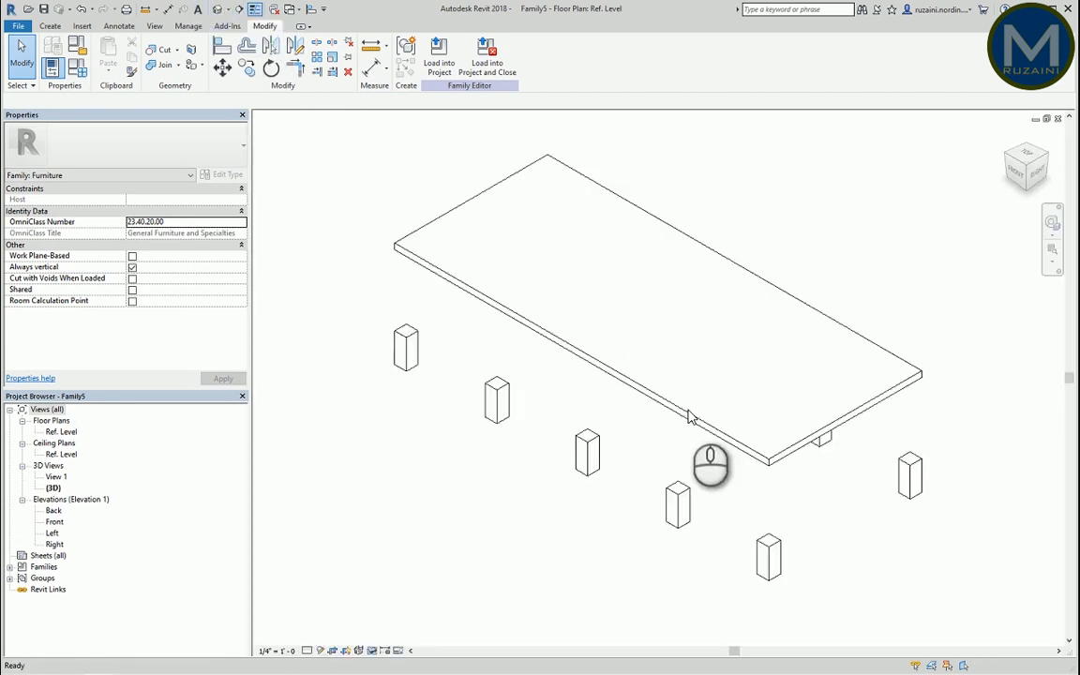
left_click(712, 504)
right_click(724, 408)
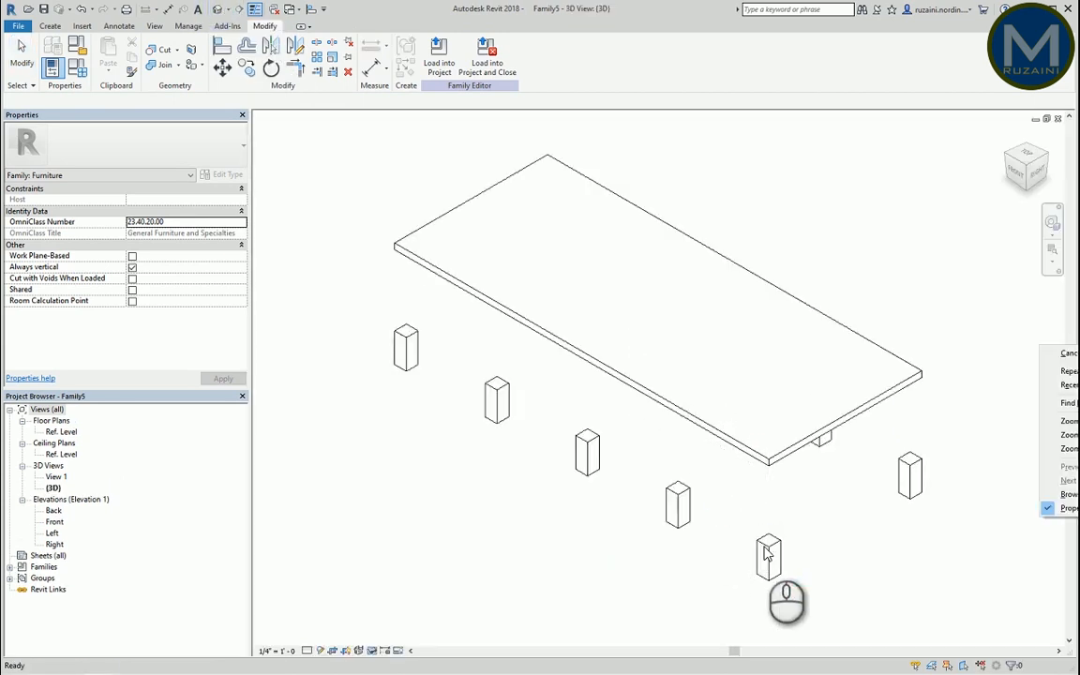
left_click(826, 527)
left_click(914, 468)
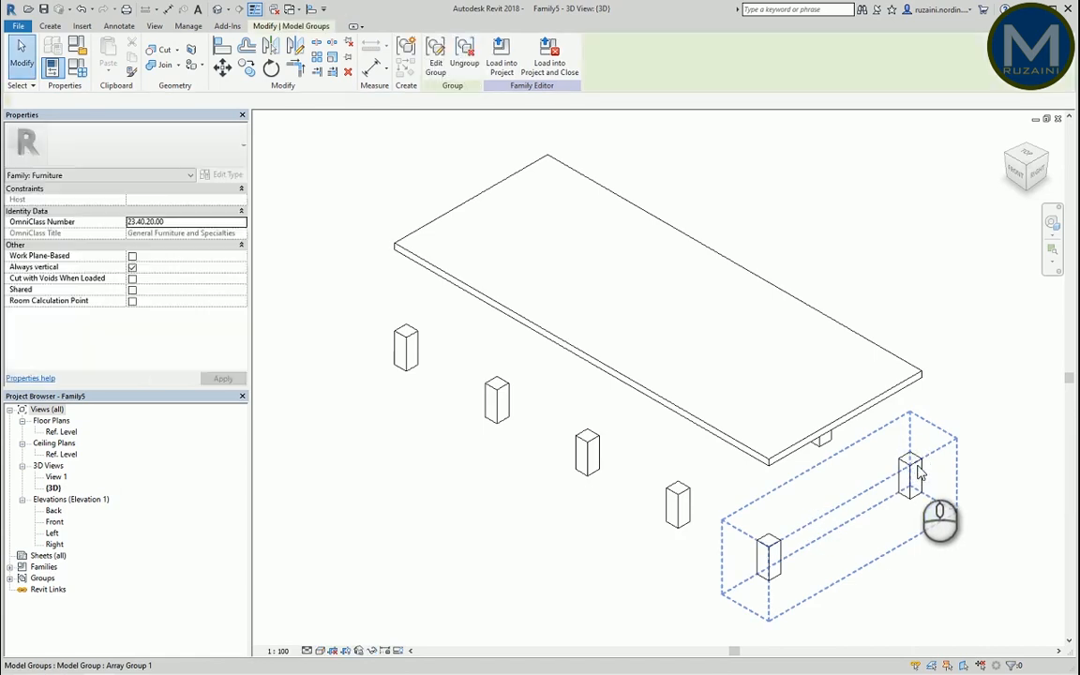
left_click(439, 64)
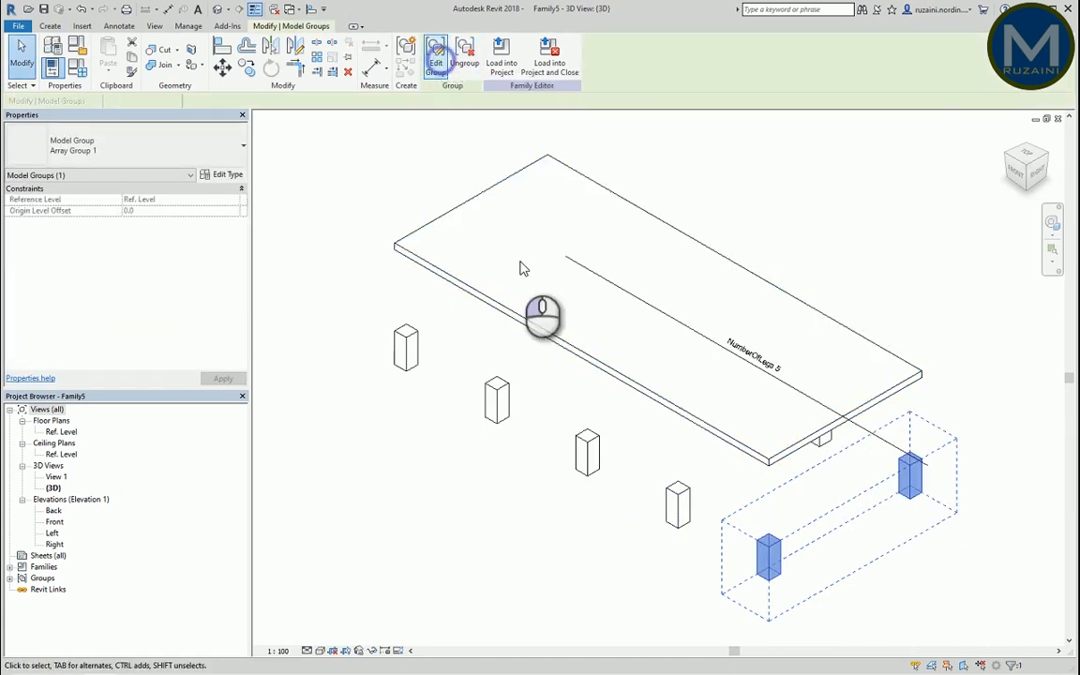
left_click(769, 555)
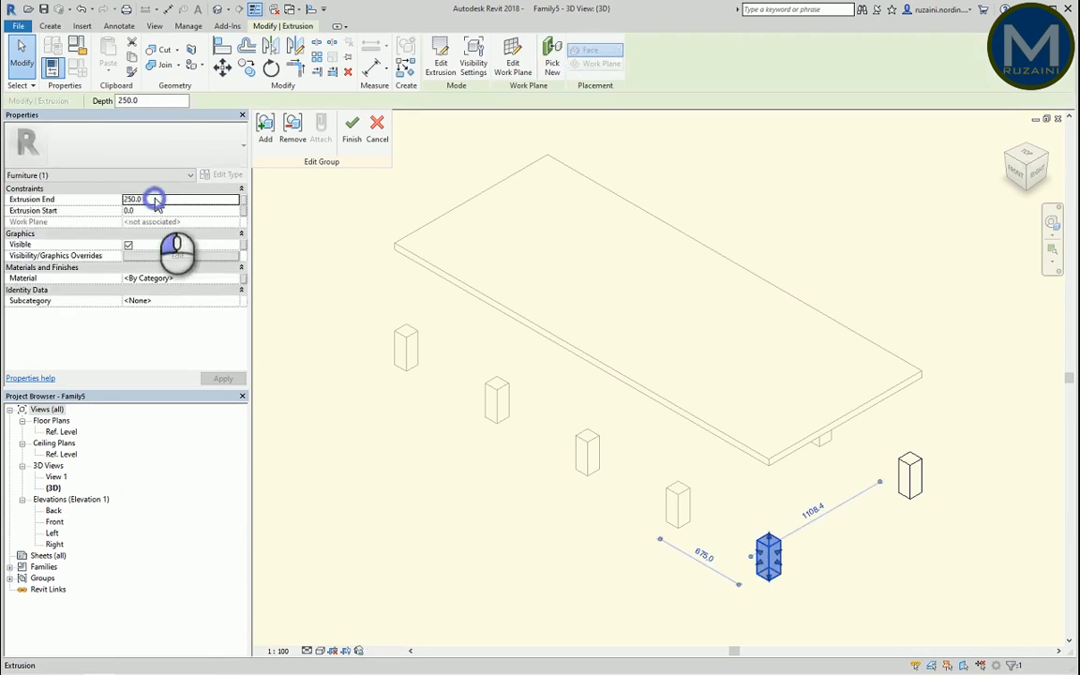
double_click(155, 200)
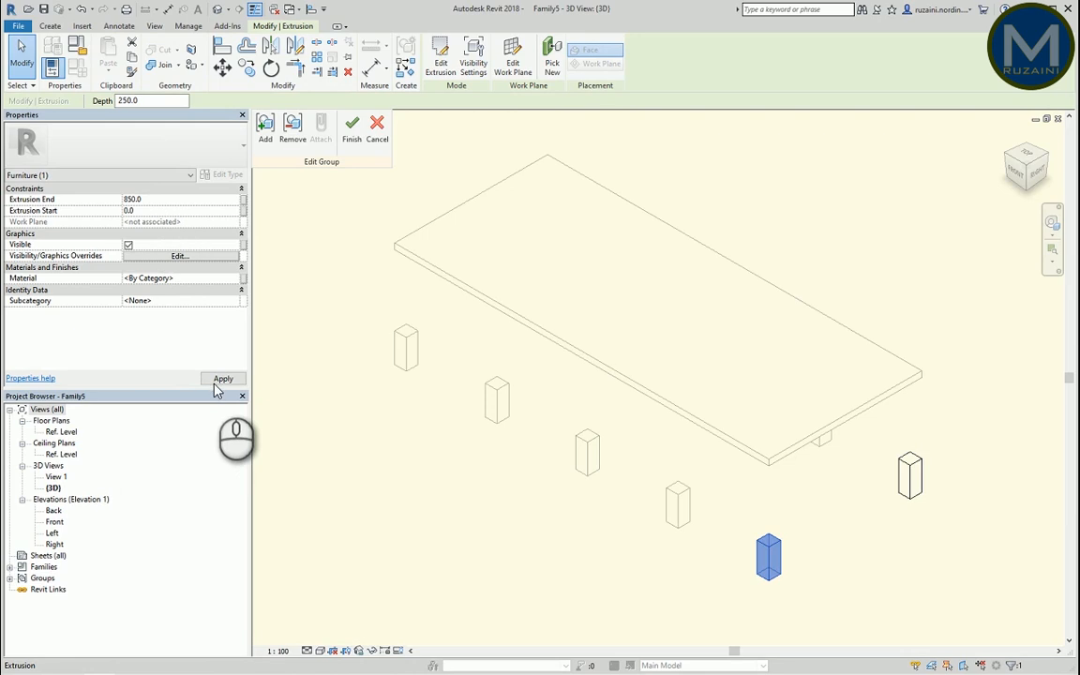
left_click(216, 381)
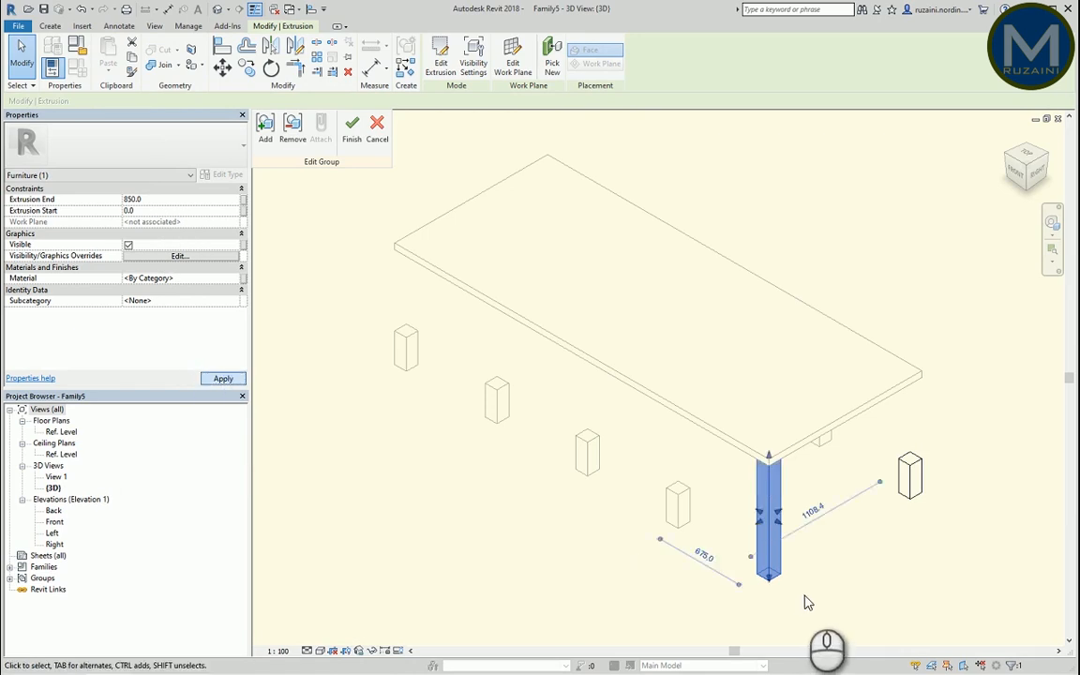
left_click(352, 132)
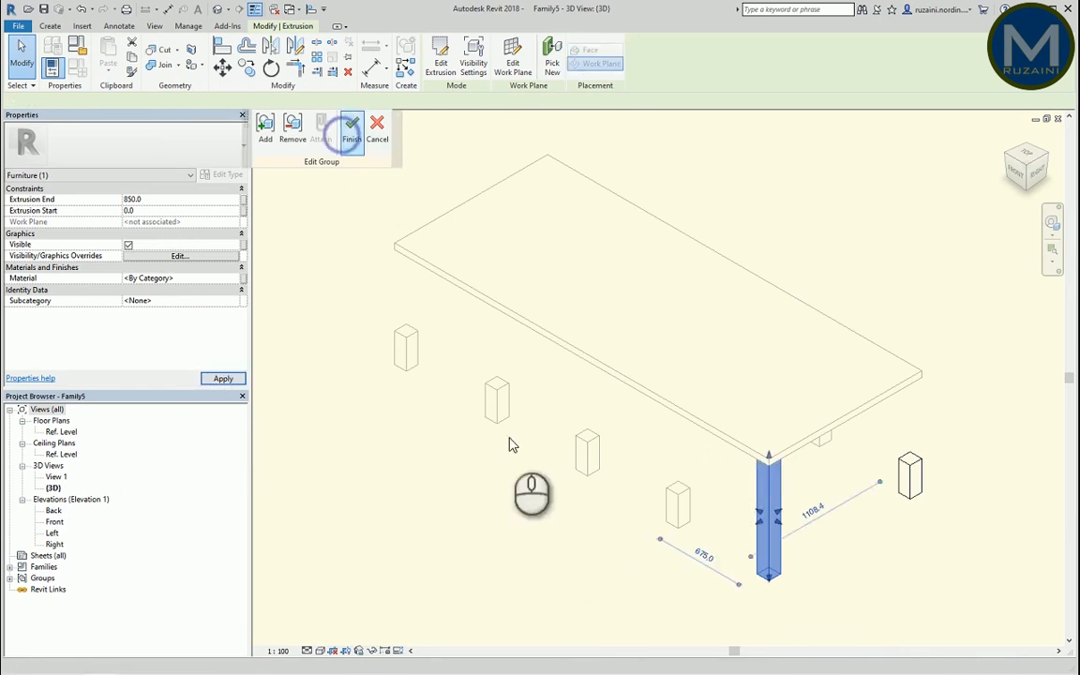
left_click(561, 518)
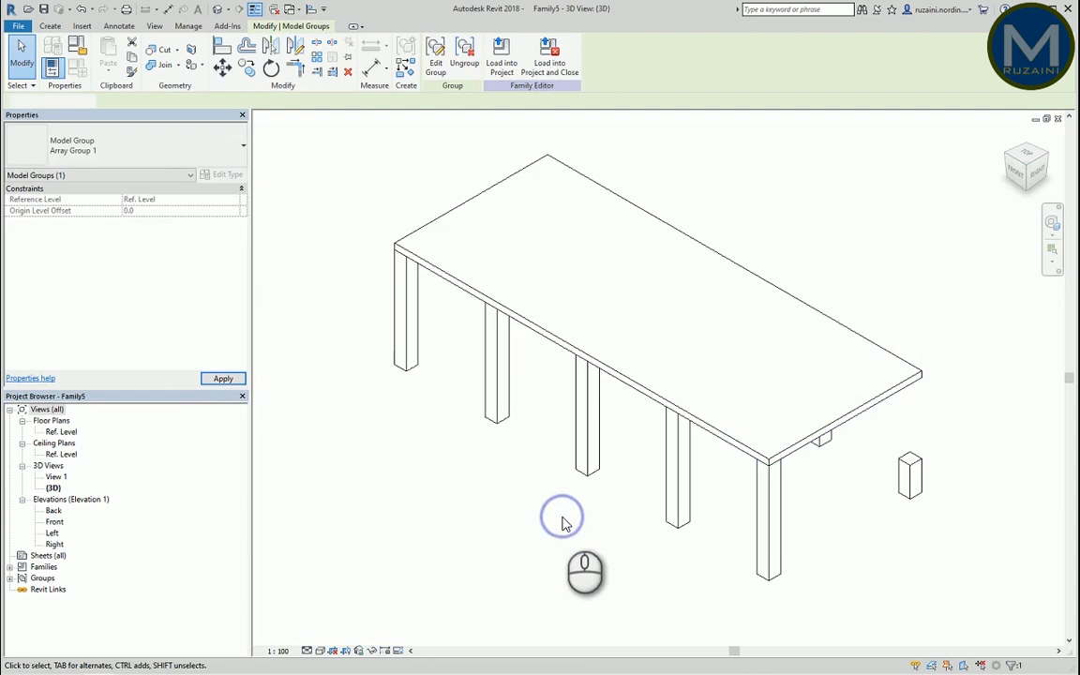
Edit the end leg group again, set the rear leg's extrusion end to 850, and finish the group
left_click(908, 478)
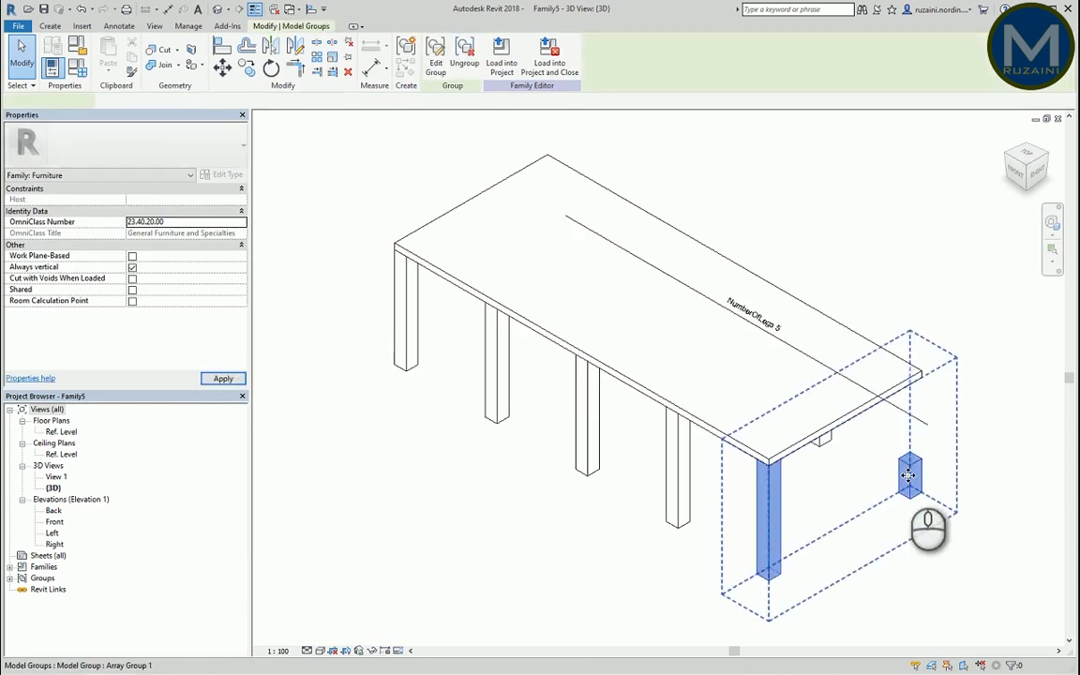
right_click_drag(921, 530, 843, 411, "shift")
left_click(440, 58)
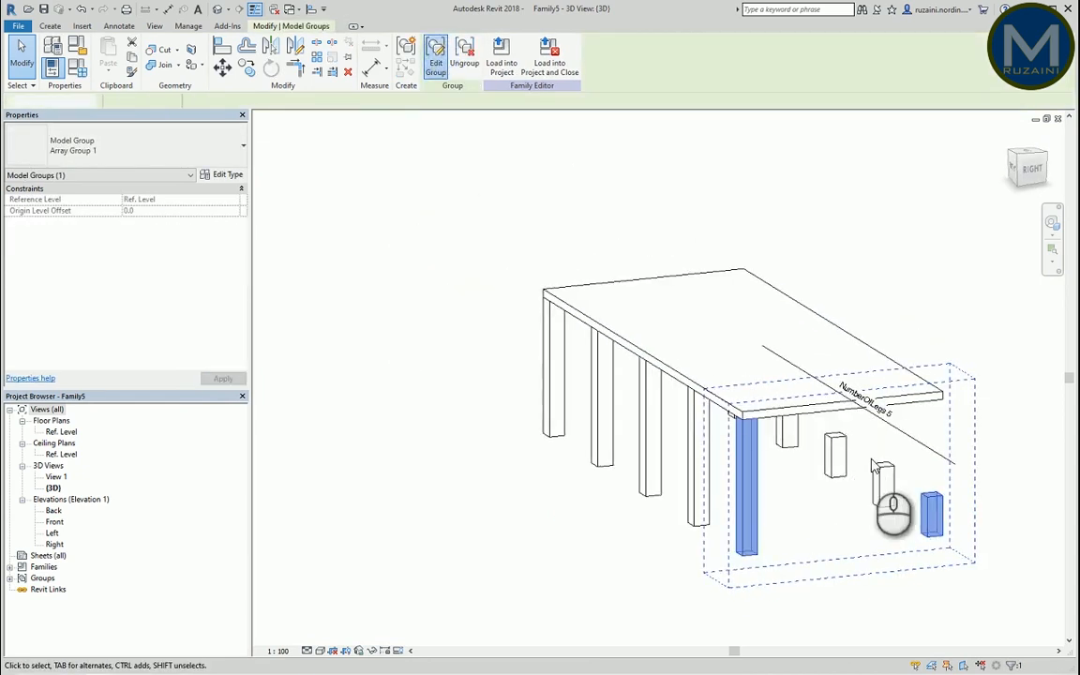
left_click(933, 501)
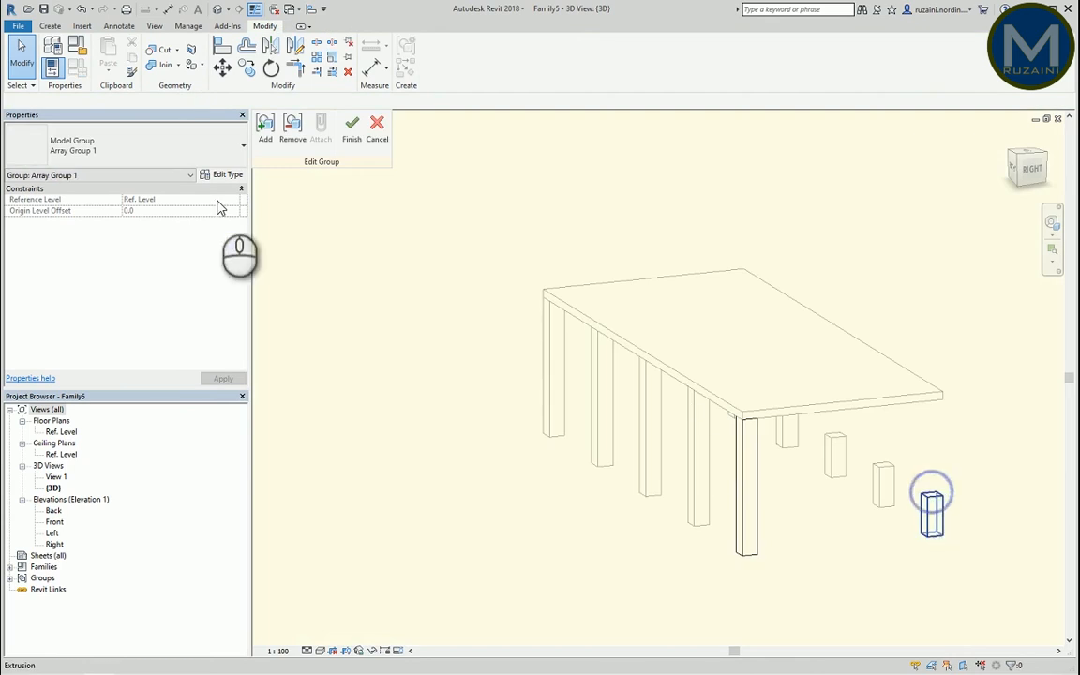
left_click(175, 201)
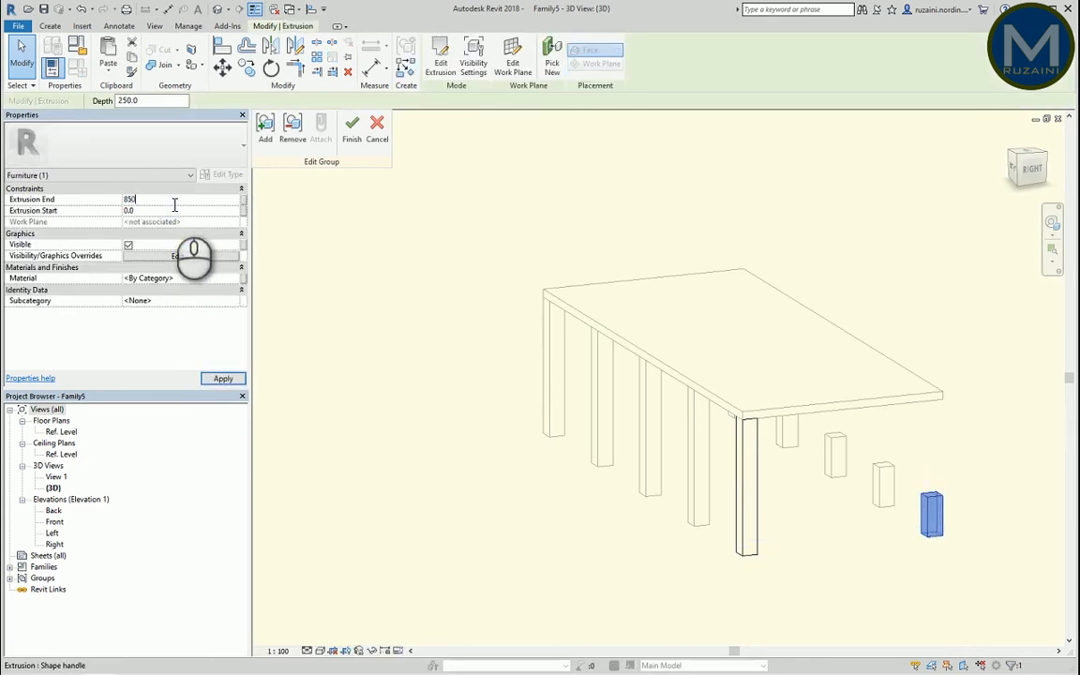
left_click(222, 378)
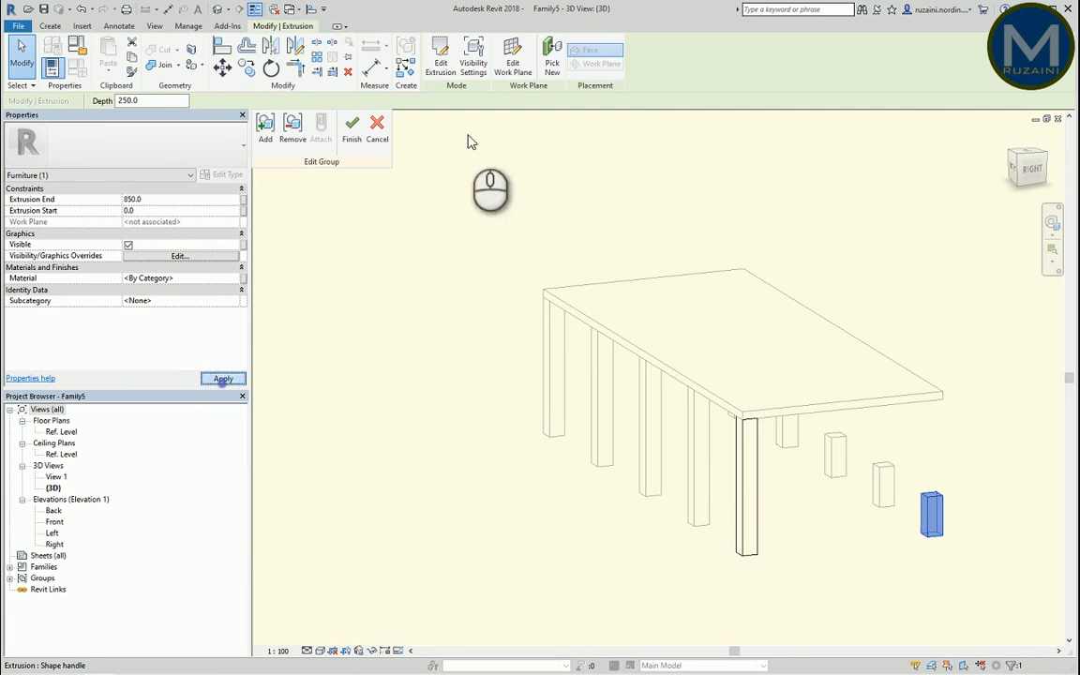
left_click(354, 131)
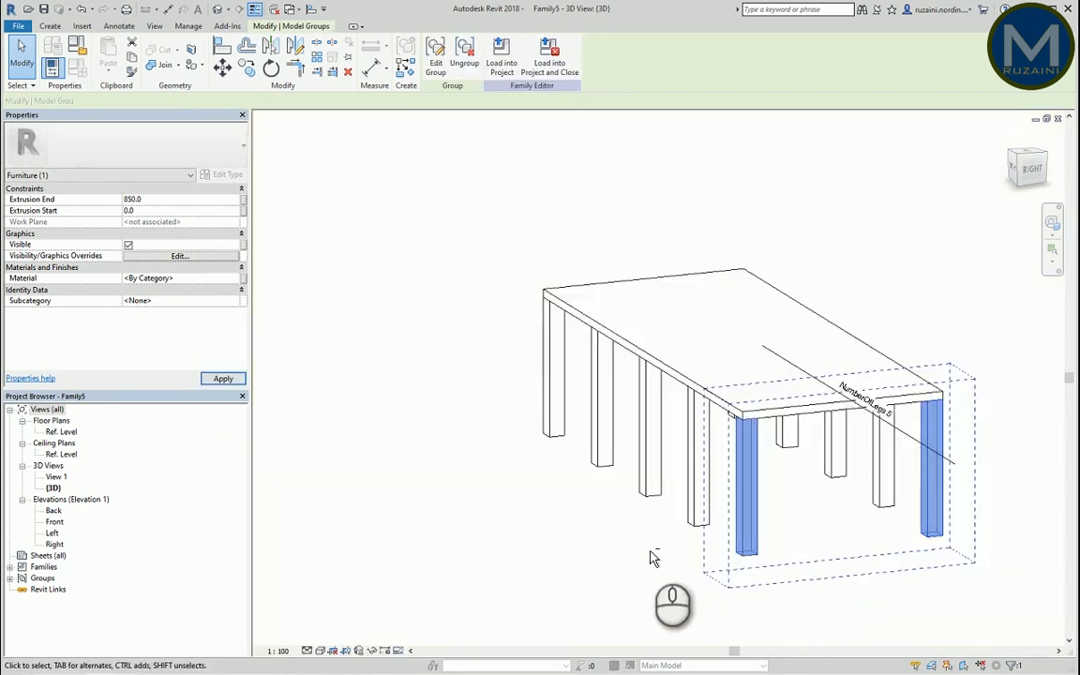
right_click_drag(650, 549, 771, 597, "shift")
middle_click_drag(771, 597, 617, 559, "shift")
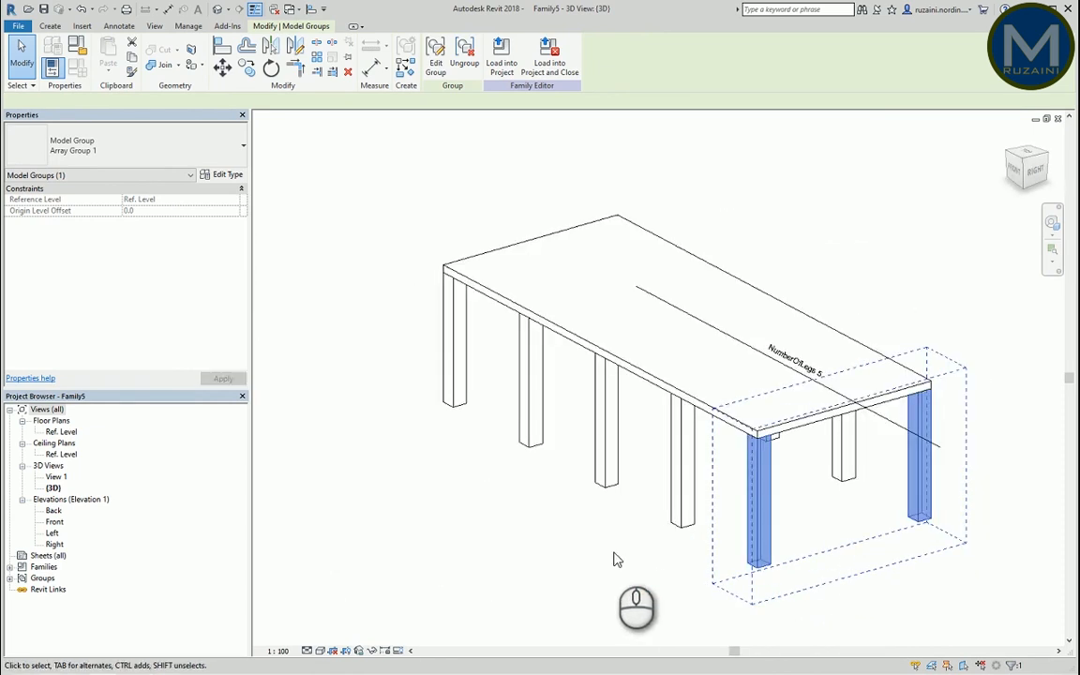
Load the table family into Project2.rvt and place one rotated instance on the white floor beside the dining area
left_click(496, 67)
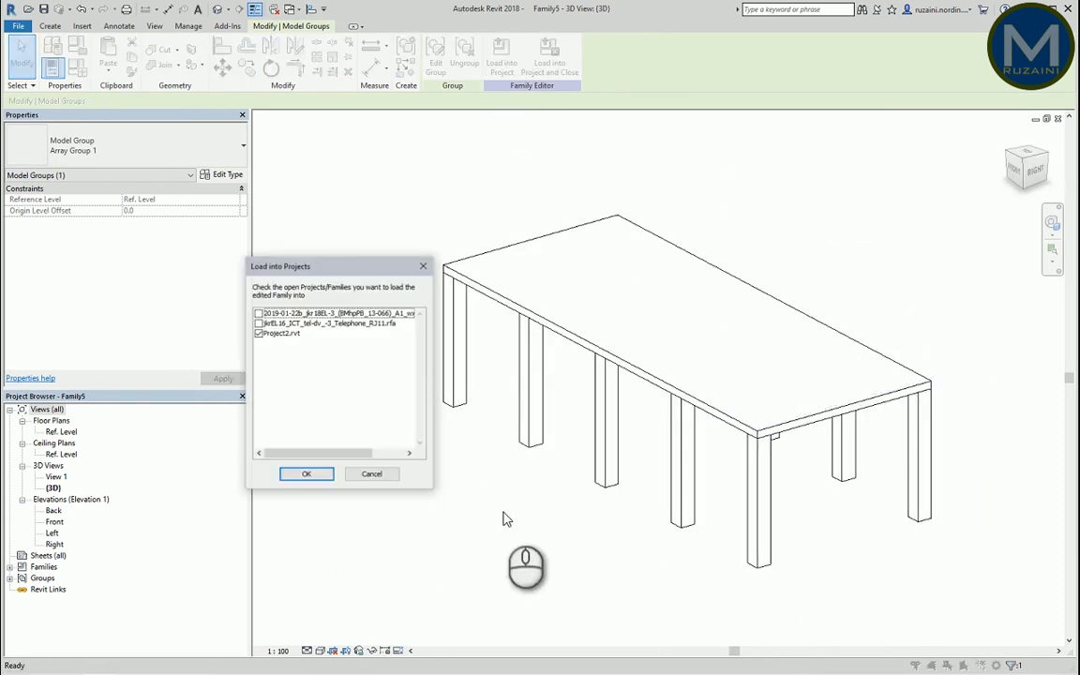
left_click(306, 475)
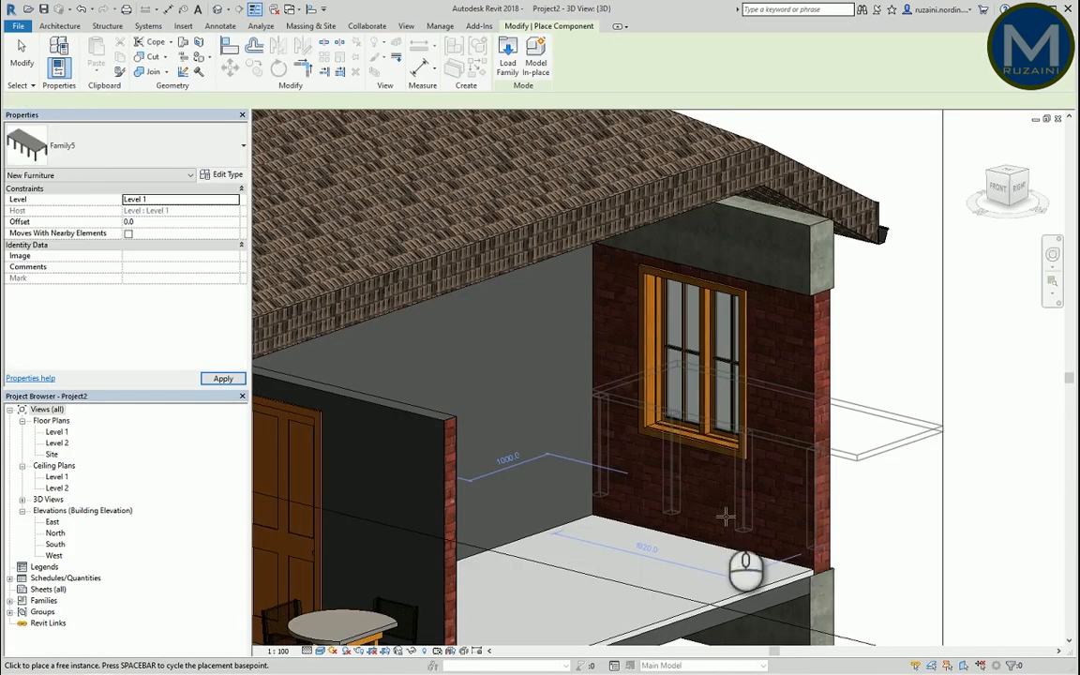
scroll(713, 493, "down", 5)
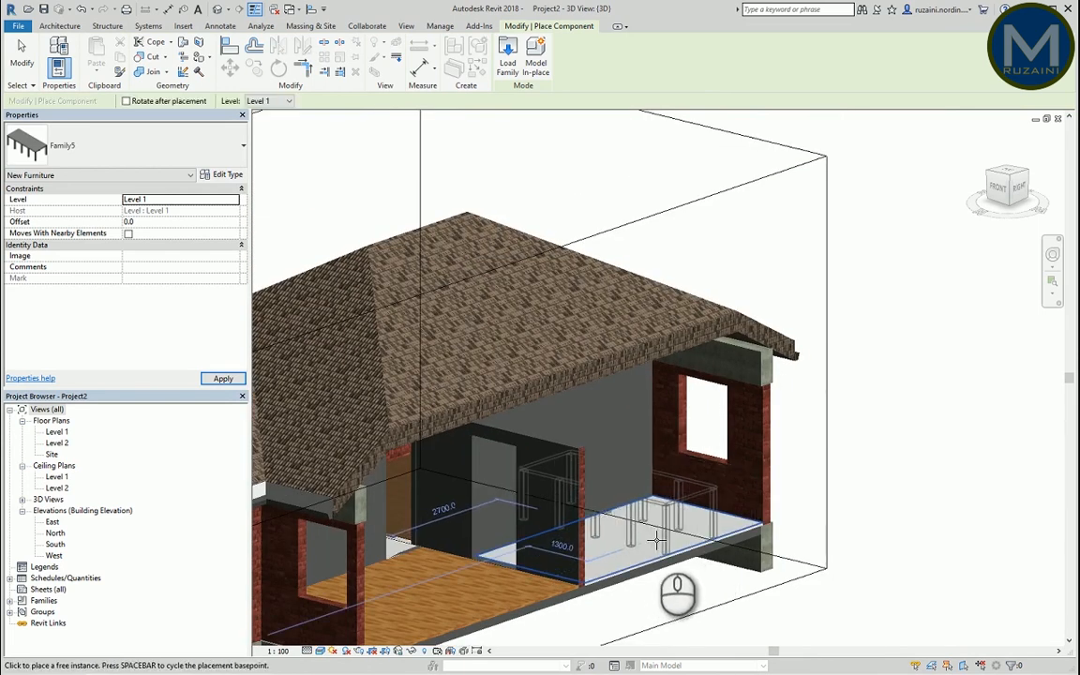
key("space")
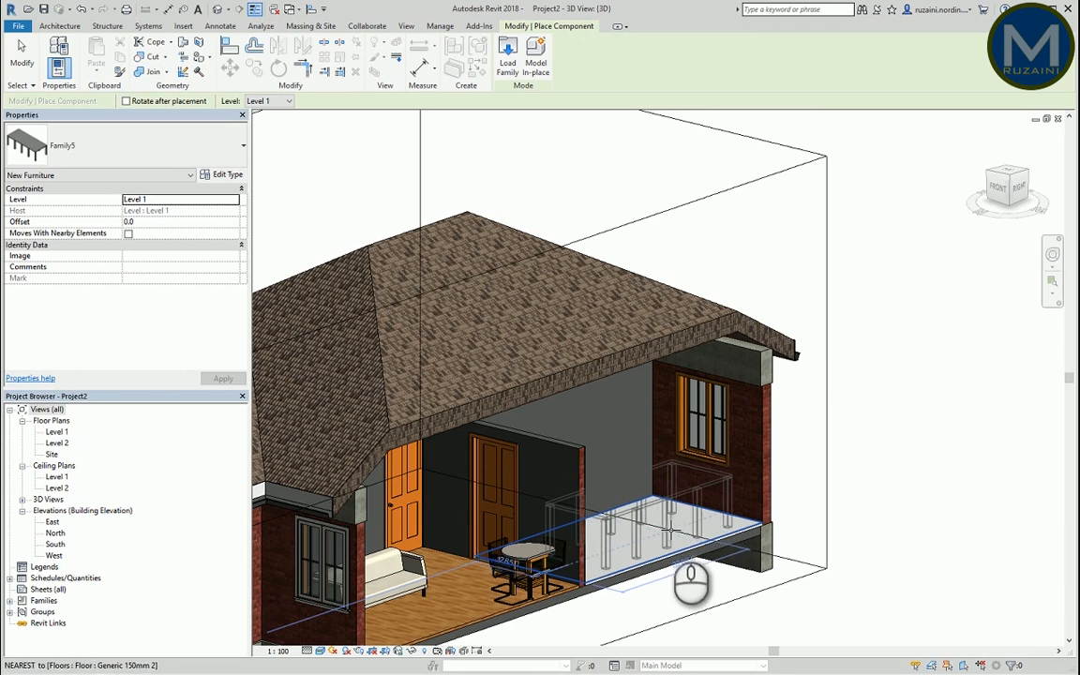
left_click(669, 532)
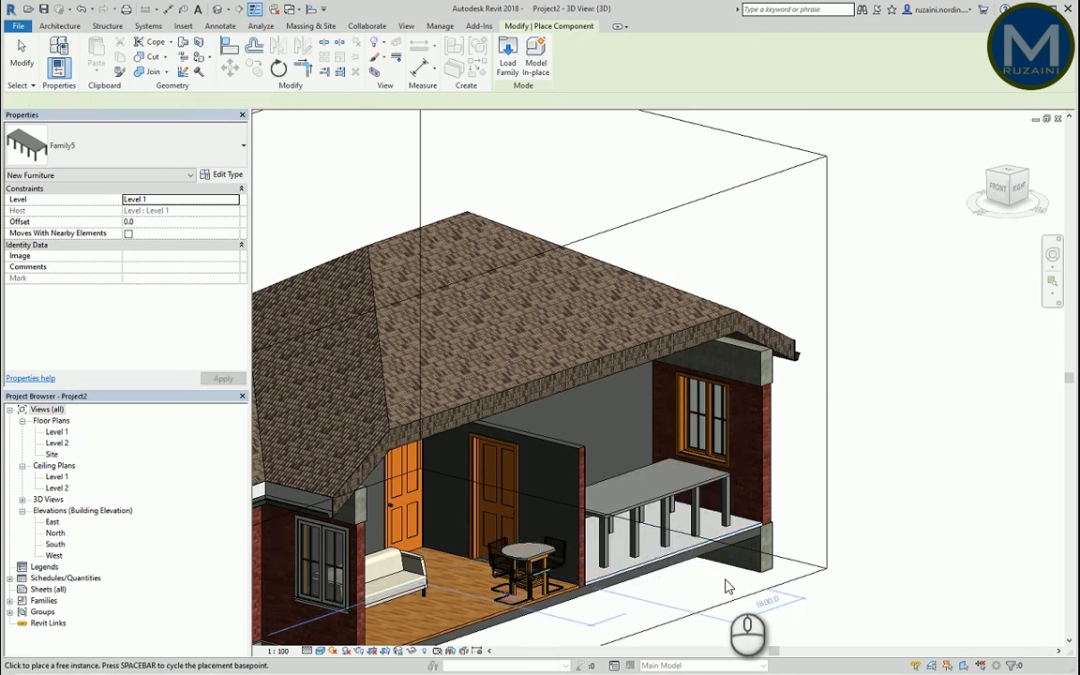
key("Escape")
Duplicate the placed table's type as Family5 2 and set its Length to 1600
left_click(705, 496)
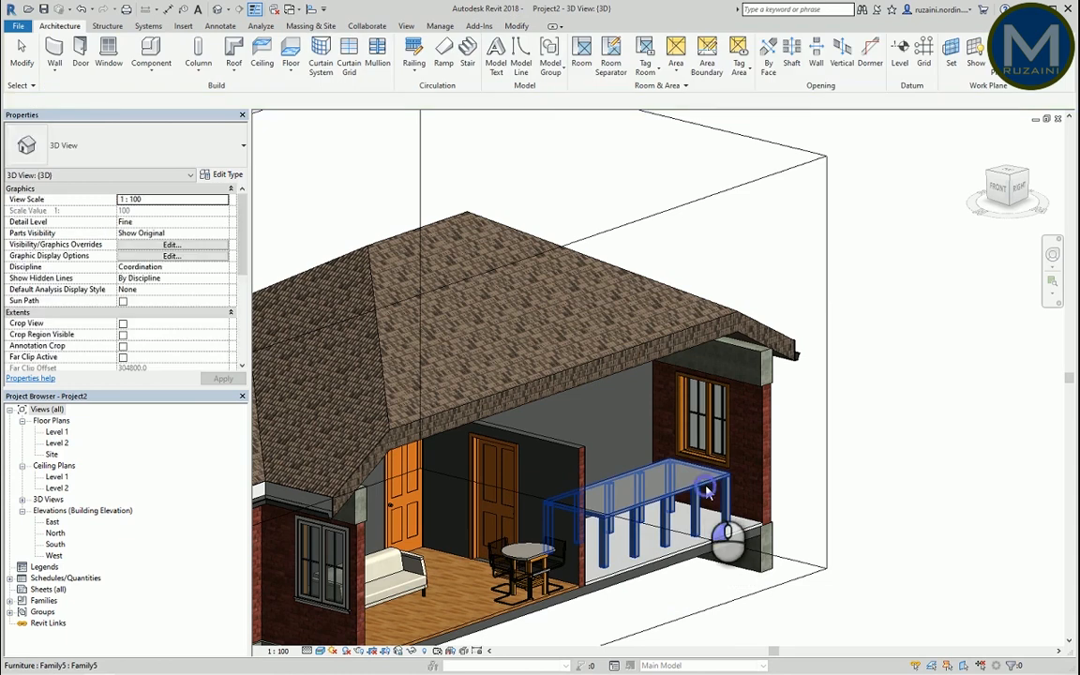
scroll(851, 523, "down", 2)
middle_click_drag(805, 607, 550, 486, "shift")
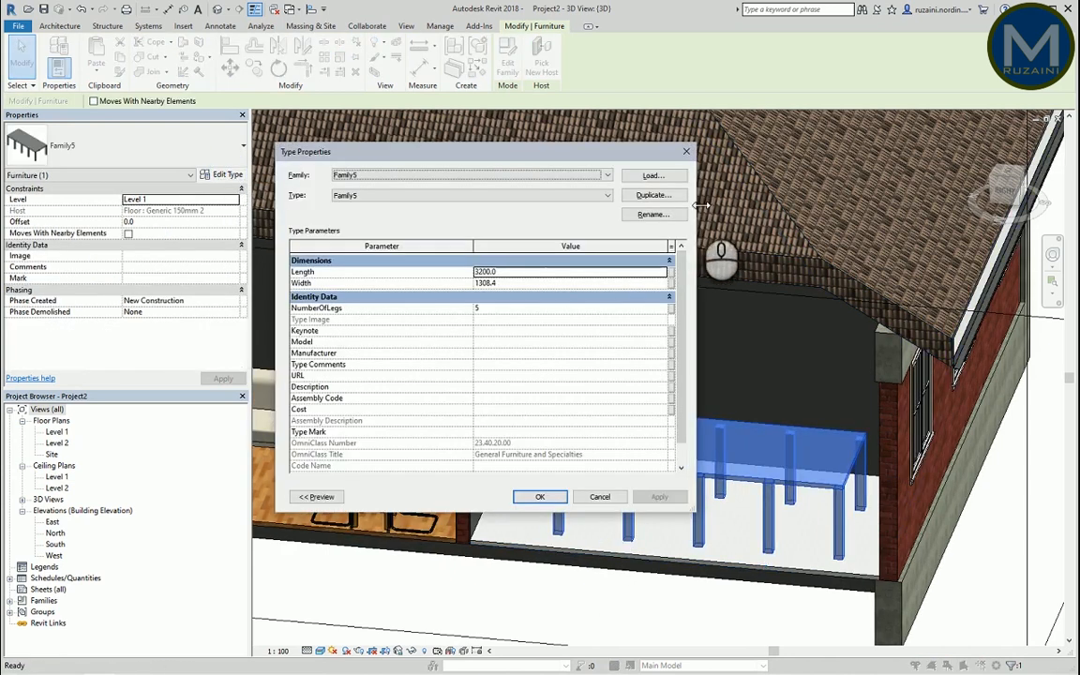
left_click(653, 195)
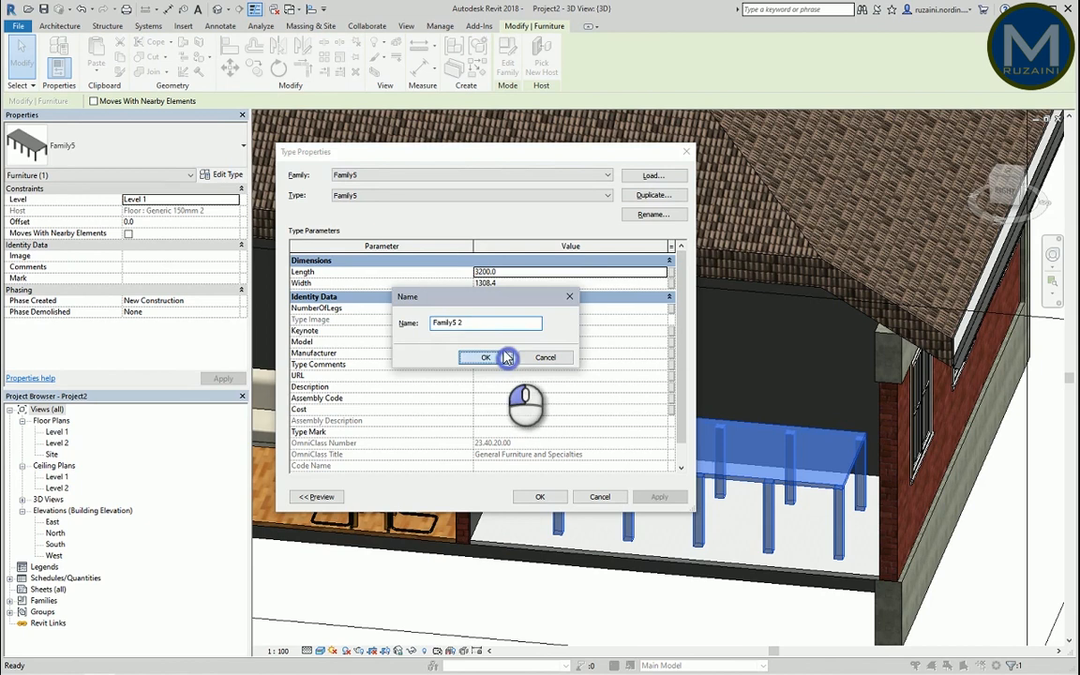
left_click(505, 358)
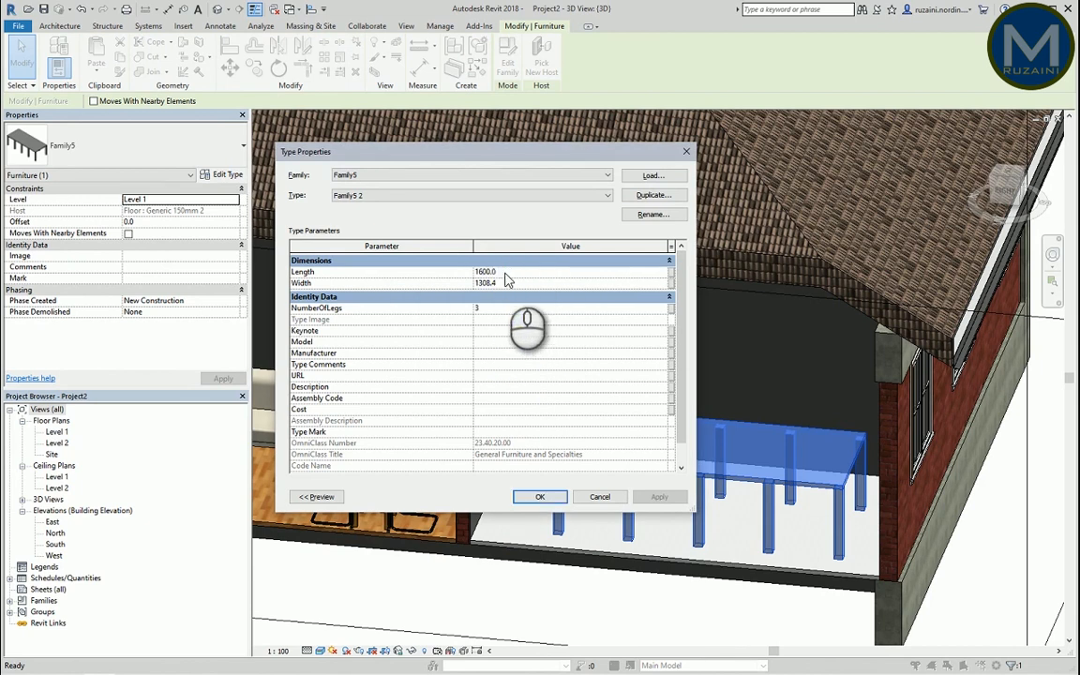
left_click(546, 498)
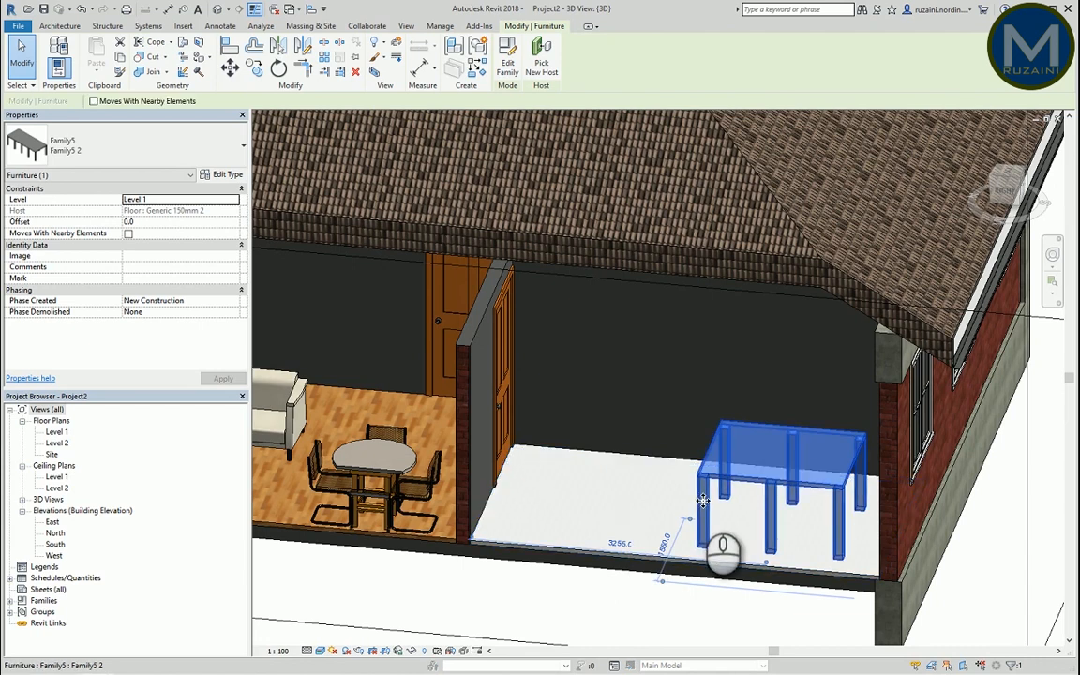
Set the Length of the Family5 2 type to 3000 and deselect the table
middle_click_drag(747, 554, 535, 453, "shift")
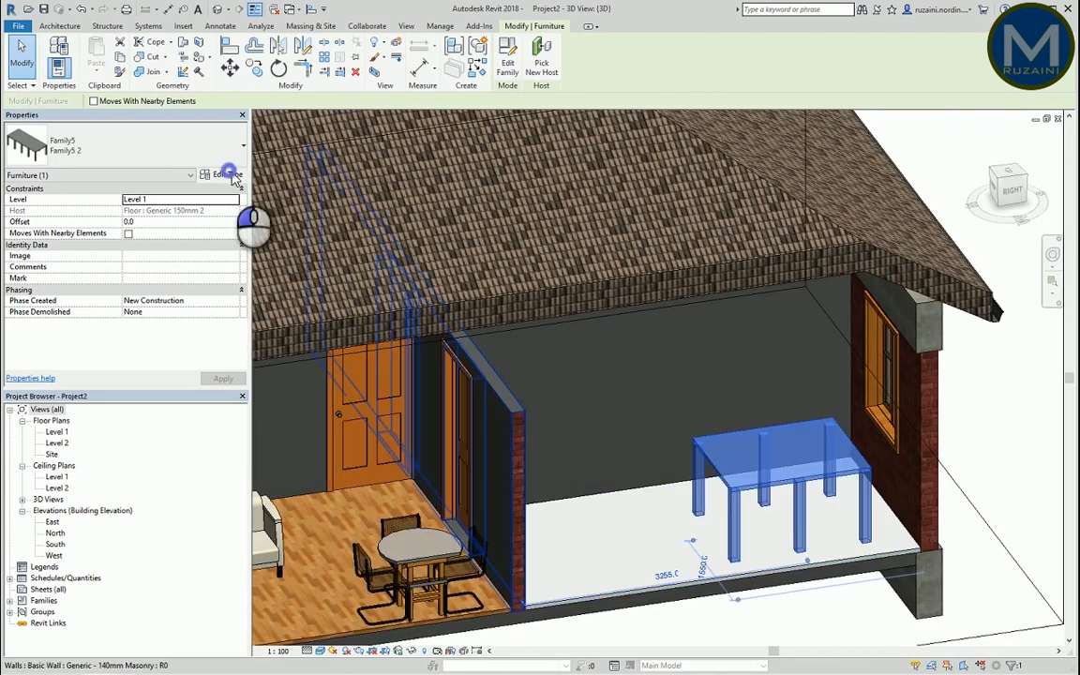
left_click(228, 175)
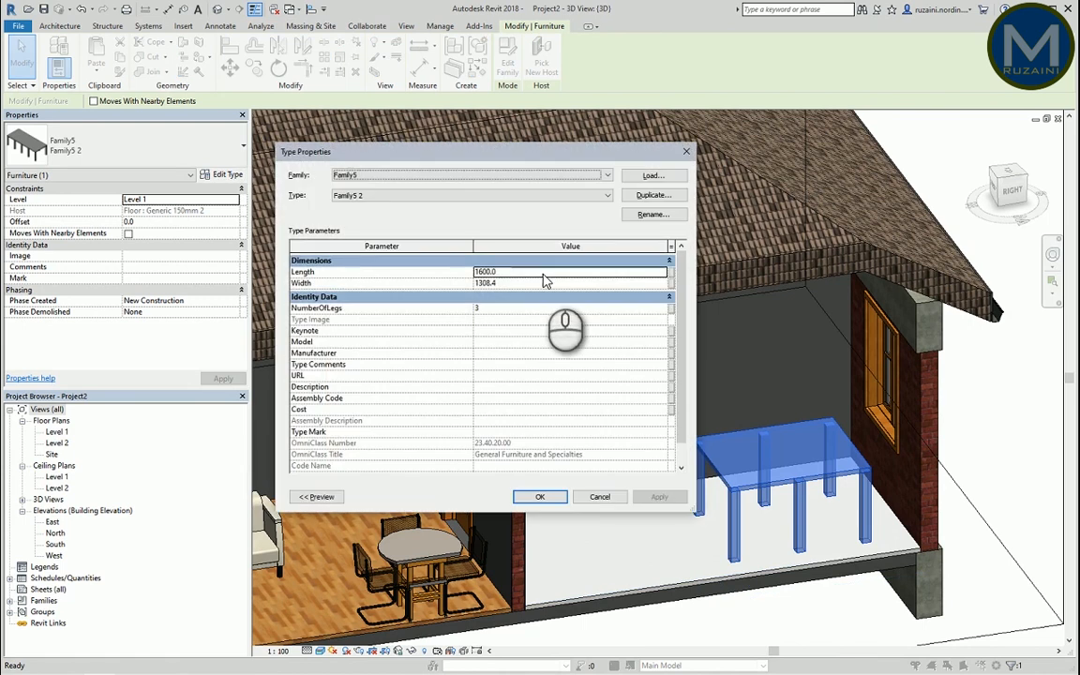
left_click(545, 273)
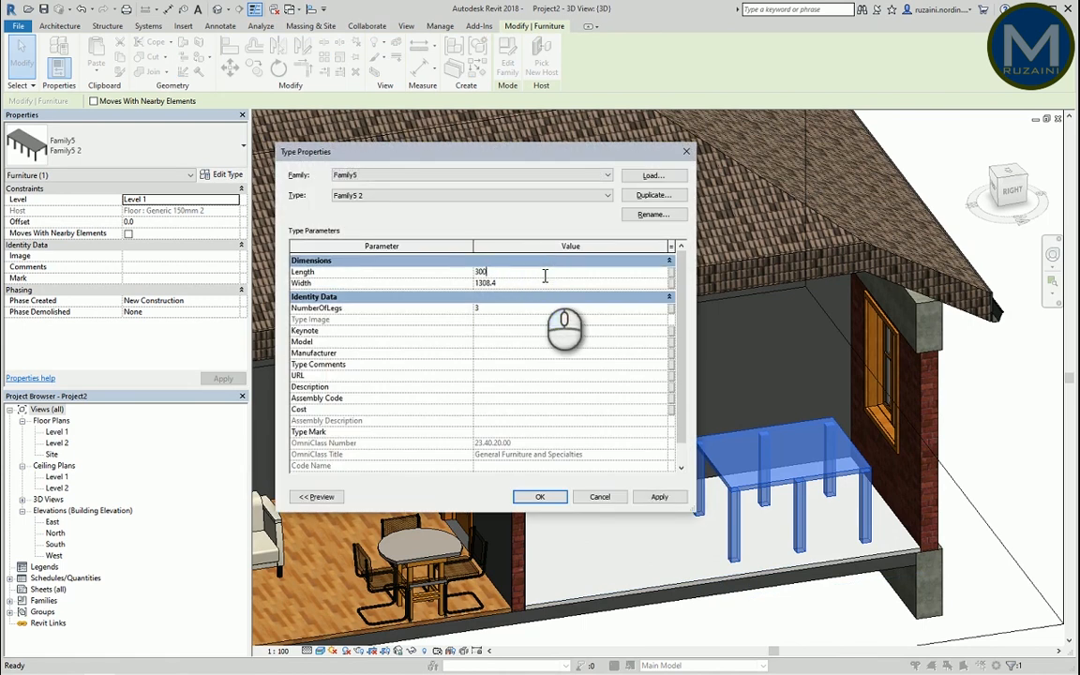
left_click(661, 497)
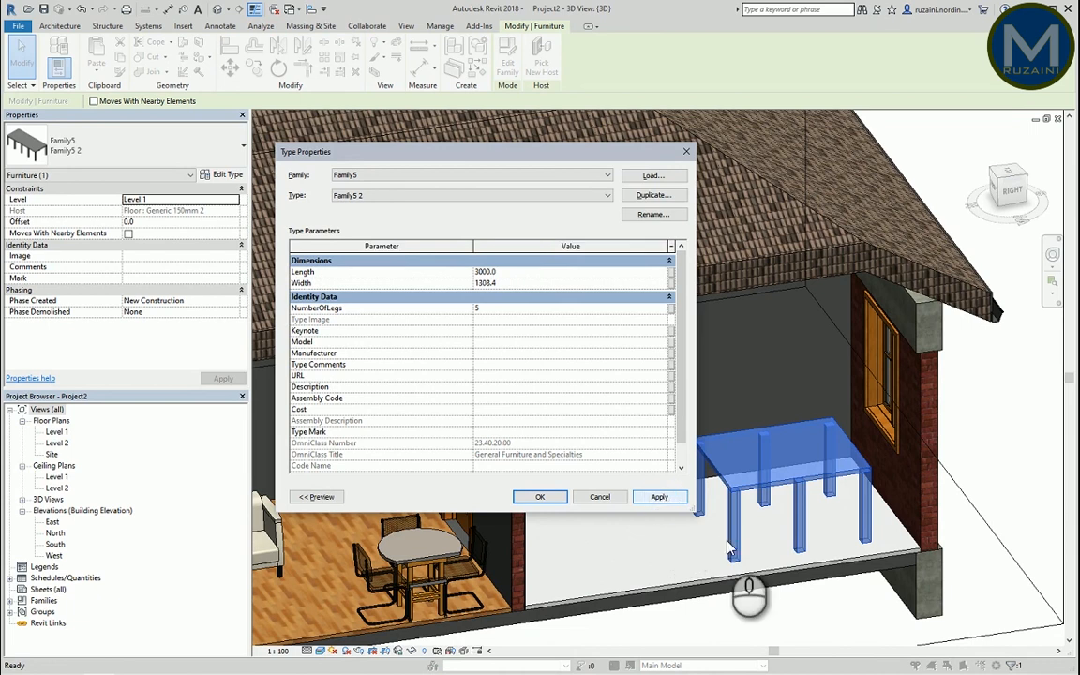
left_click(530, 497)
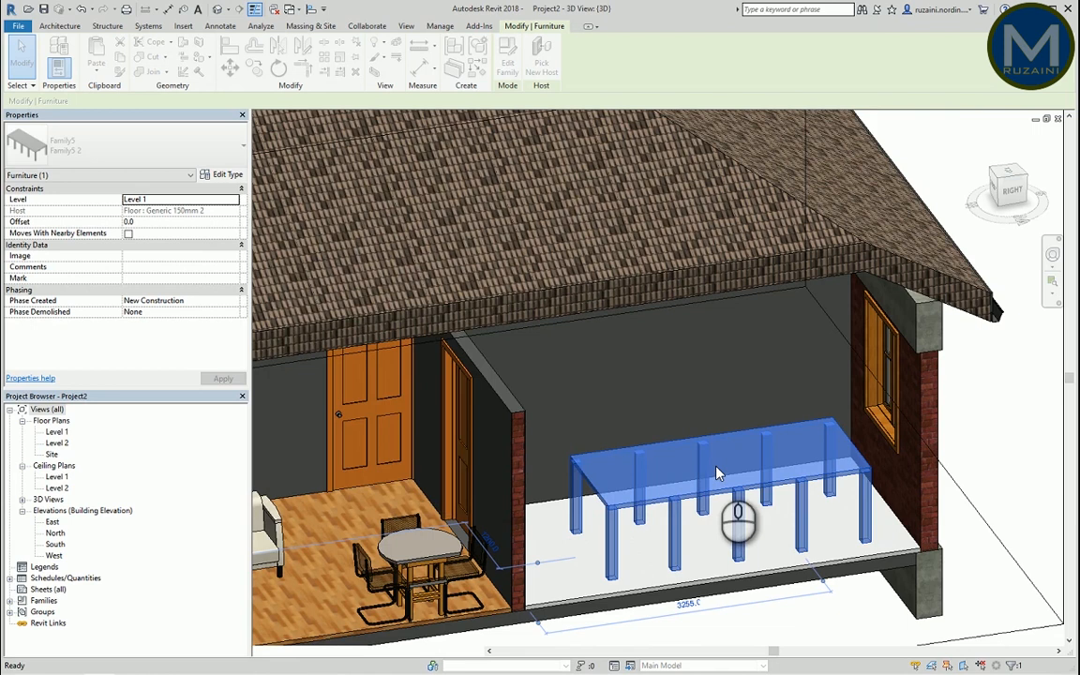
middle_click_drag(747, 518, 819, 578, "shift")
left_click(801, 576)
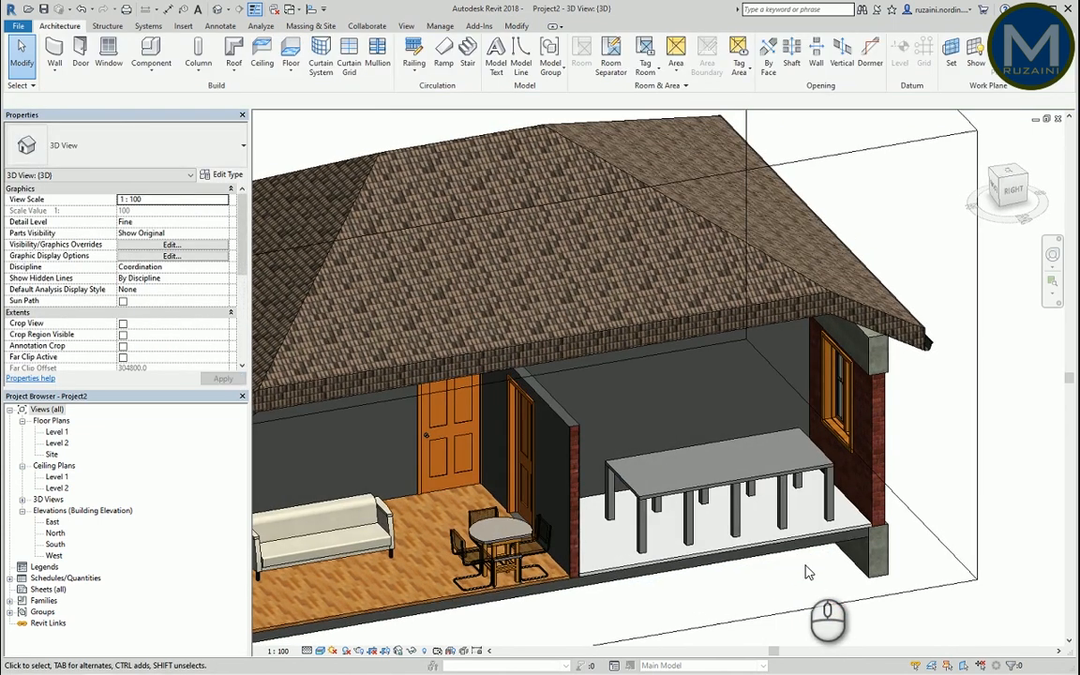
left_click(806, 489)
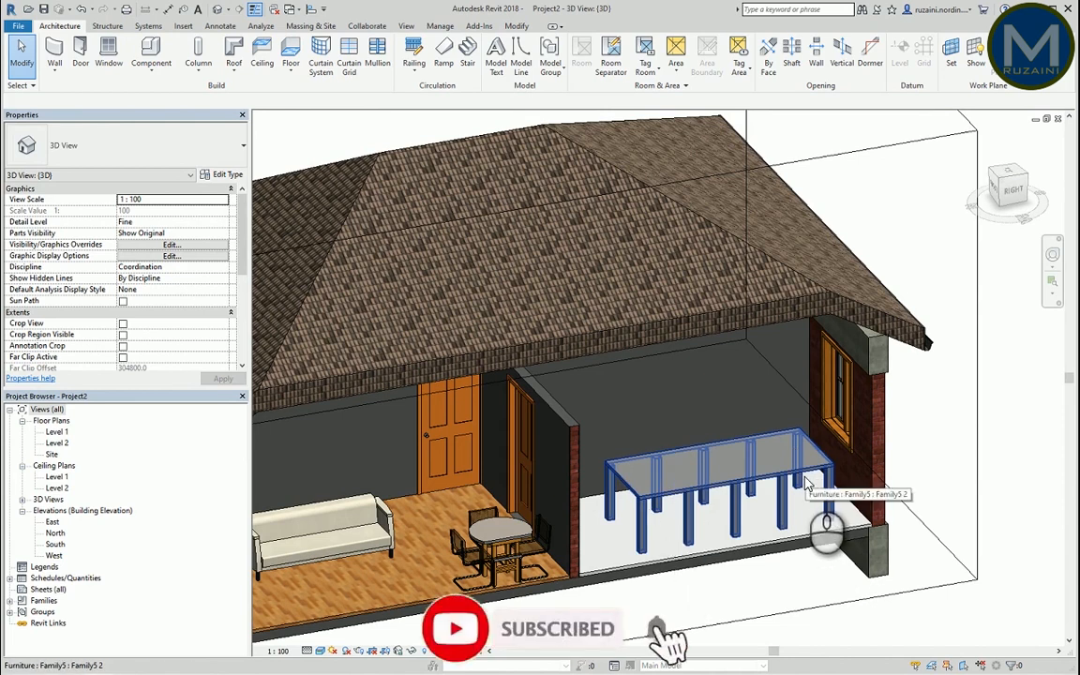
left_click(692, 521)
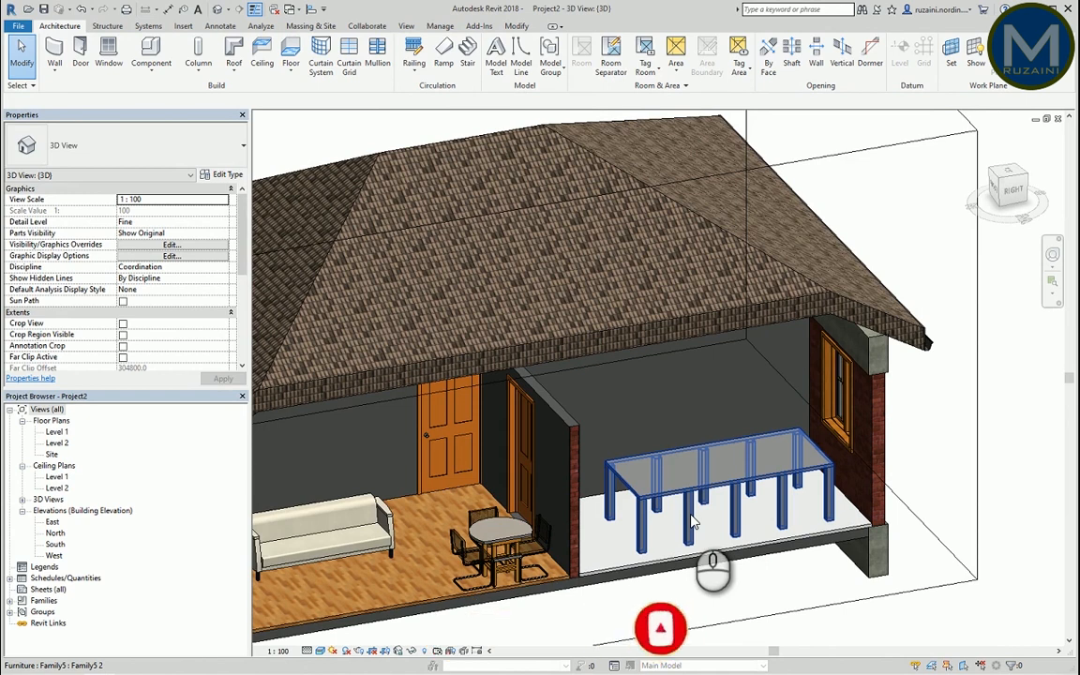